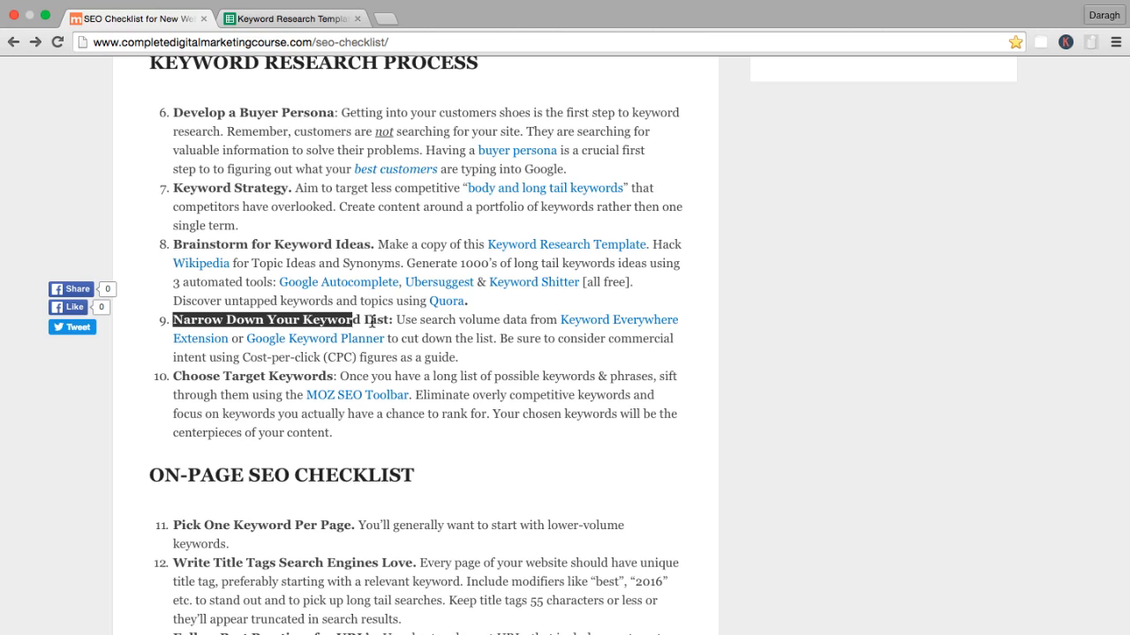
Read checklist items 9 and 10, highlighting the sentence about chosen keywords and the phrase "search volume data".
{"action": "left_click", "coordinate": [388, 322]}
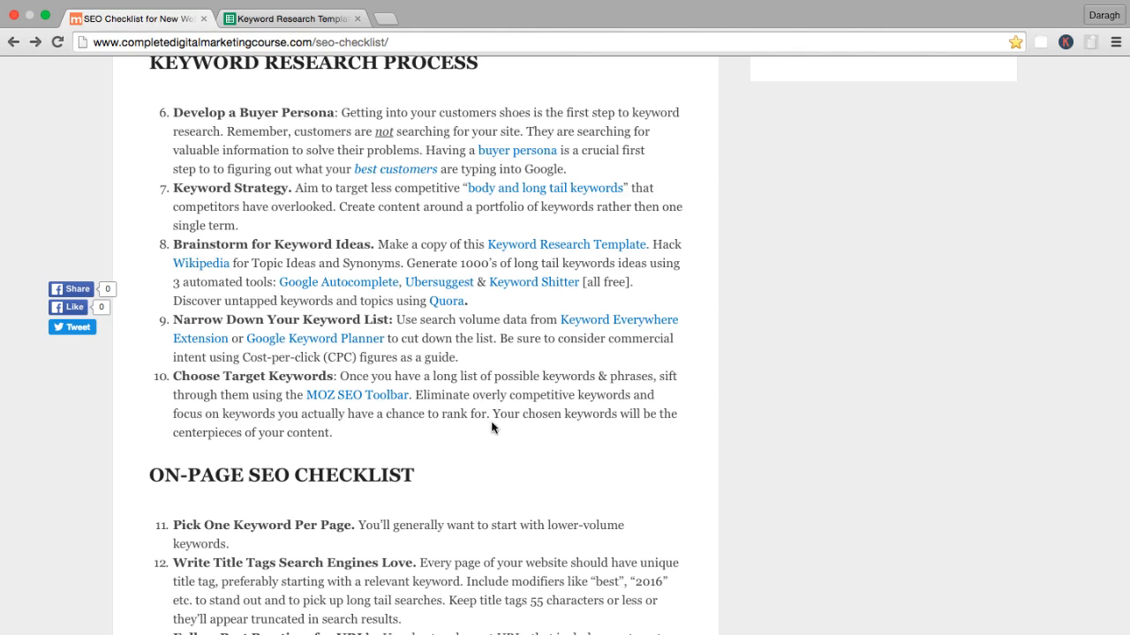
{"action": "left_click_drag", "start_coordinate": [494, 414], "coordinate": [538, 425]}
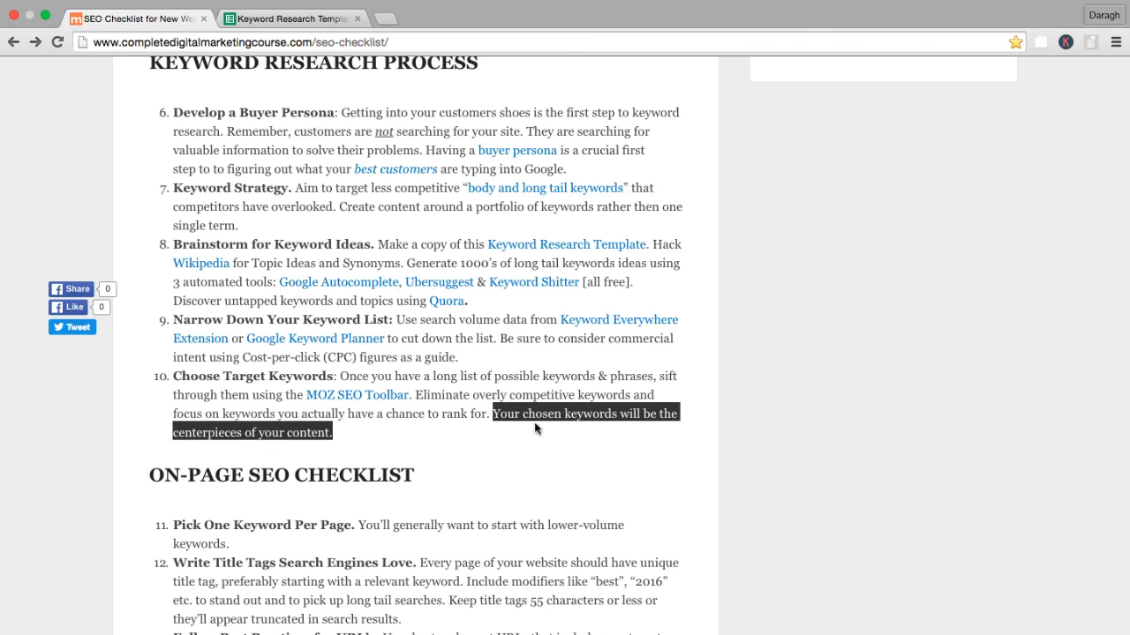
{"action": "left_click", "coordinate": [470, 361]}
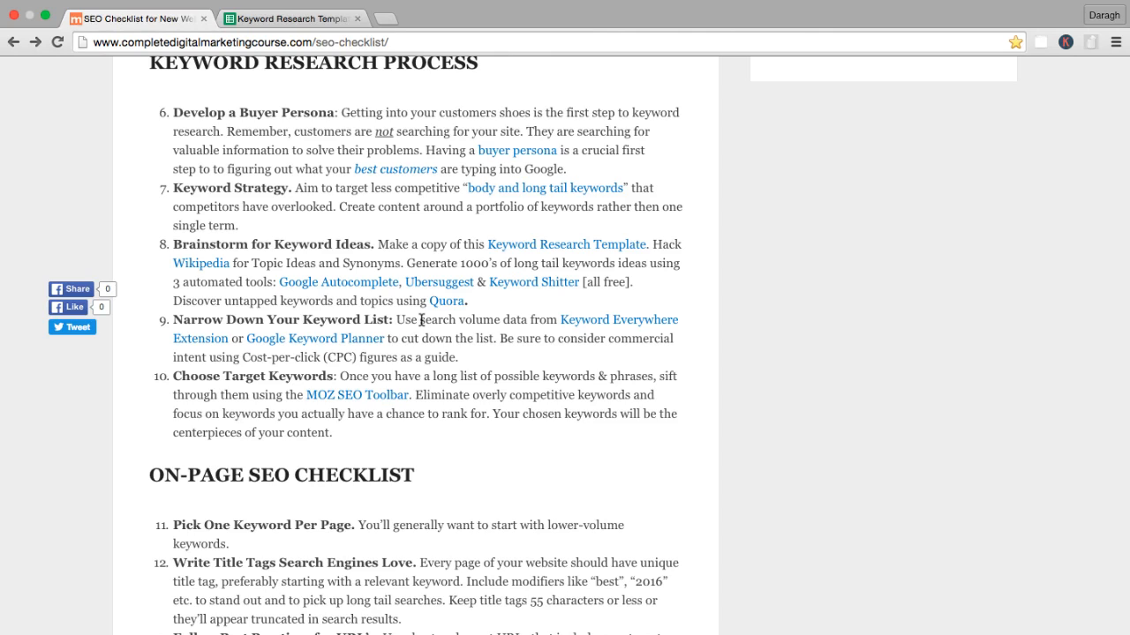
{"action": "left_click_drag", "start_coordinate": [421, 320], "coordinate": [528, 316]}
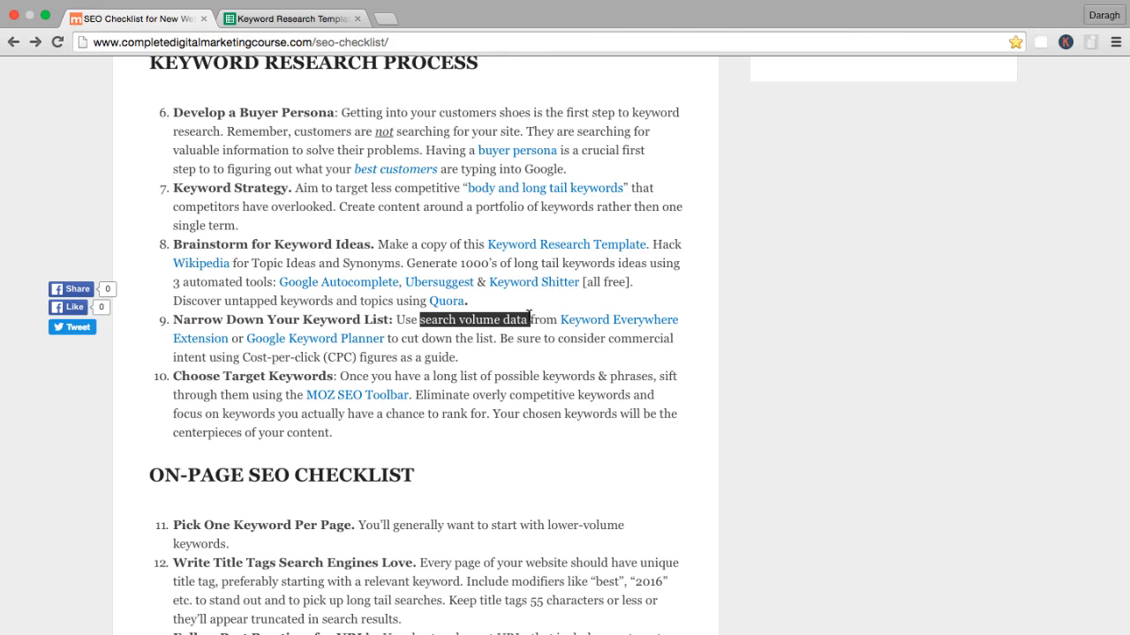
Review the Topic and Keyword columns in the Keyword Research Template spreadsheet.
{"action": "left_click", "coordinate": [284, 18]}
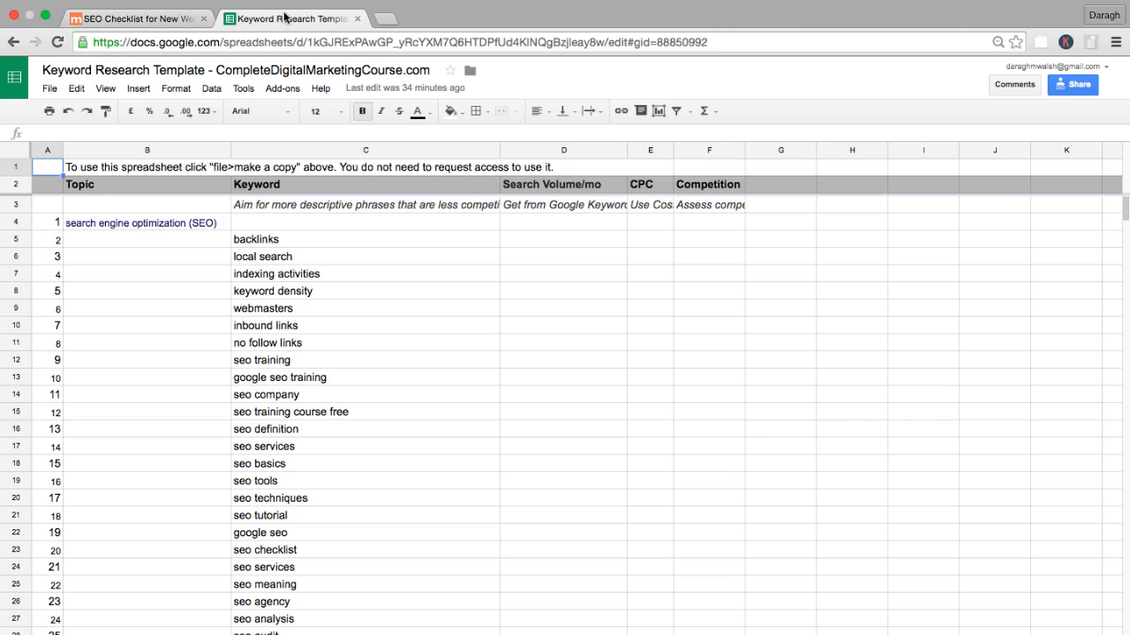
{"action": "left_click", "coordinate": [137, 151]}
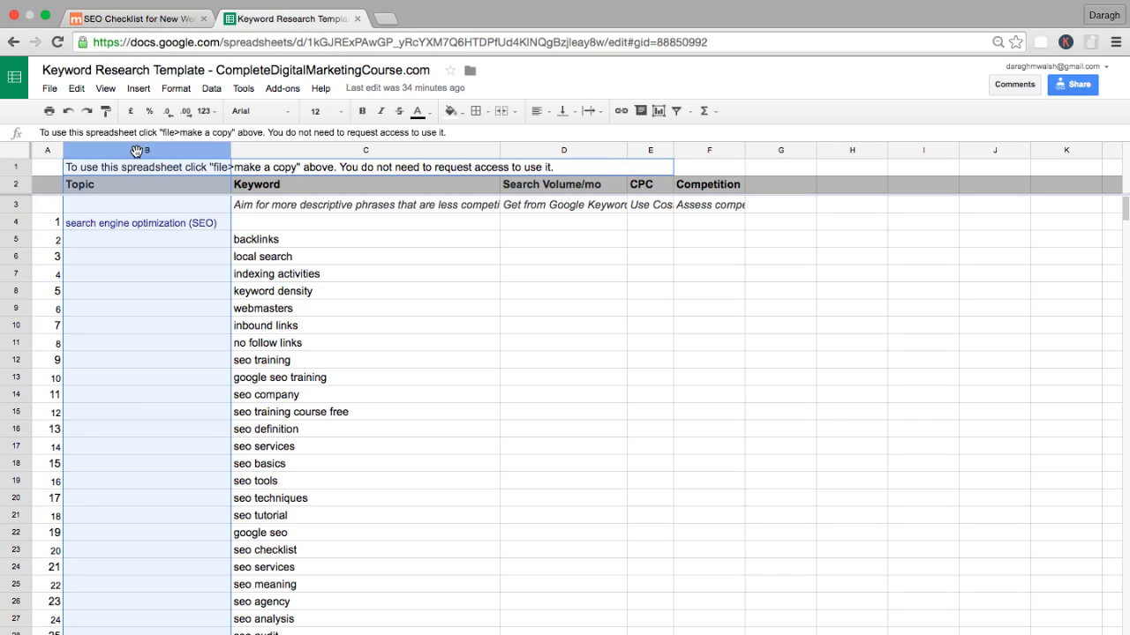
{"action": "left_click", "coordinate": [265, 152]}
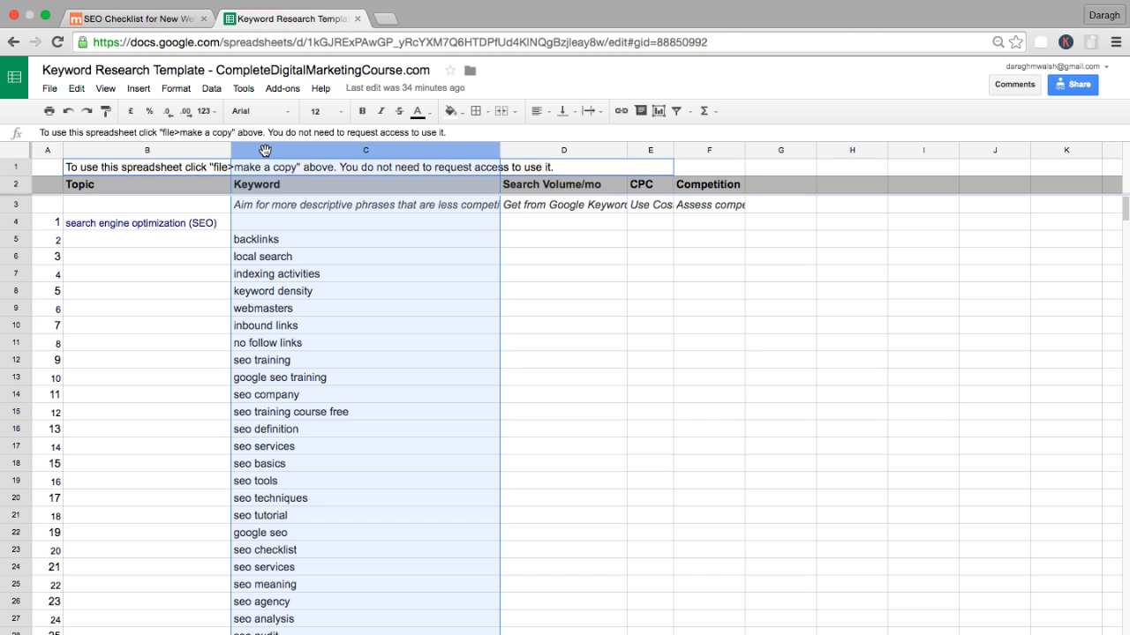
{"action": "left_click", "coordinate": [323, 256]}
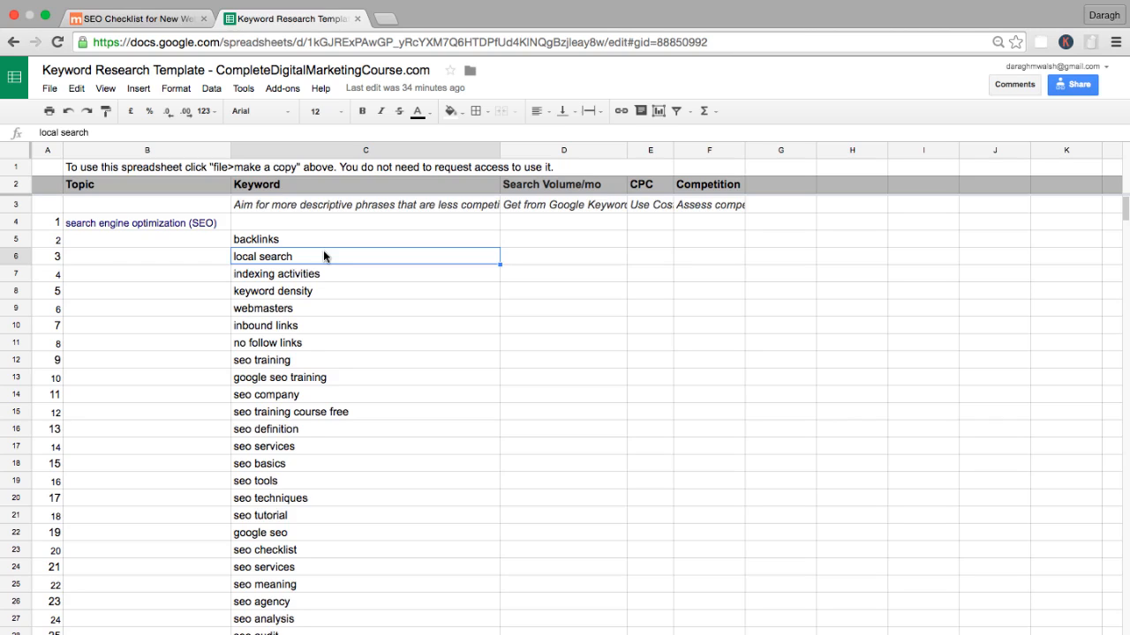
Return to the SEO checklist and highlight "search volume data", "commercial intent" and "Cost-per-click (CPC)" in item 9.
{"action": "left_click", "coordinate": [141, 18]}
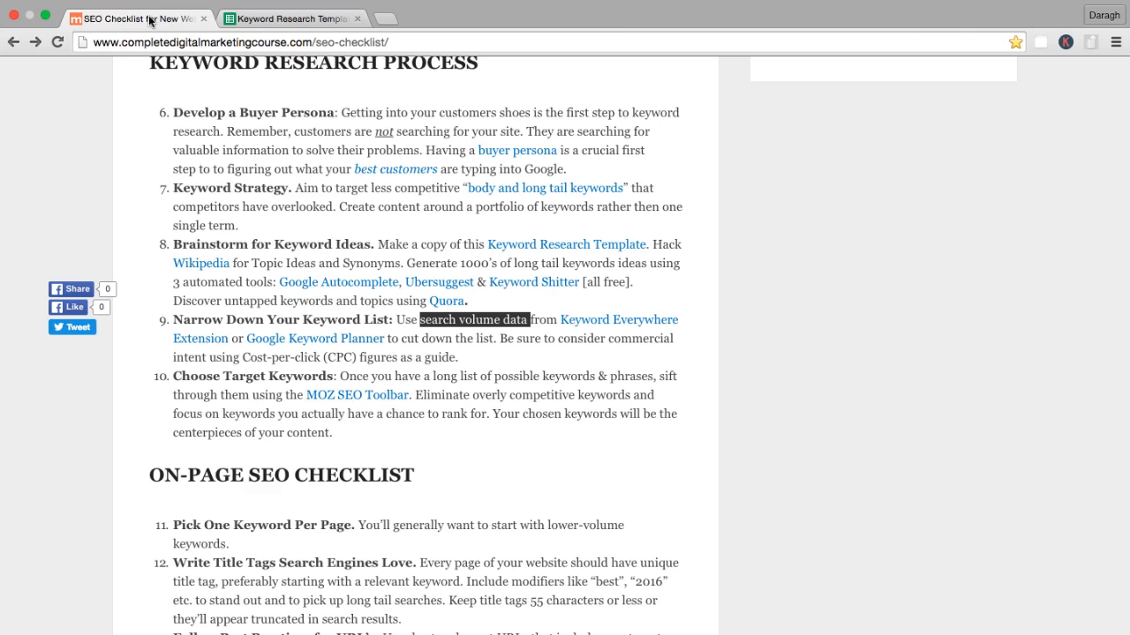
{"action": "left_click", "coordinate": [459, 338]}
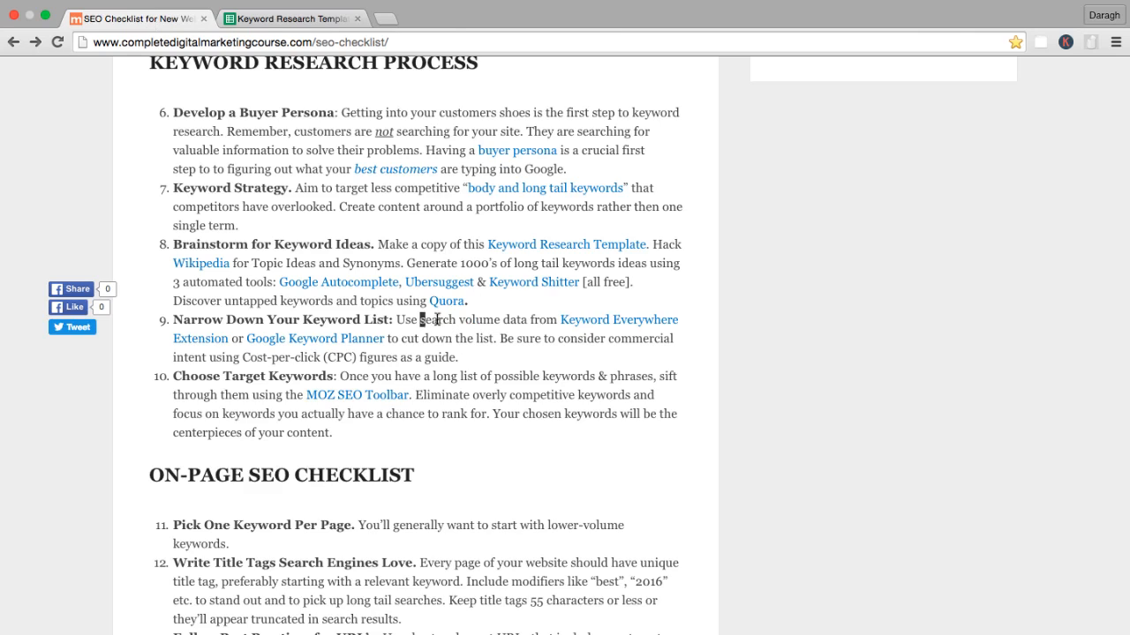
{"action": "left_click_drag", "start_coordinate": [420, 319], "coordinate": [531, 320]}
{"action": "left_click", "coordinate": [513, 330]}
{"action": "left_click_drag", "start_coordinate": [609, 339], "coordinate": [207, 356]}
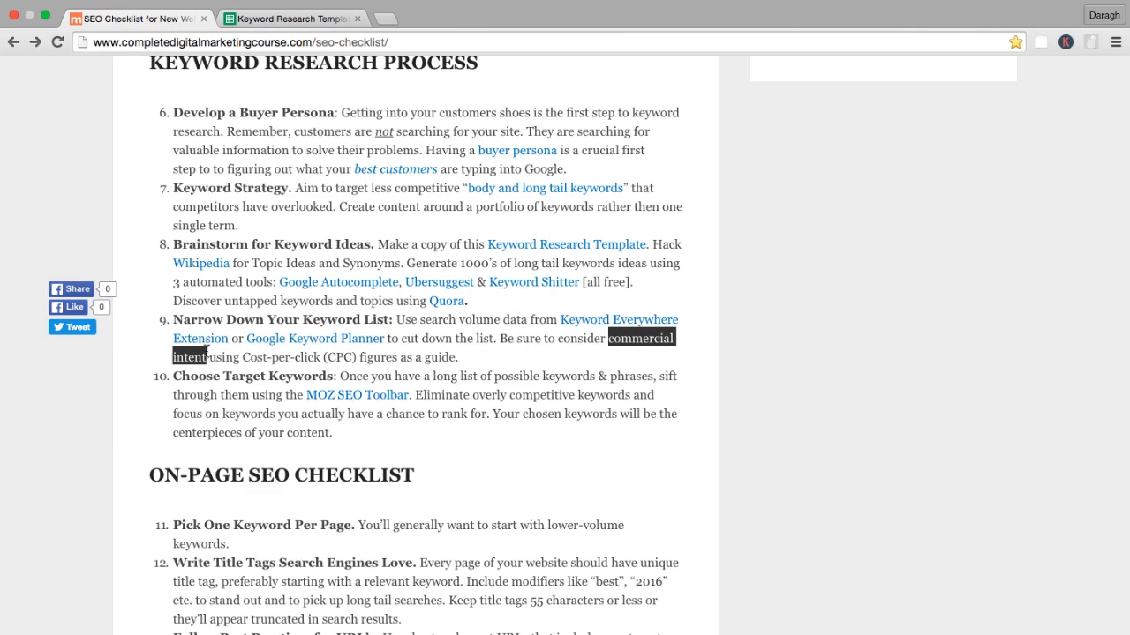
{"action": "left_click", "coordinate": [287, 354]}
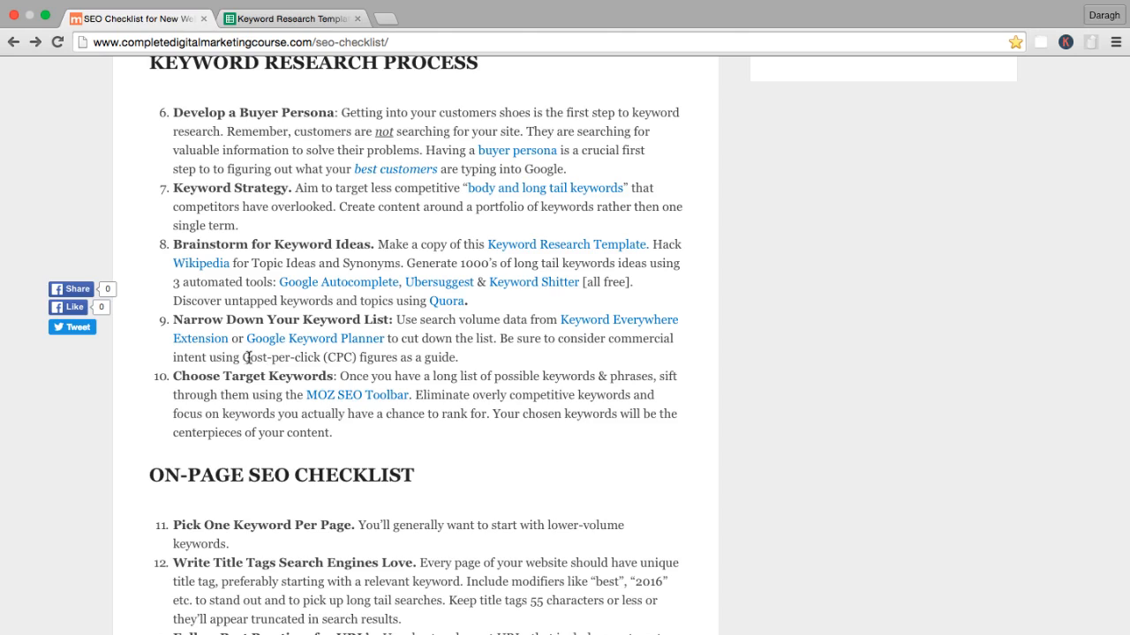
{"action": "left_click_drag", "start_coordinate": [242, 357], "coordinate": [360, 358]}
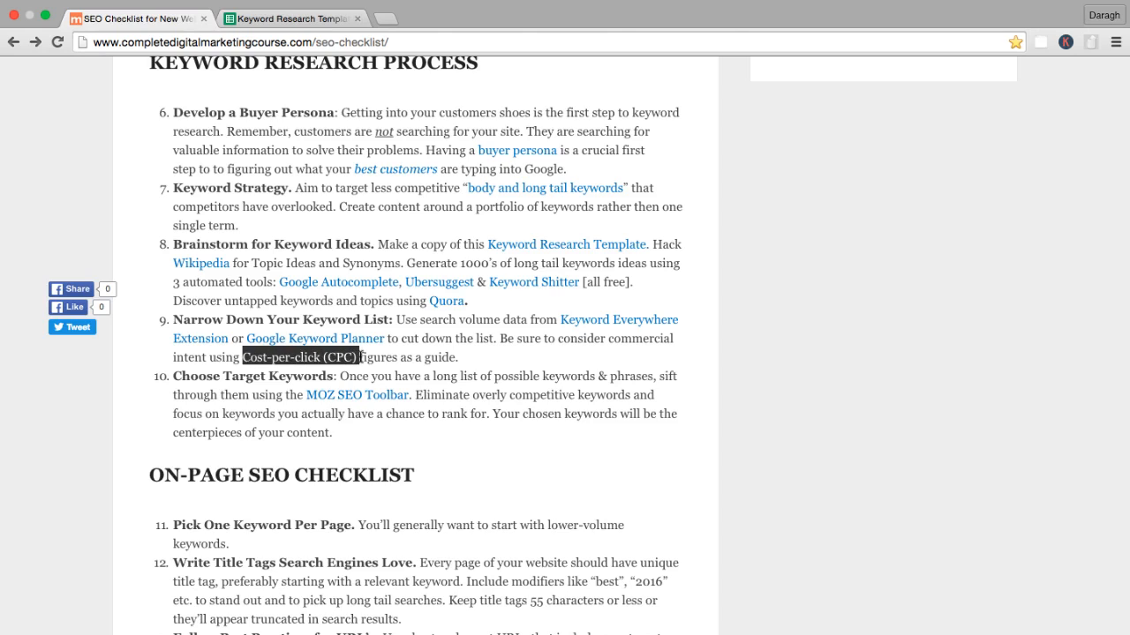
{"action": "left_click", "coordinate": [482, 362]}
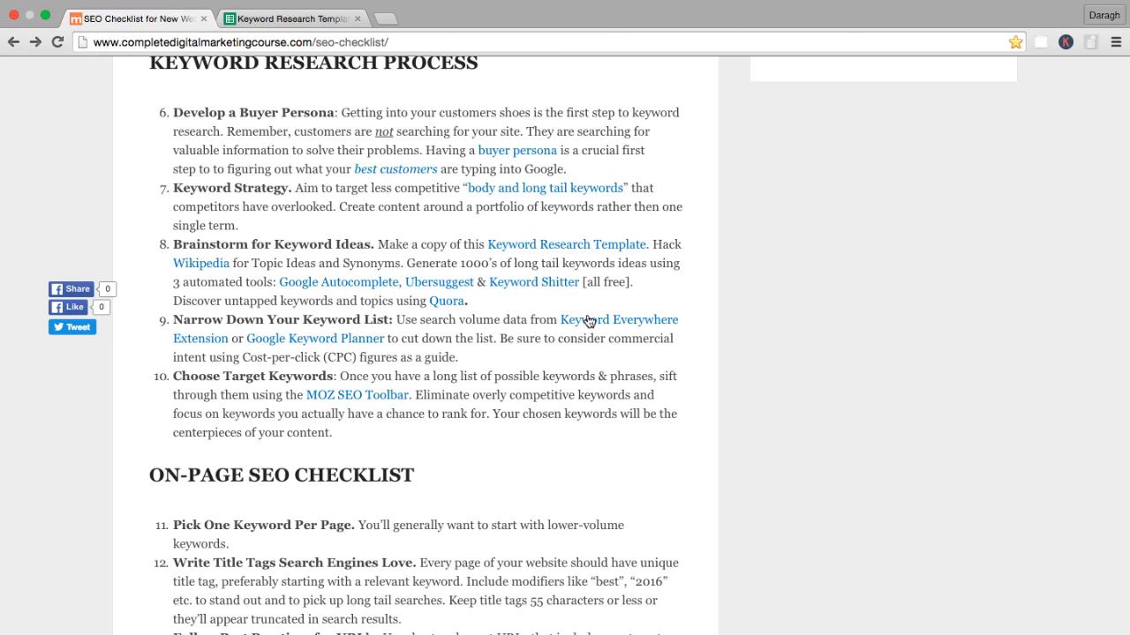
Open Google Keyword Planner from checklist item 9, viewing the keyword spreadsheet while it loads.
{"action": "left_click", "coordinate": [336, 344]}
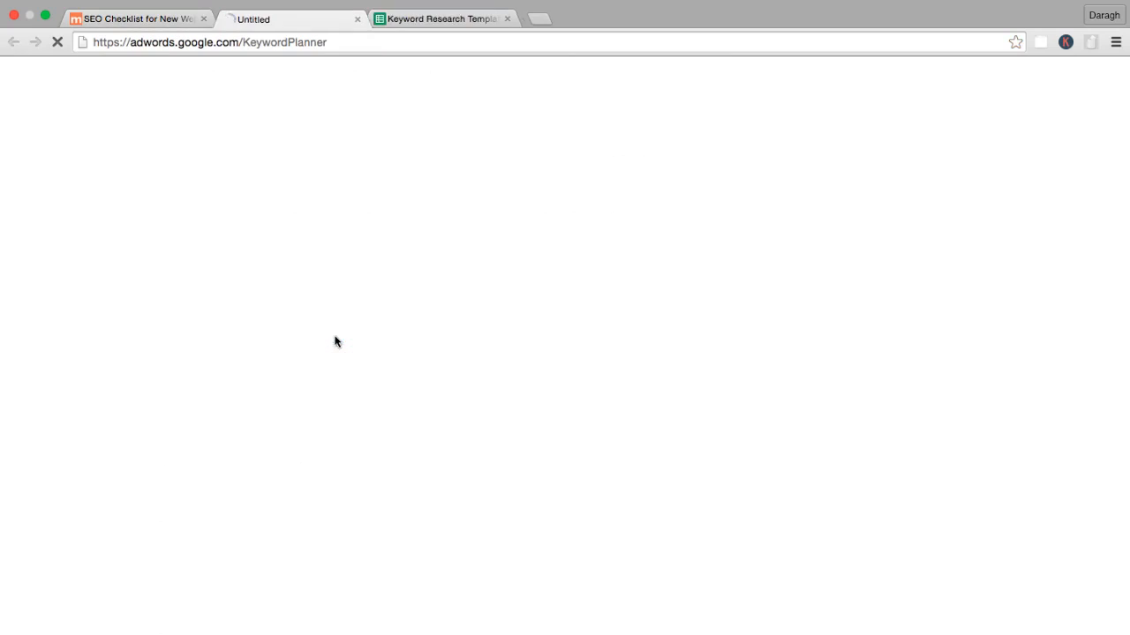
{"action": "left_click", "coordinate": [421, 21]}
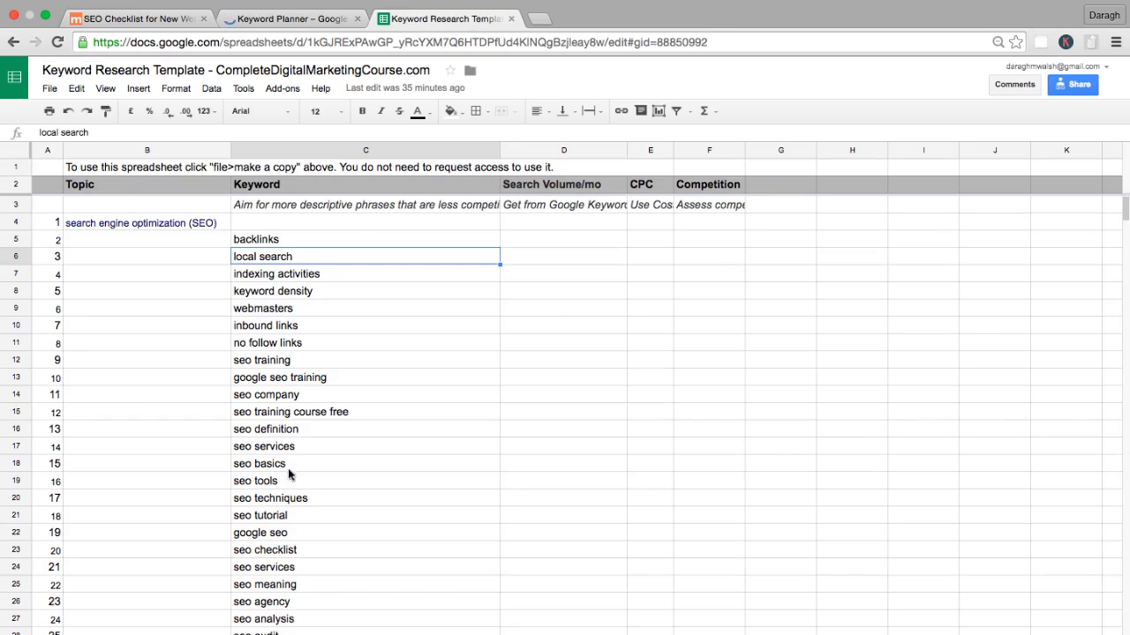
{"action": "left_click", "coordinate": [279, 19]}
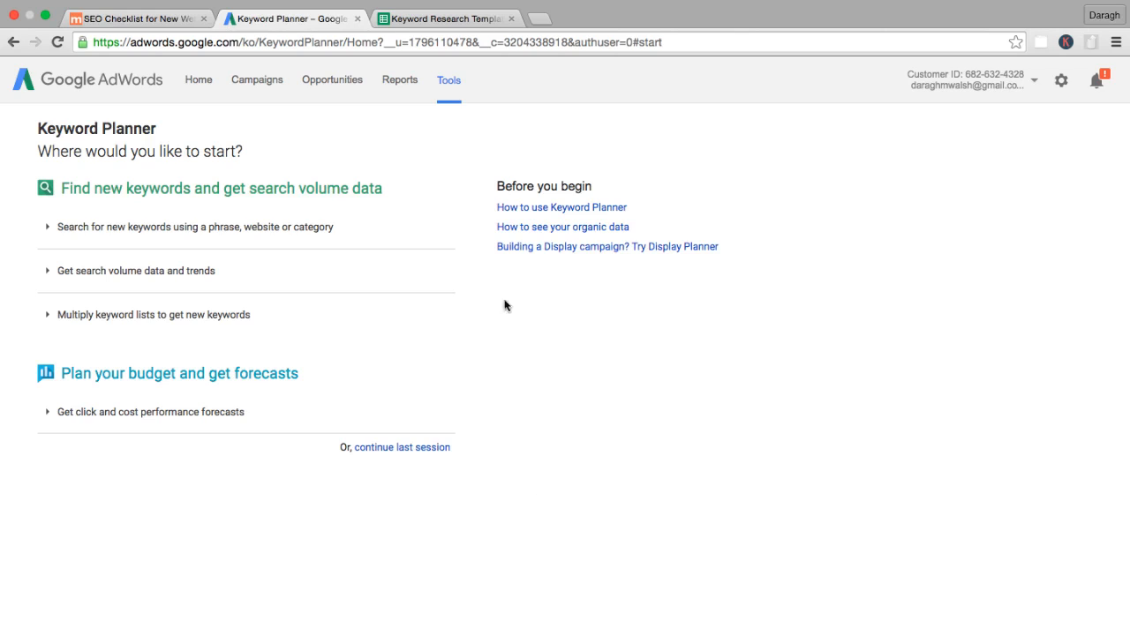
Check where Keyword Planner is listed among the AdWords tools and glance back at the SEO checklist.
{"action": "left_click", "coordinate": [452, 81]}
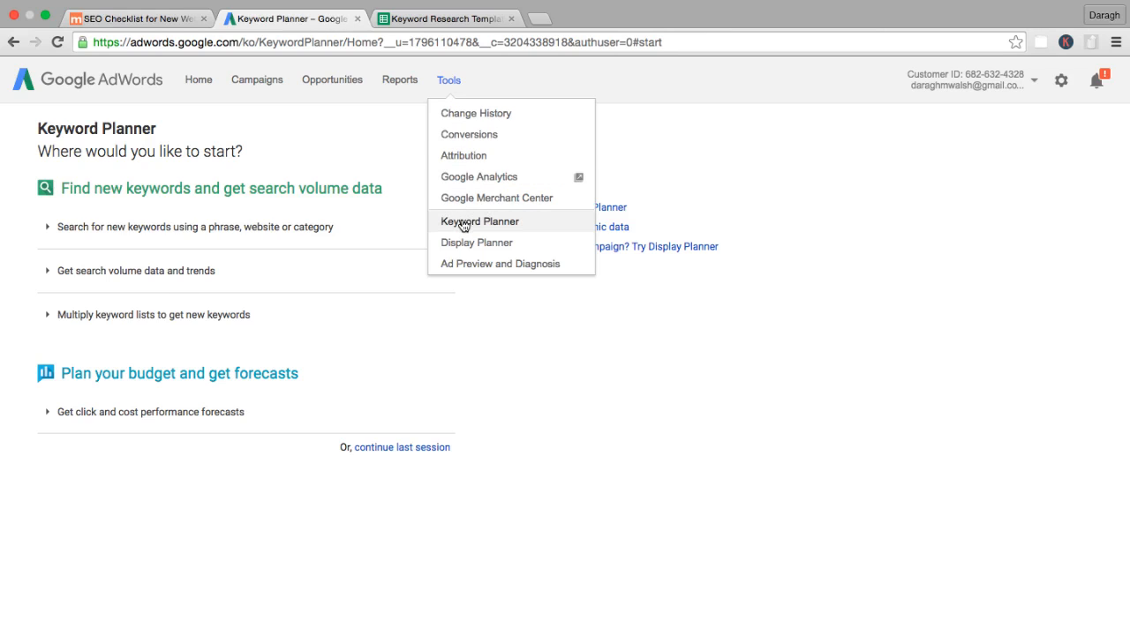
{"action": "left_click", "coordinate": [709, 114]}
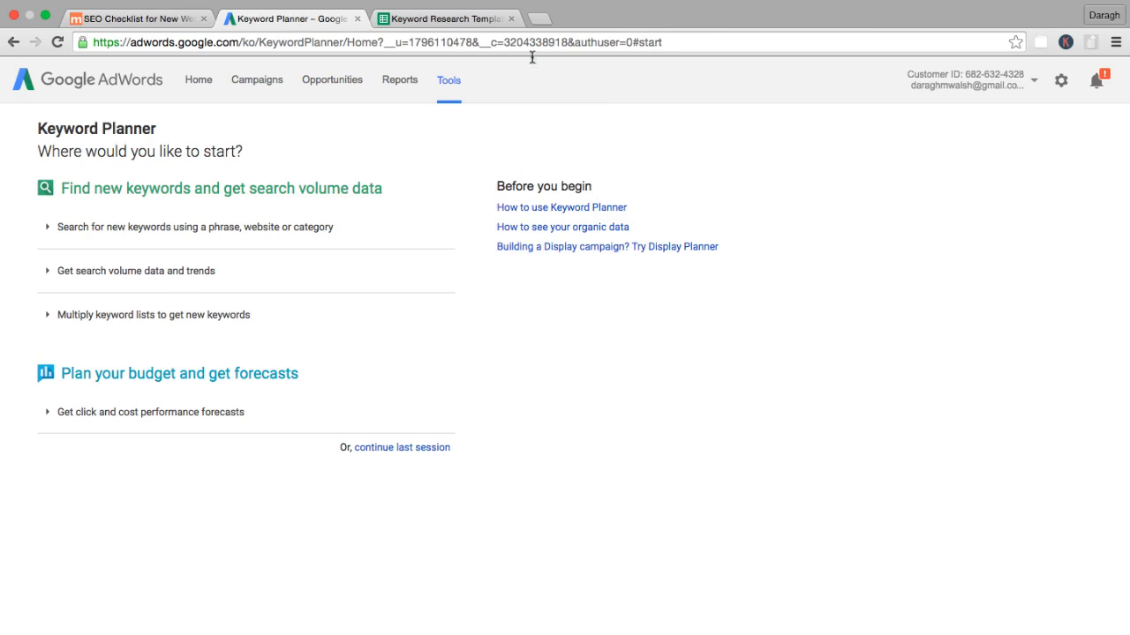
{"action": "left_click", "coordinate": [159, 15]}
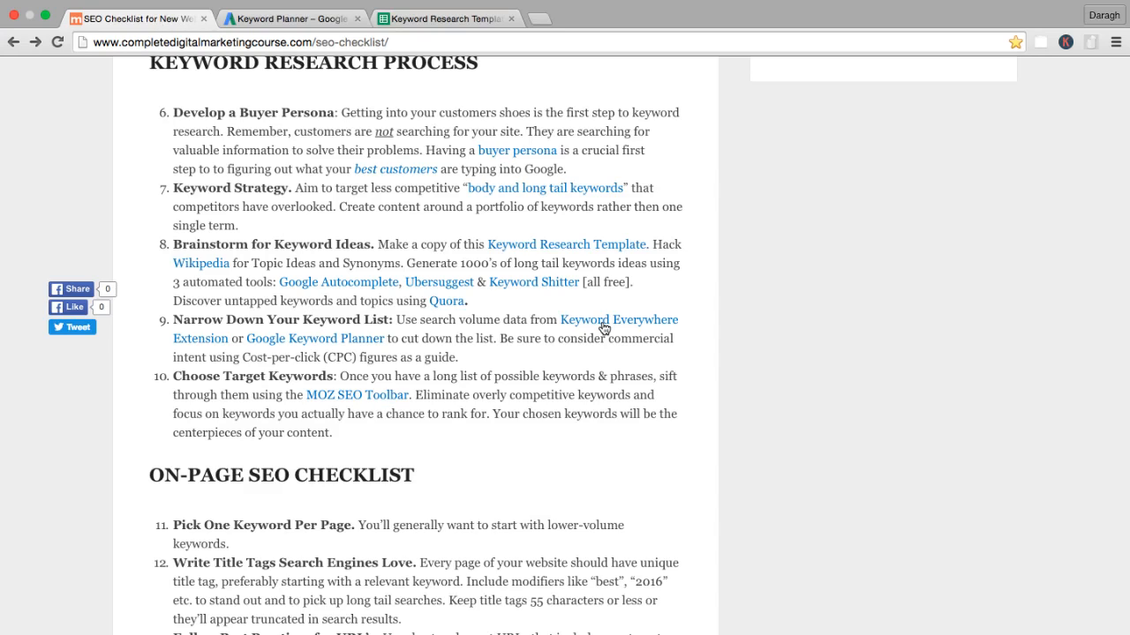
{"action": "left_click", "coordinate": [291, 19]}
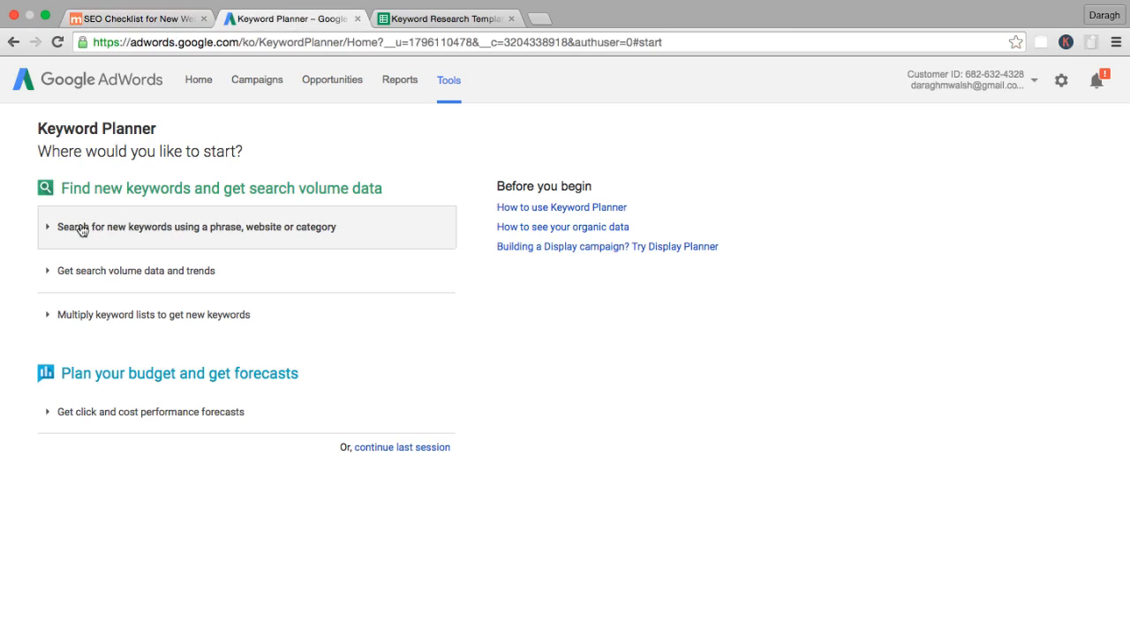
Search for new keyword ideas with "seo" as the product or service and look through the suggested keywords.
{"action": "left_click", "coordinate": [53, 228]}
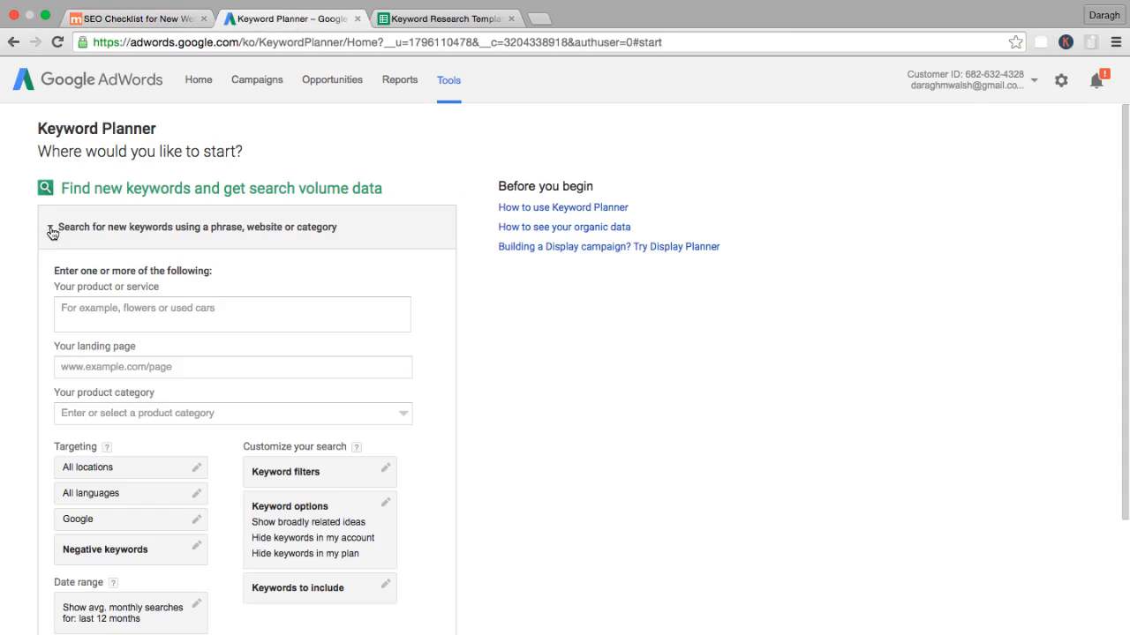
{"action": "left_click", "coordinate": [118, 317]}
{"action": "type", "text": "seo"}
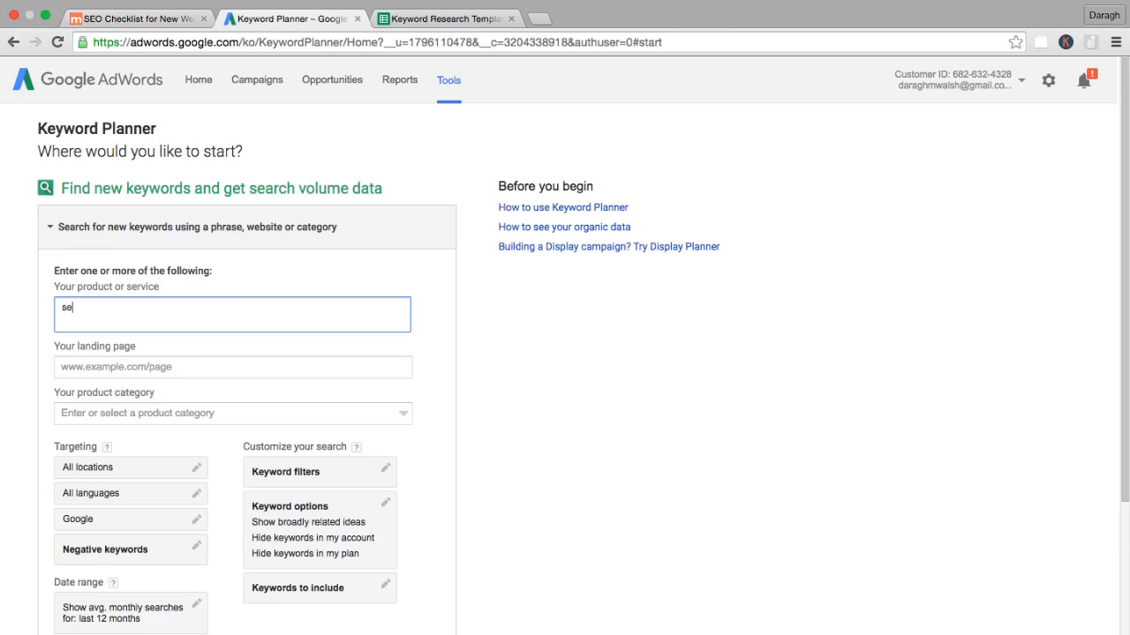
{"action": "left_click", "coordinate": [62, 235]}
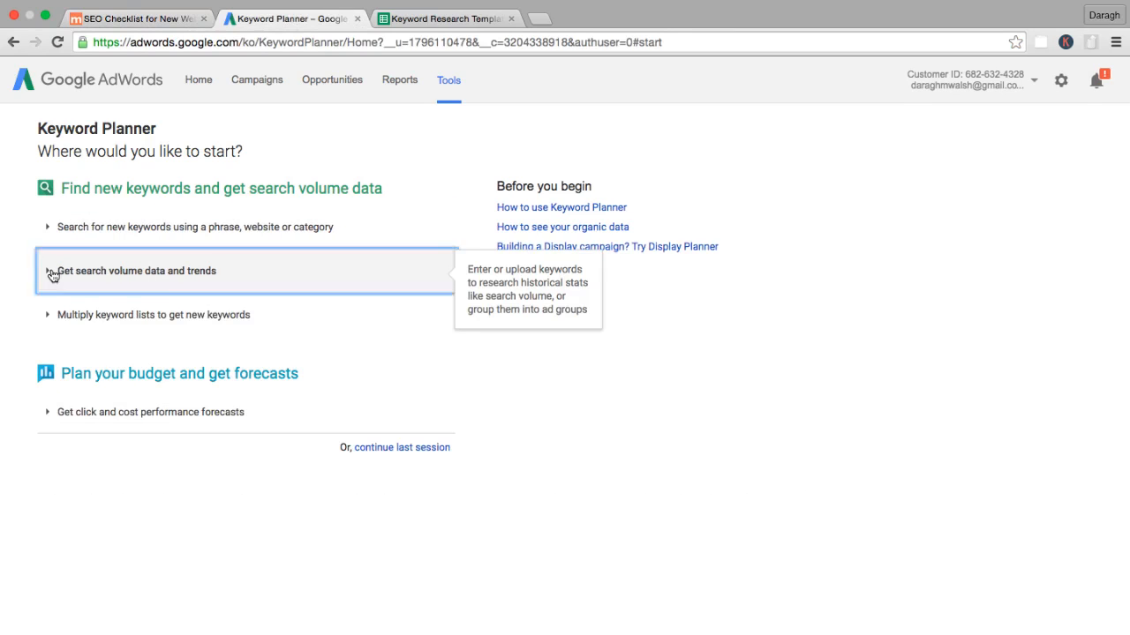
{"action": "left_click", "coordinate": [51, 273]}
{"action": "left_click", "coordinate": [51, 273]}
{"action": "left_click", "coordinate": [52, 232]}
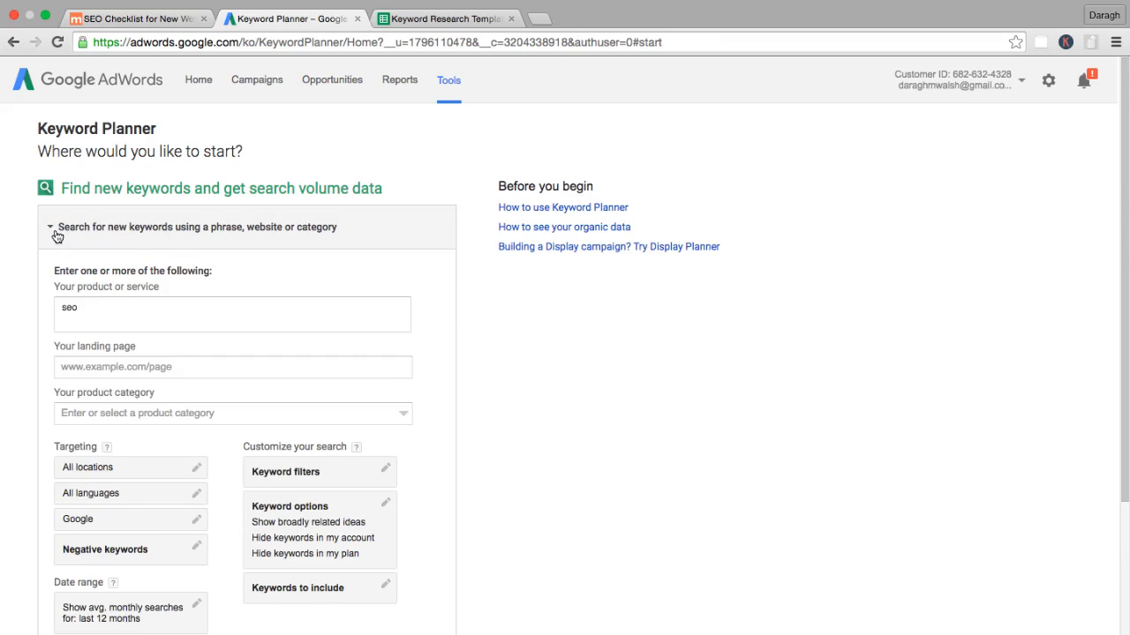
{"action": "left_click", "coordinate": [100, 310]}
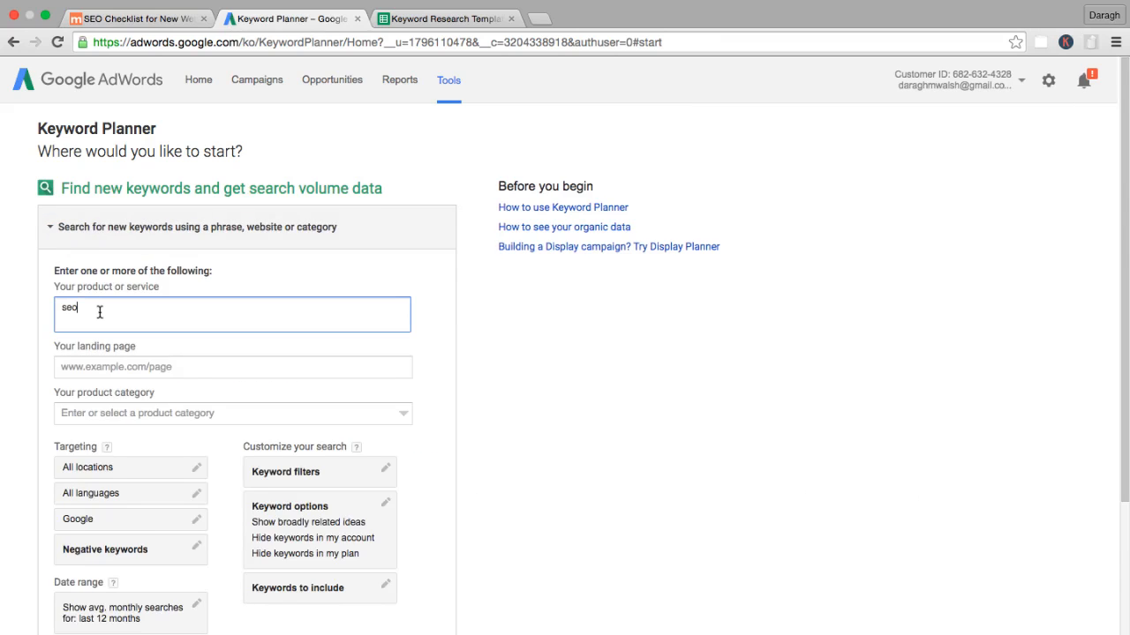
{"action": "scroll", "coordinate": [100, 311], "scroll_direction": "down", "scroll_amount": 2}
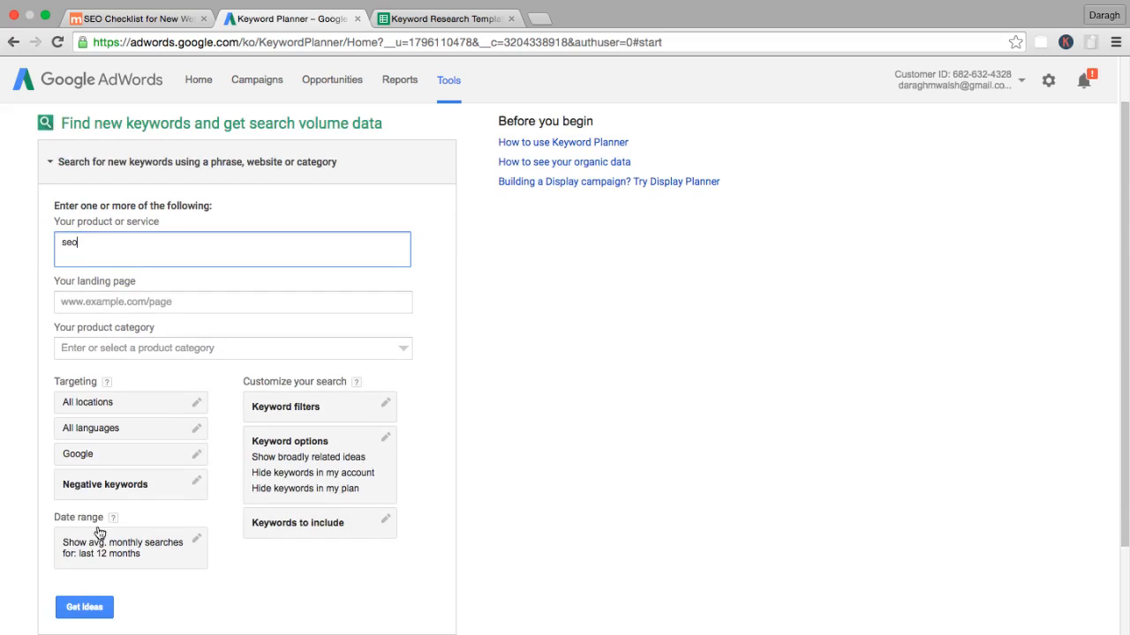
{"action": "left_click", "coordinate": [84, 607]}
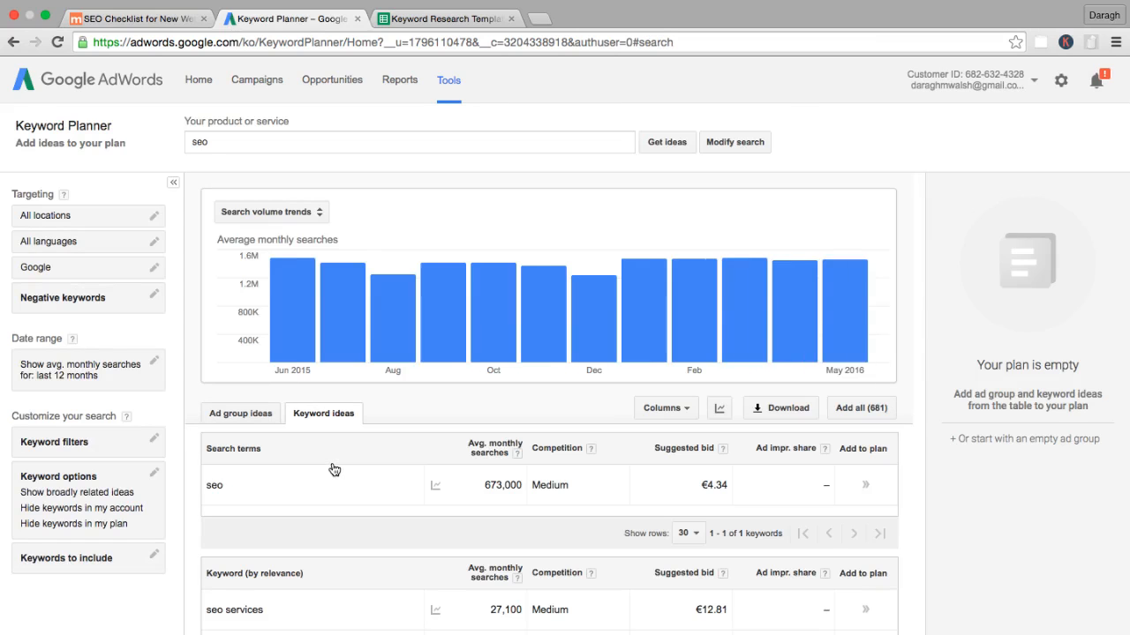
{"action": "scroll", "coordinate": [335, 406], "scroll_direction": "down", "scroll_amount": 5}
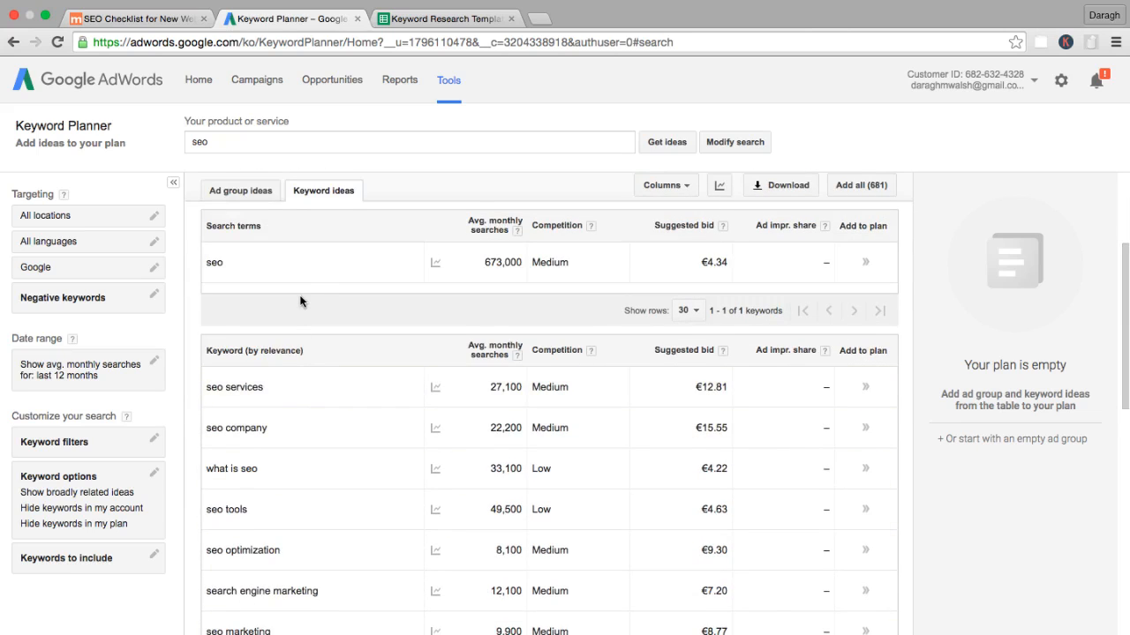
{"action": "scroll", "coordinate": [300, 302], "scroll_direction": "up", "scroll_amount": 2}
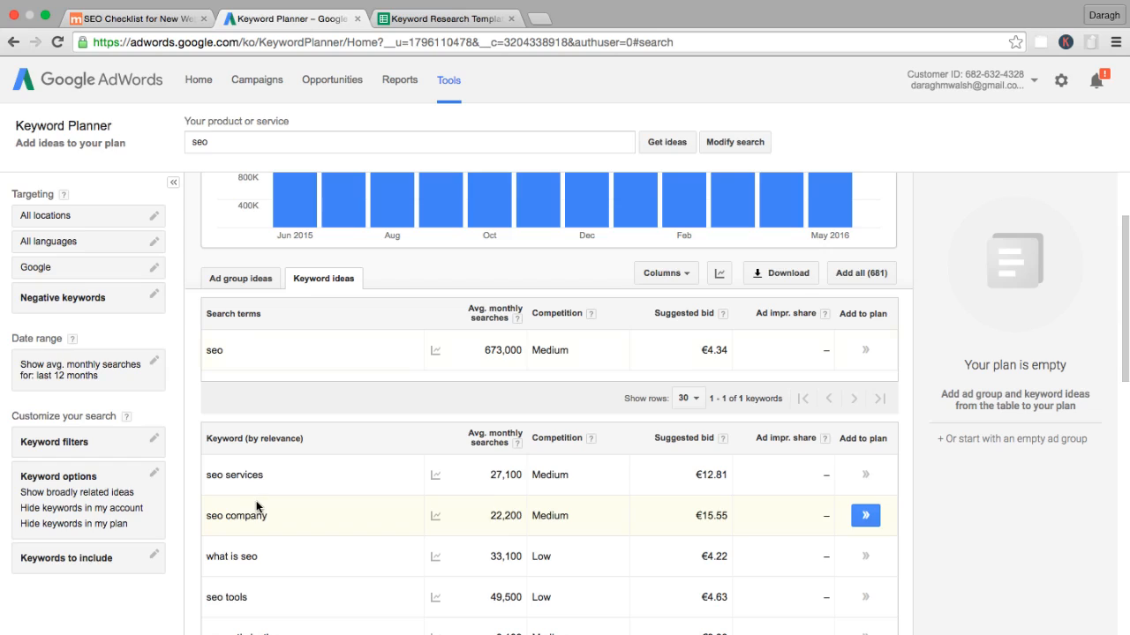
Return to the Keyword Planner start page and open the form for getting search volume data and trends.
{"action": "left_click", "coordinate": [14, 41]}
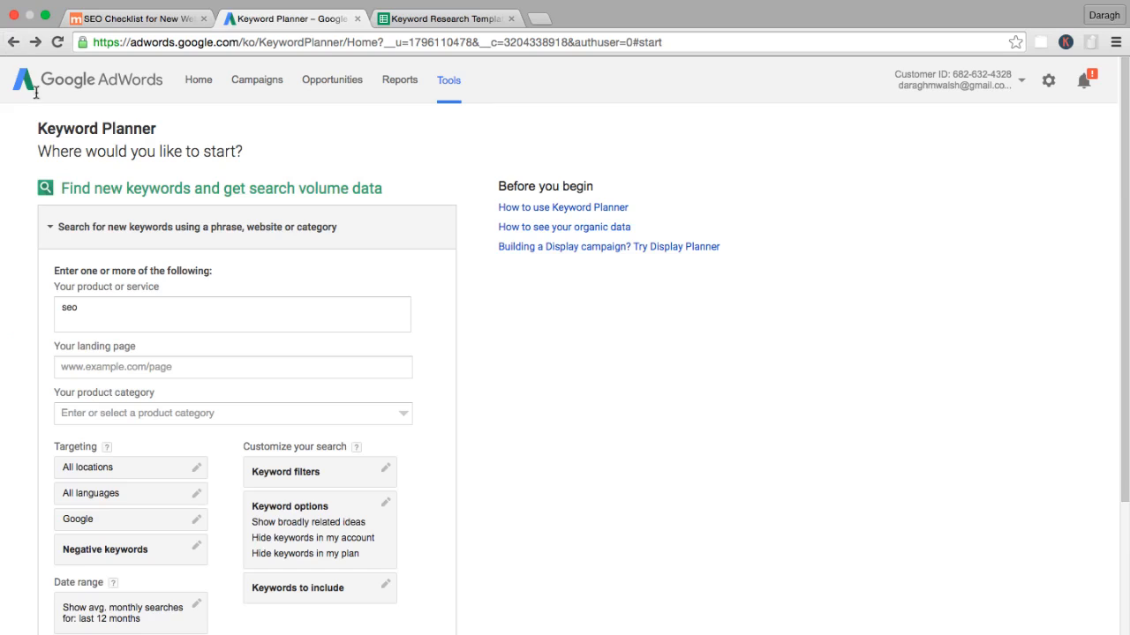
{"action": "left_click", "coordinate": [67, 229]}
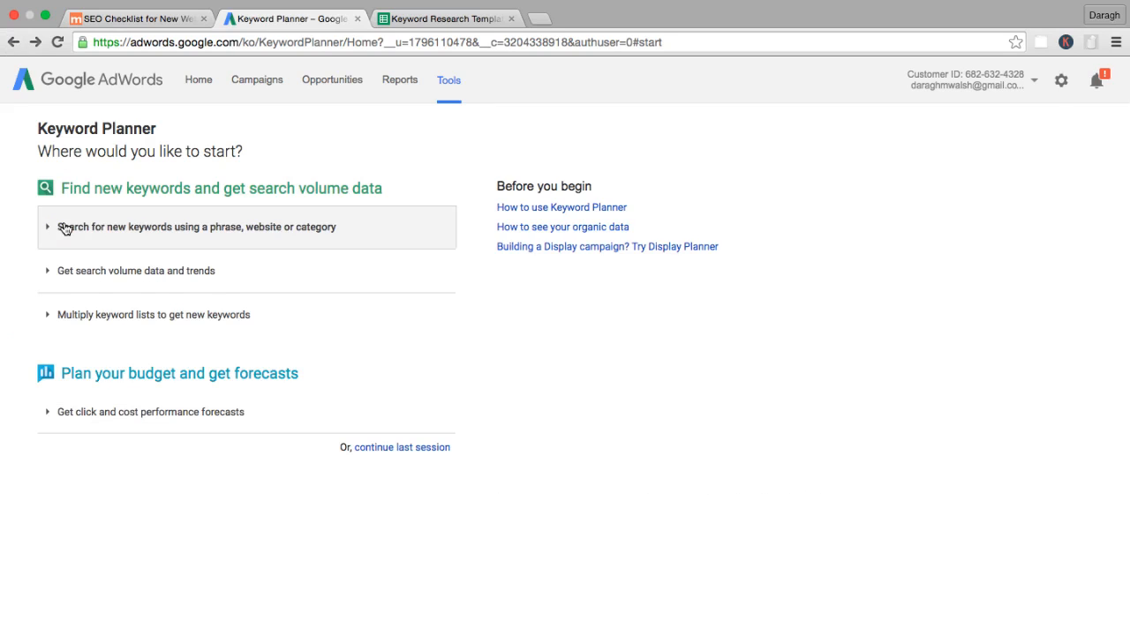
{"action": "left_click", "coordinate": [61, 275]}
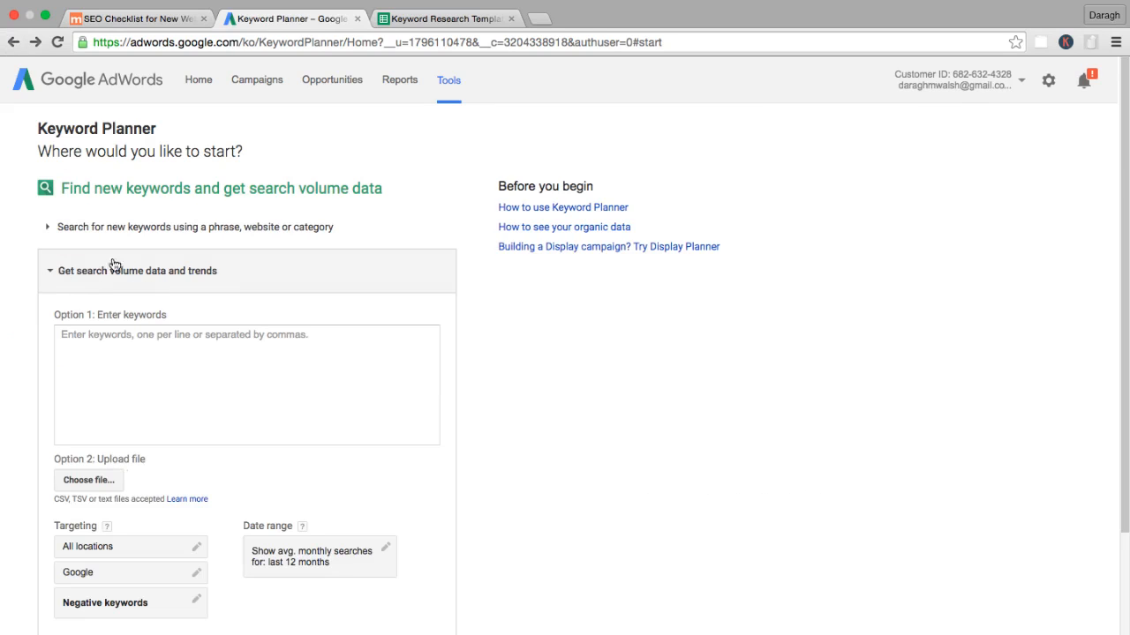
Copy the spreadsheet's keywords from "backlinks" through "seo audit checklist pdf" into the Keyword Planner keyword box.
{"action": "left_click", "coordinate": [413, 18]}
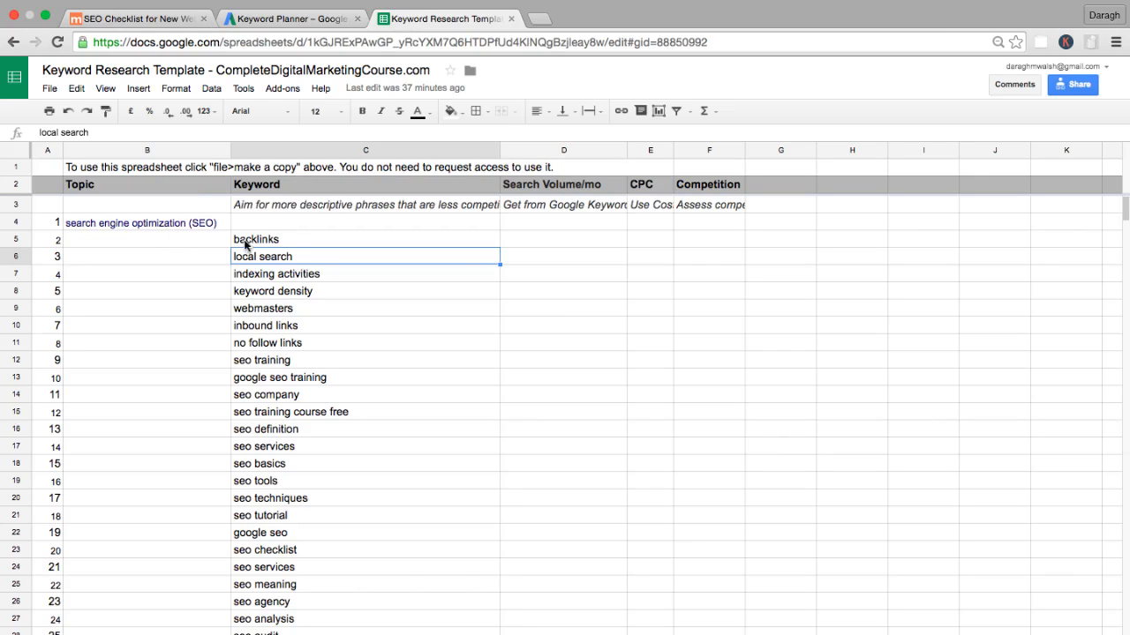
{"action": "left_click_drag", "start_coordinate": [247, 240], "coordinate": [282, 504]}
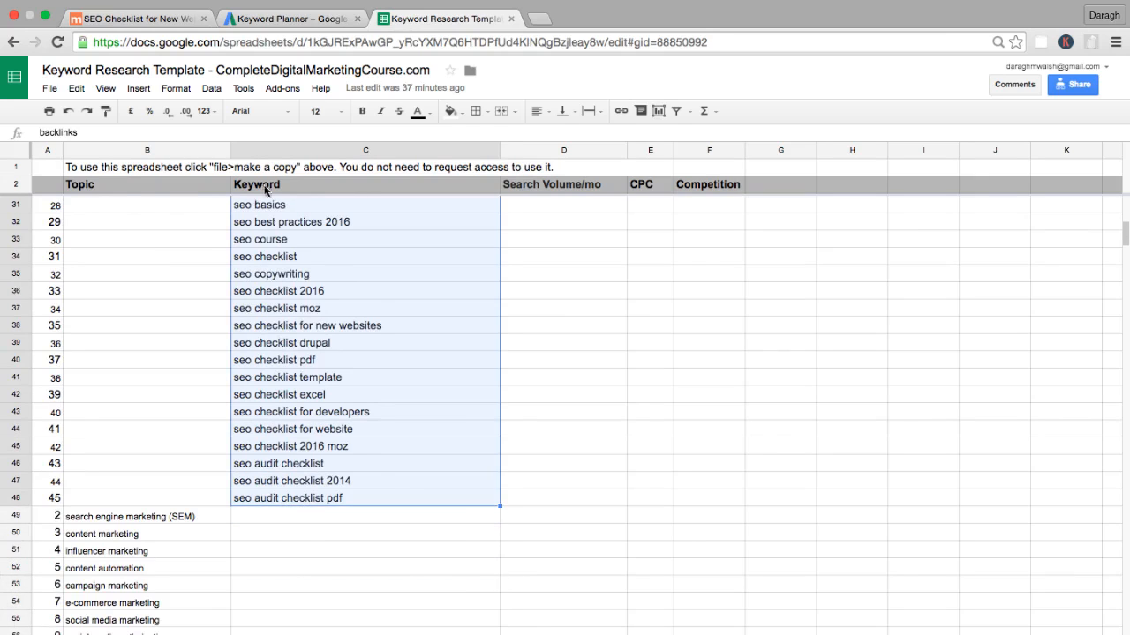
{"action": "key", "text": "super+c"}
{"action": "left_click", "coordinate": [283, 19]}
{"action": "left_click", "coordinate": [121, 337]}
{"action": "key", "text": "super+v"}
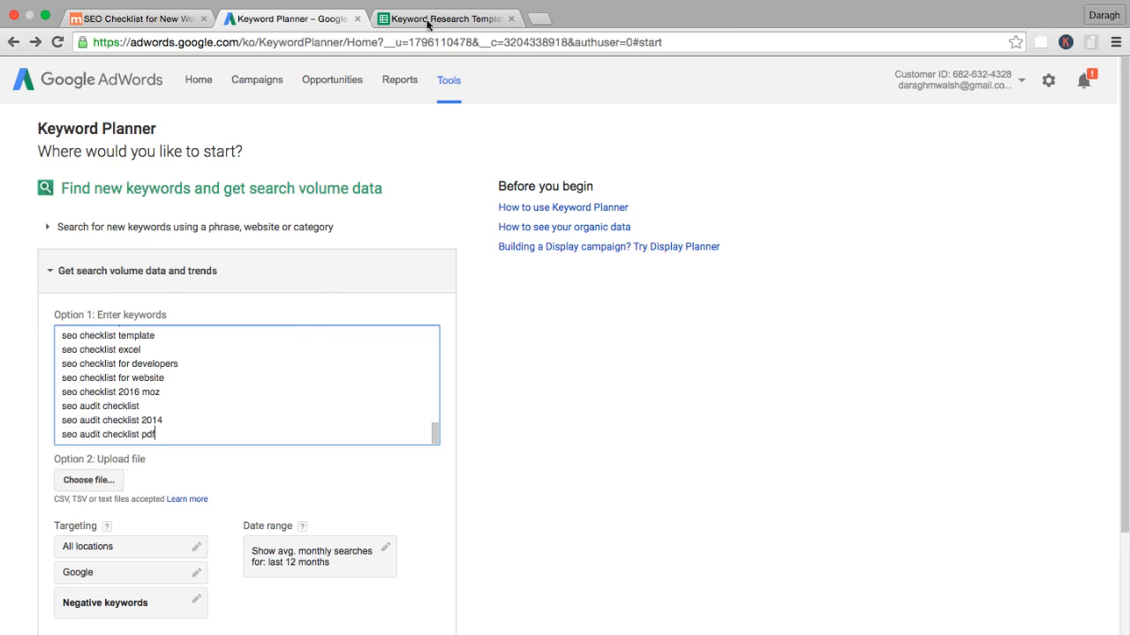
Copy the spreadsheet topics from "search engine marketing (SEM)" through "email marketing" and add them to the end of the Keyword Planner keyword list.
{"action": "left_click", "coordinate": [429, 19]}
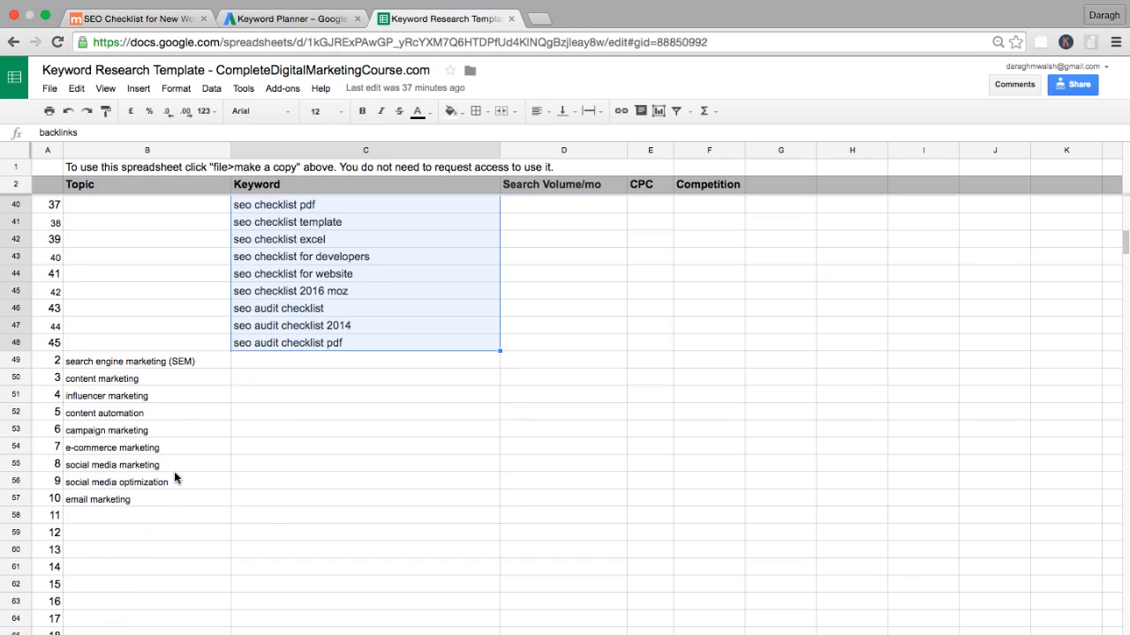
{"action": "left_click_drag", "start_coordinate": [162, 362], "coordinate": [155, 504]}
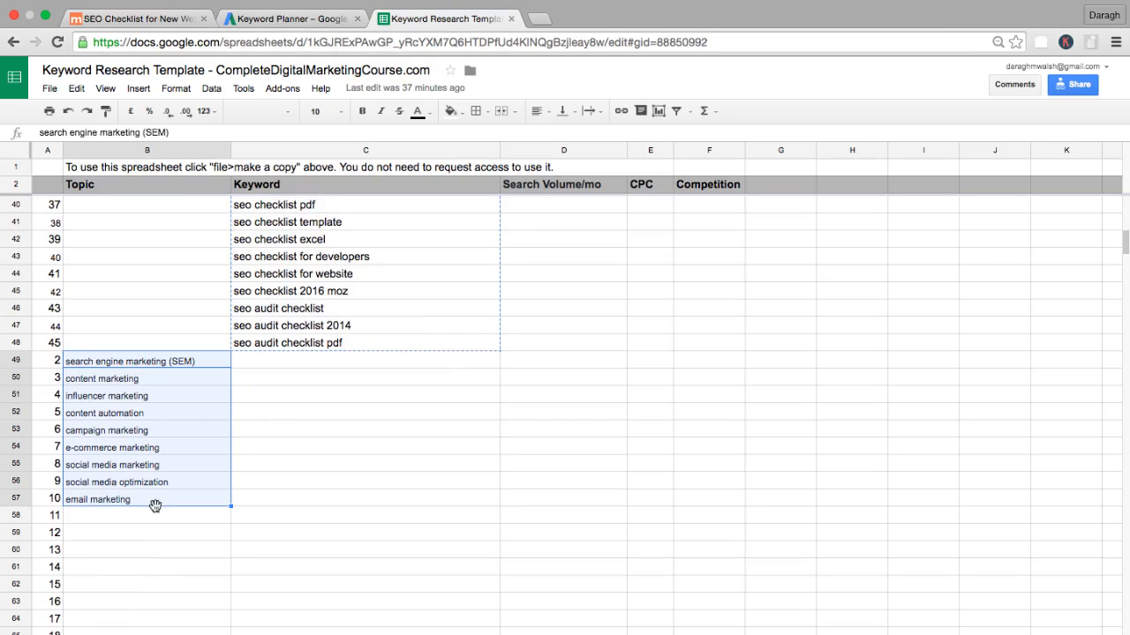
{"action": "left_click", "coordinate": [256, 17]}
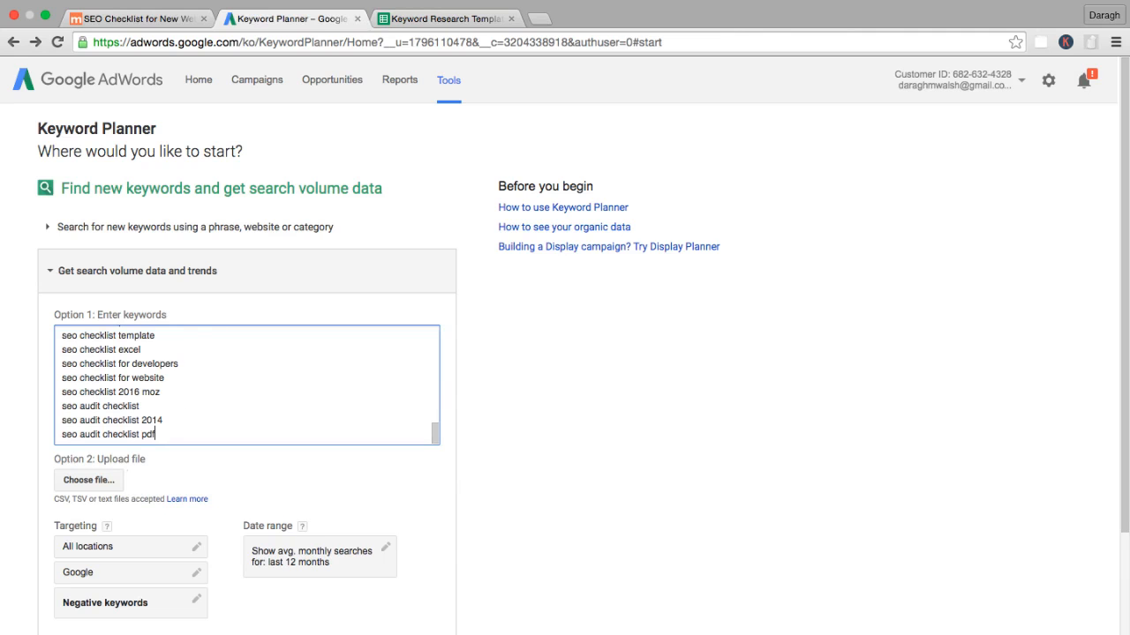
{"action": "key", "text": "ctrl+a"}
{"action": "key", "text": "ctrl+v"}
Copy the topic "search engine optimization (SEO)" from the spreadsheet and add it as a new line at the end of the Keyword Planner list.
{"action": "left_click", "coordinate": [414, 18]}
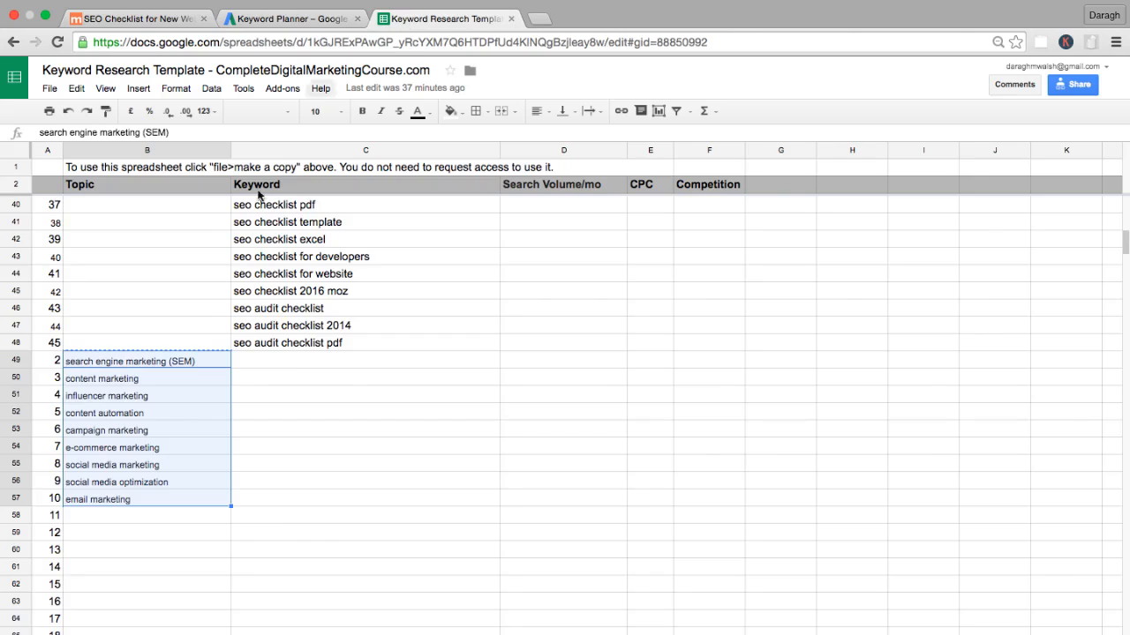
{"action": "scroll", "coordinate": [209, 335], "scroll_direction": "up", "scroll_amount": 10}
{"action": "left_click", "coordinate": [180, 228]}
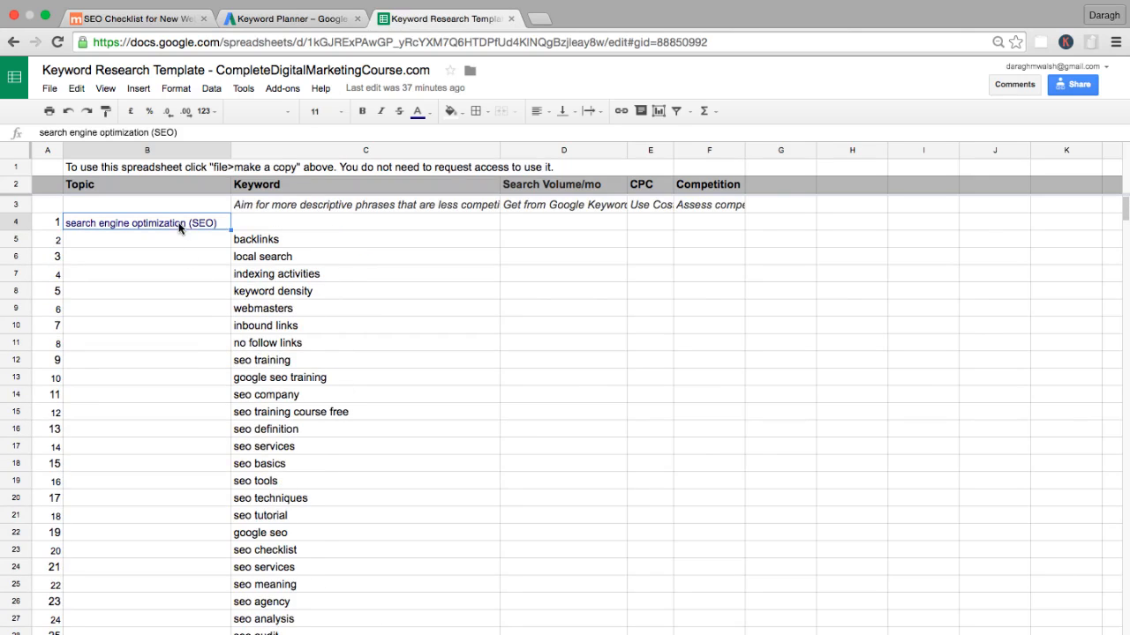
{"action": "left_click", "coordinate": [353, 18]}
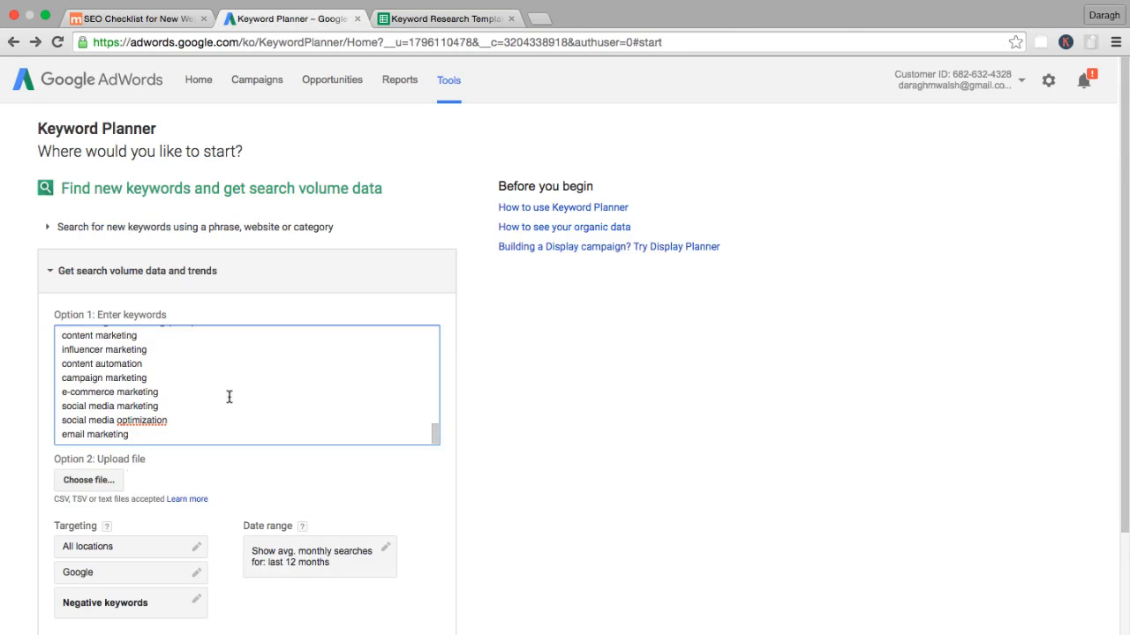
{"action": "left_click", "coordinate": [172, 430]}
{"action": "key", "text": "Return"}
{"action": "key", "text": "ctrl+v"}
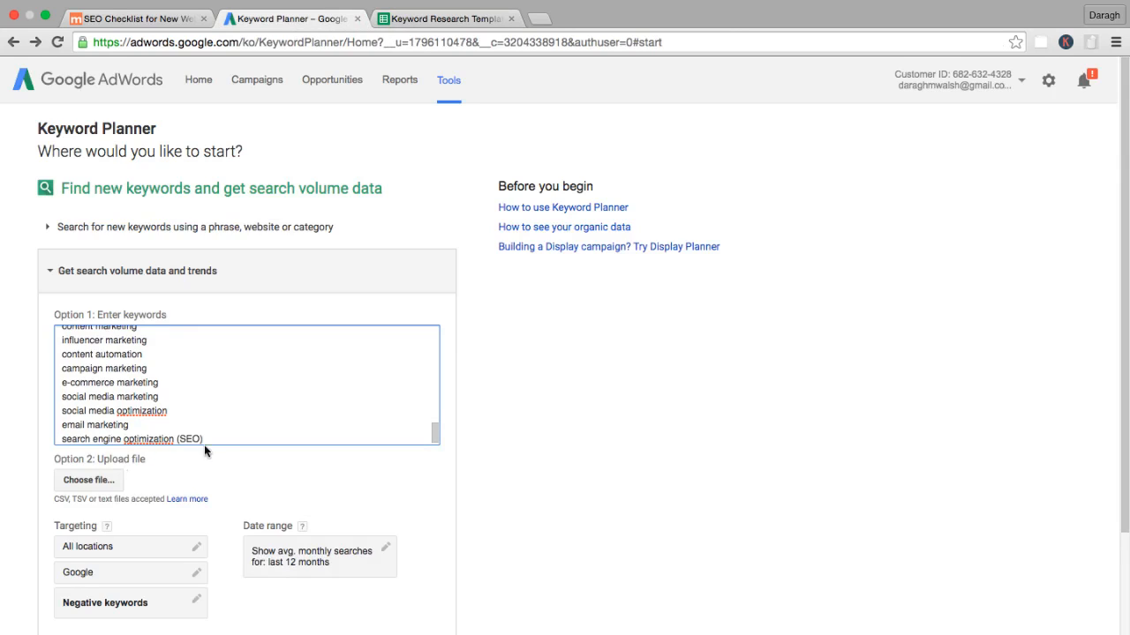
Split "(SEO)" off "search engine optimization" and make it a separate keyword "SEO" without parentheses.
{"action": "left_click_drag", "start_coordinate": [203, 438], "coordinate": [175, 438]}
{"action": "key", "text": "super+x"}
{"action": "key", "text": "Return"}
{"action": "key", "text": "super+v"}
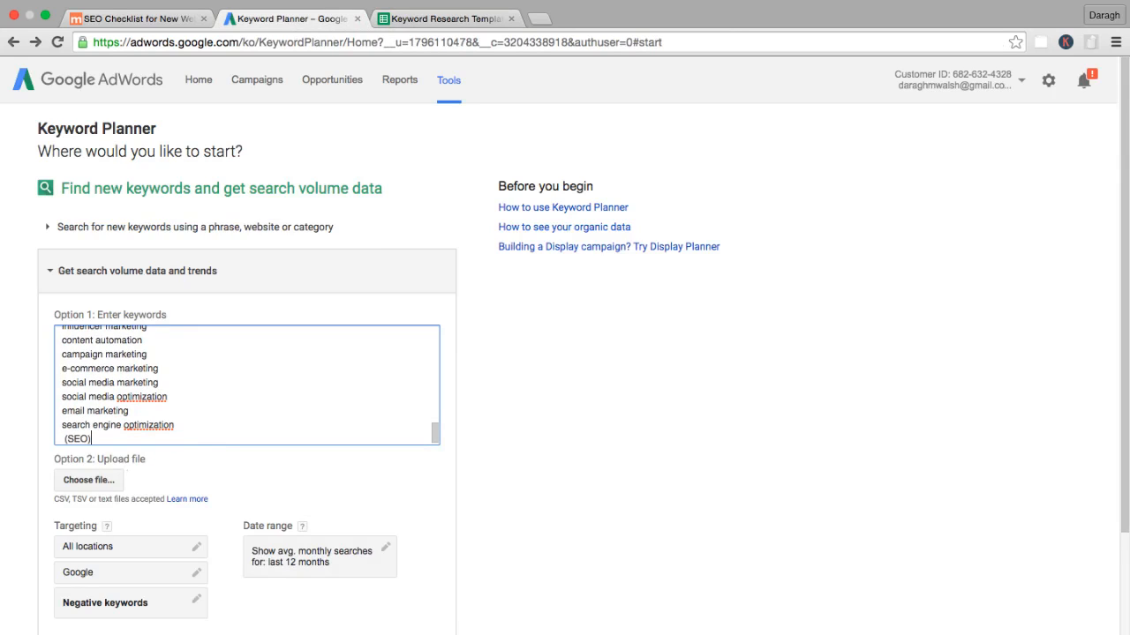
{"action": "left_click", "coordinate": [67, 439]}
{"action": "key", "text": "BackSpace"}
{"action": "key", "text": "BackSpace"}
{"action": "key", "text": "BackSpace"}
Remove "(SEM)" from "search engine marketing" and add "SEM" without parentheses as a separate keyword at the end of the list.
{"action": "scroll", "coordinate": [157, 418], "scroll_direction": "up", "scroll_amount": 5}
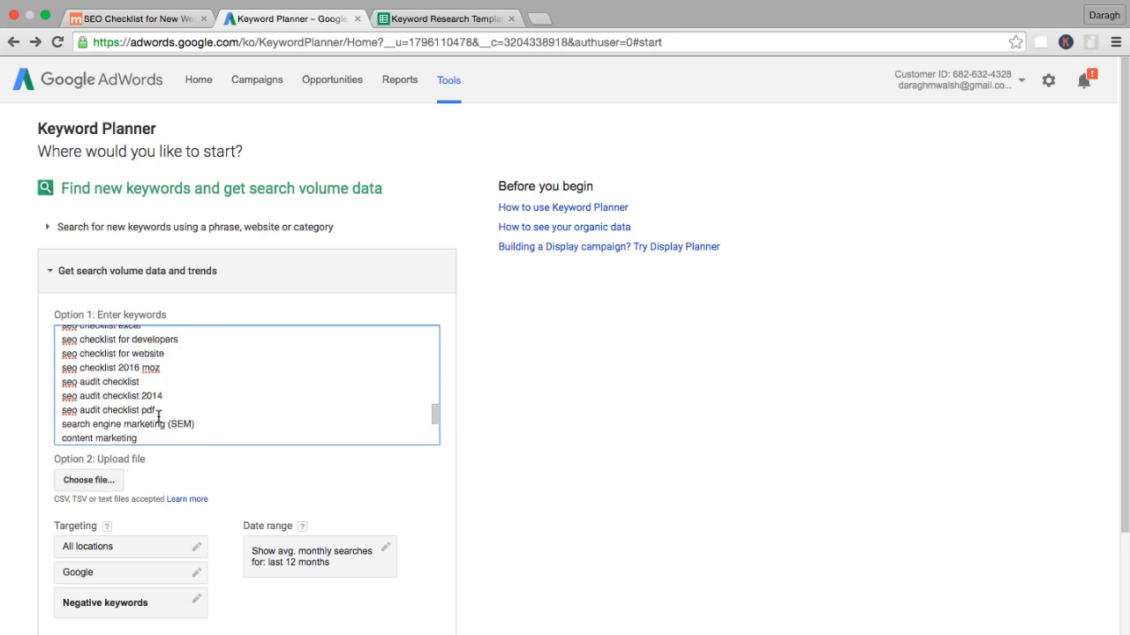
{"action": "scroll", "coordinate": [158, 415], "scroll_direction": "down", "scroll_amount": 3}
{"action": "mouse_move", "coordinate": [195, 400]}
{"action": "left_mouse_down"}
{"action": "mouse_move", "coordinate": [167, 400]}
{"action": "mouse_move", "coordinate": [191, 406]}
{"action": "left_mouse_up"}
{"action": "key", "text": "BackSpace"}
{"action": "scroll", "coordinate": [212, 410], "scroll_direction": "down", "scroll_amount": 5}
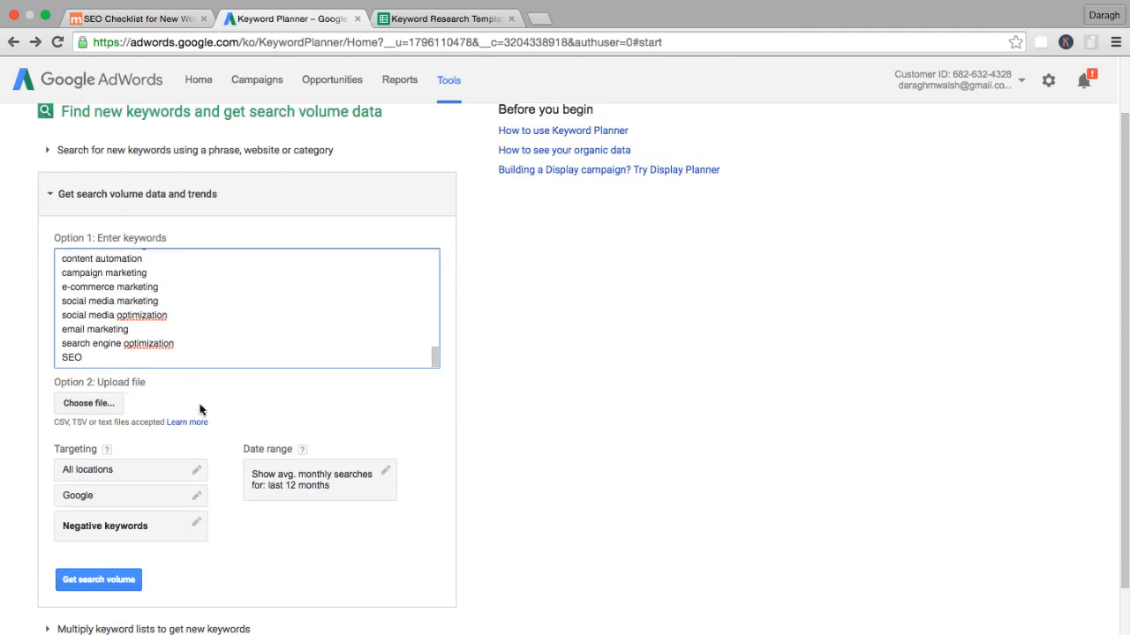
{"action": "left_click", "coordinate": [88, 356]}
{"action": "key", "text": "Return"}
{"action": "key", "text": "super+v"}
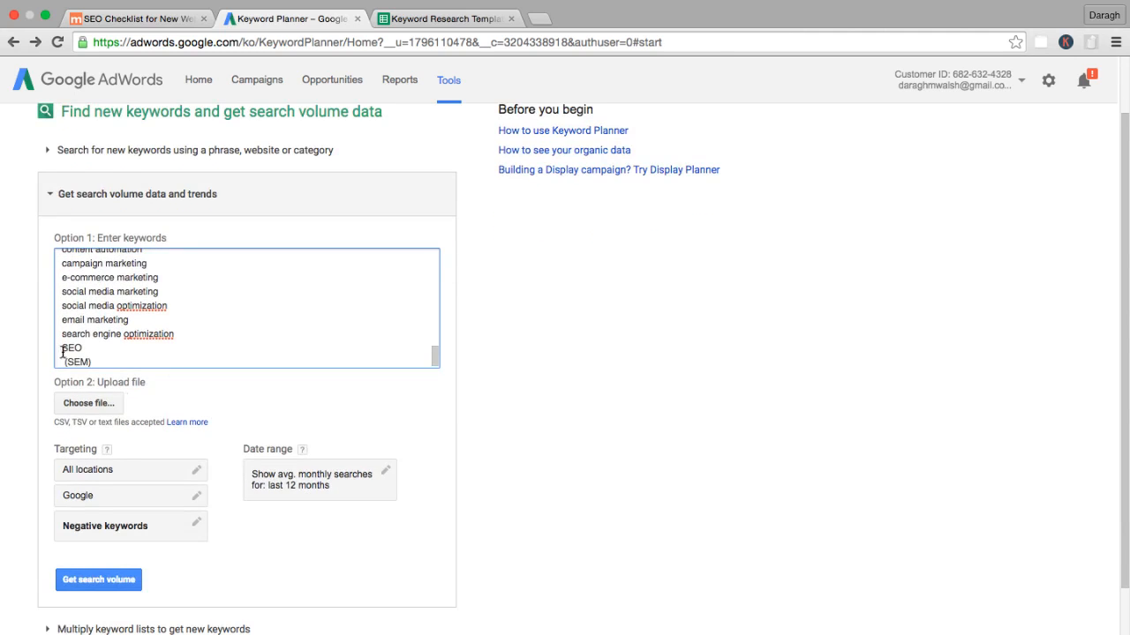
{"action": "left_click", "coordinate": [67, 362]}
{"action": "key", "text": "BackSpace"}
{"action": "left_click", "coordinate": [97, 359]}
{"action": "key", "text": "BackSpace"}
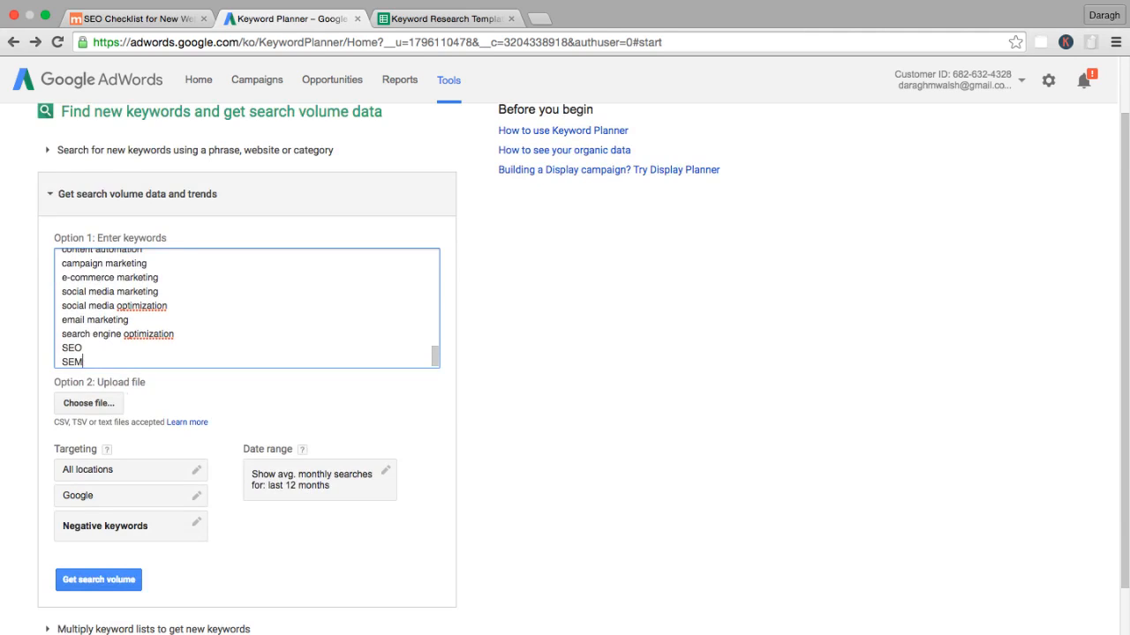
Set the location targeting to United States and save it.
{"action": "left_click", "coordinate": [110, 477]}
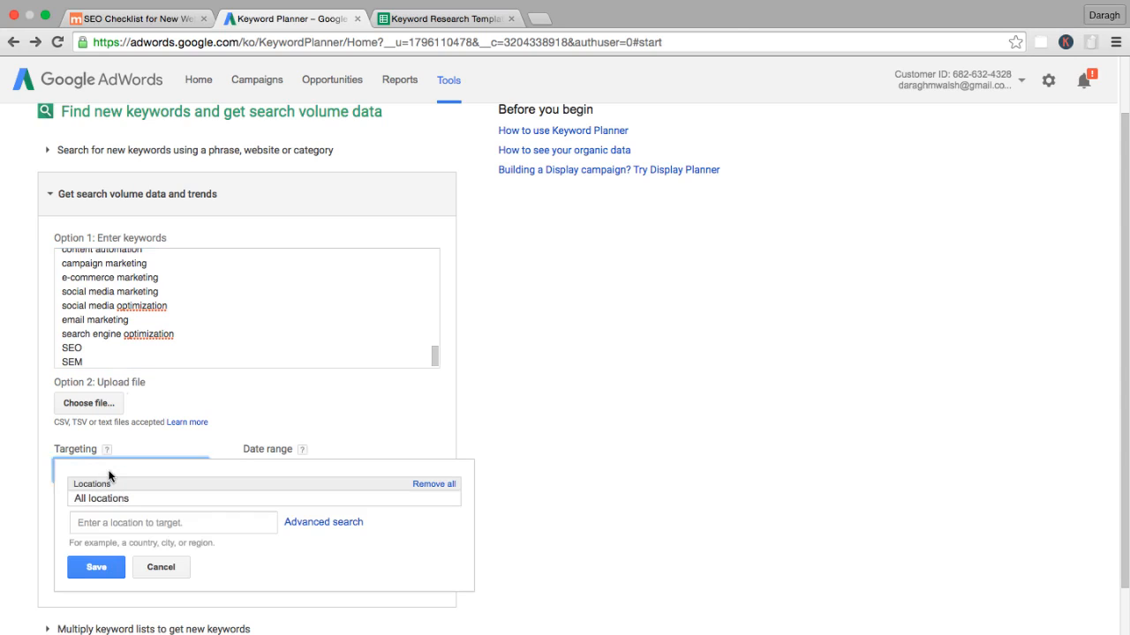
{"action": "left_click", "coordinate": [143, 521]}
{"action": "type", "text": "untied"}
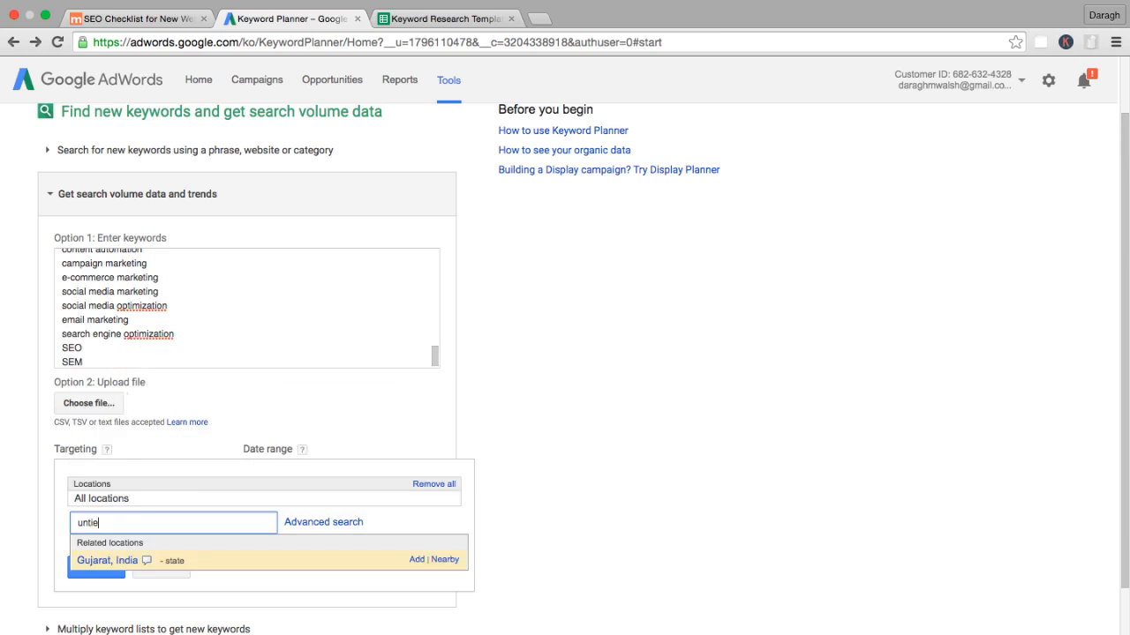
{"action": "key", "text": "BackSpace"}
{"action": "key", "text": "BackSpace"}
{"action": "key", "text": "BackSpace"}
{"action": "key", "text": "BackSpace"}
{"action": "type", "text": "ited"}
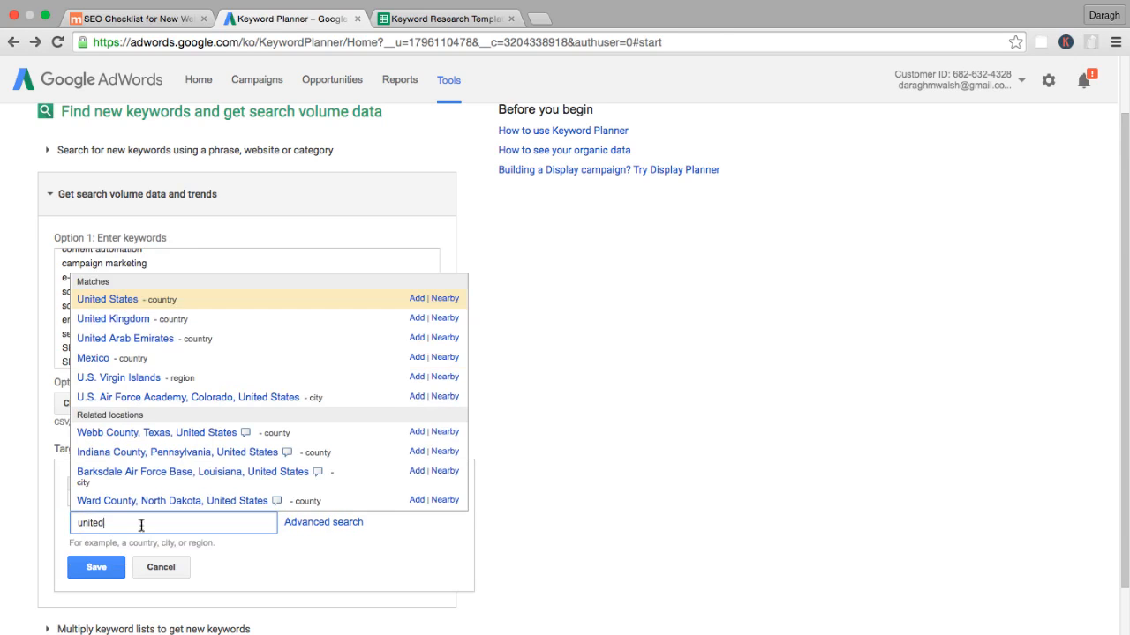
{"action": "left_click", "coordinate": [108, 300]}
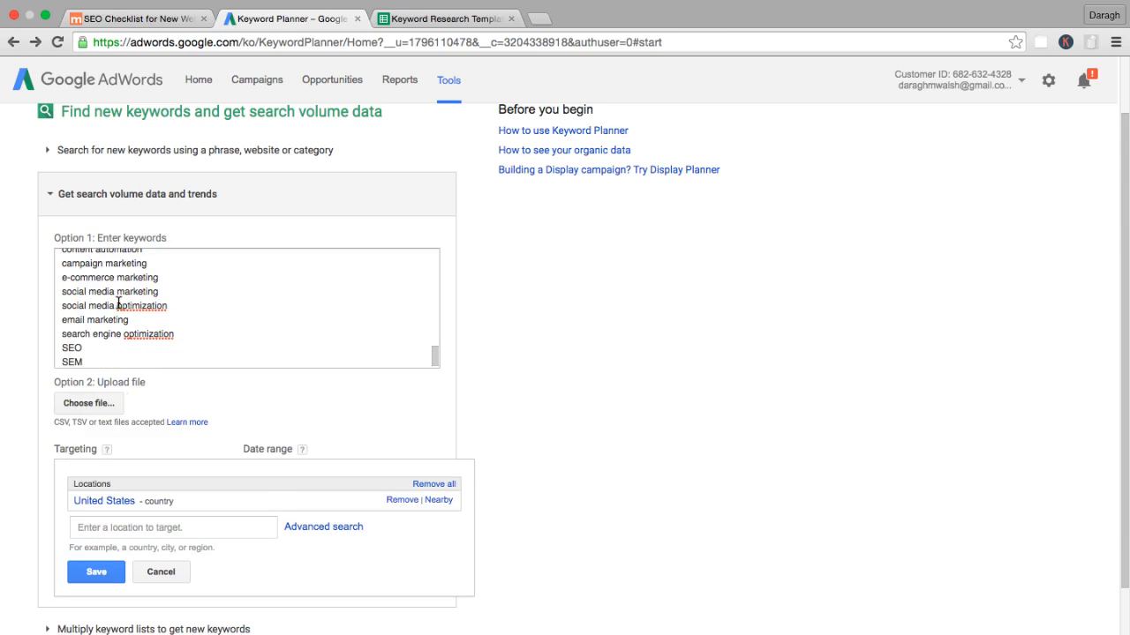
{"action": "left_click", "coordinate": [97, 571]}
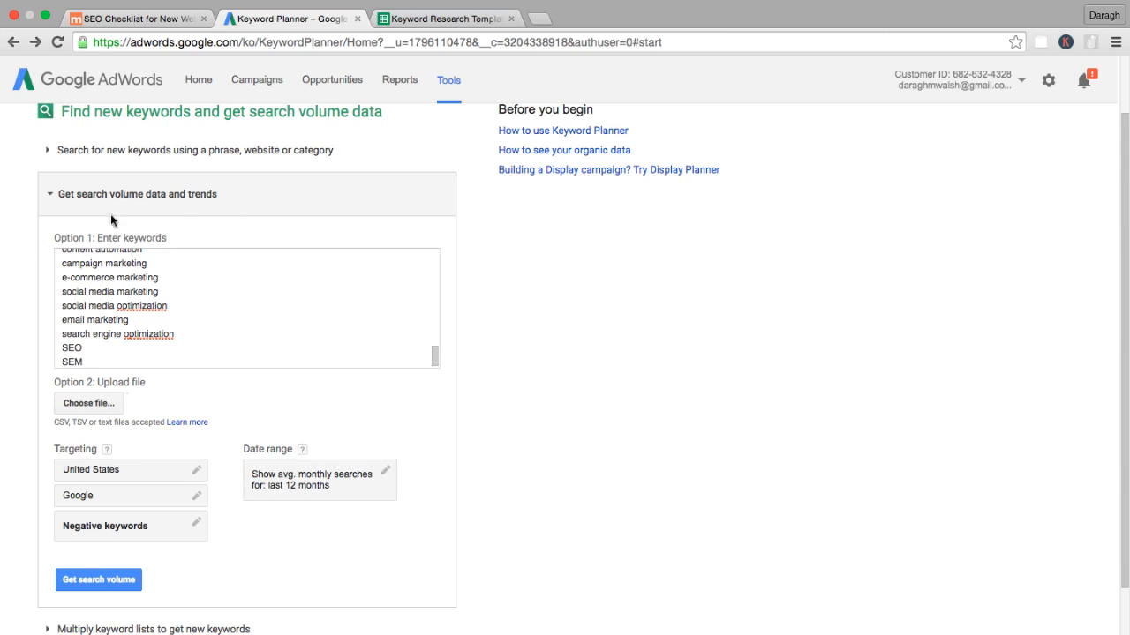
{"action": "left_click", "coordinate": [141, 476]}
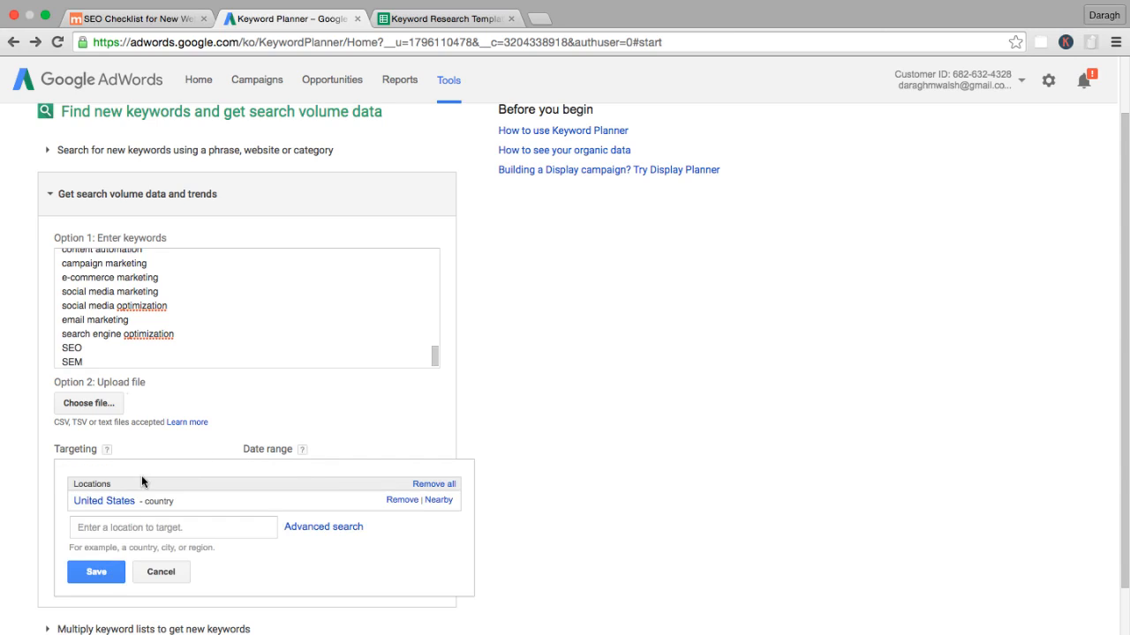
{"action": "left_click", "coordinate": [401, 500]}
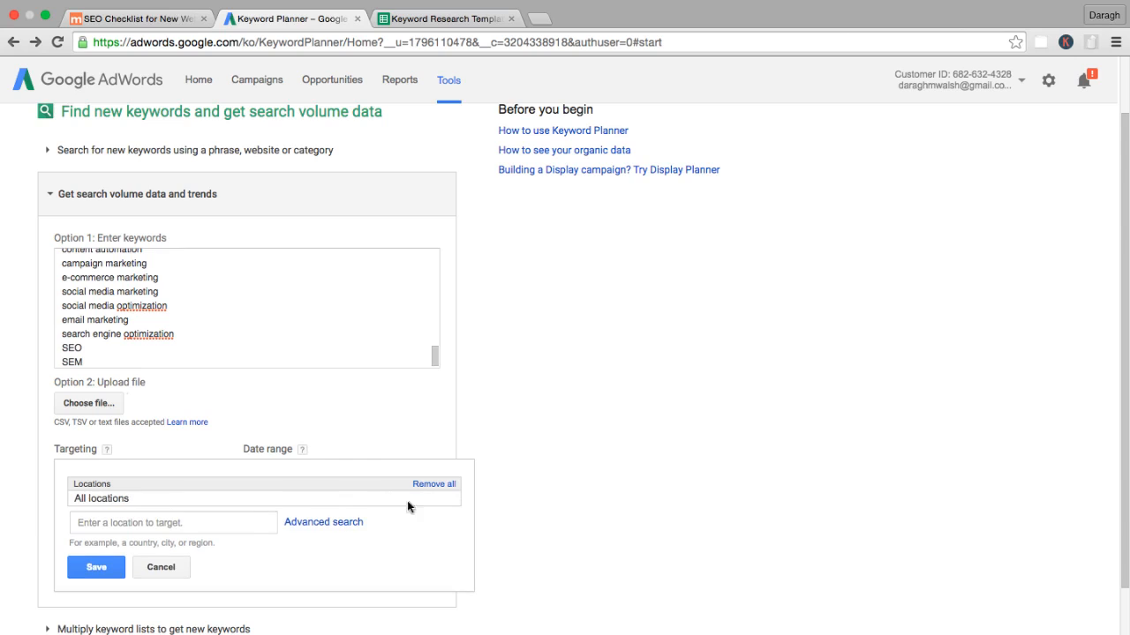
{"action": "left_click", "coordinate": [170, 568]}
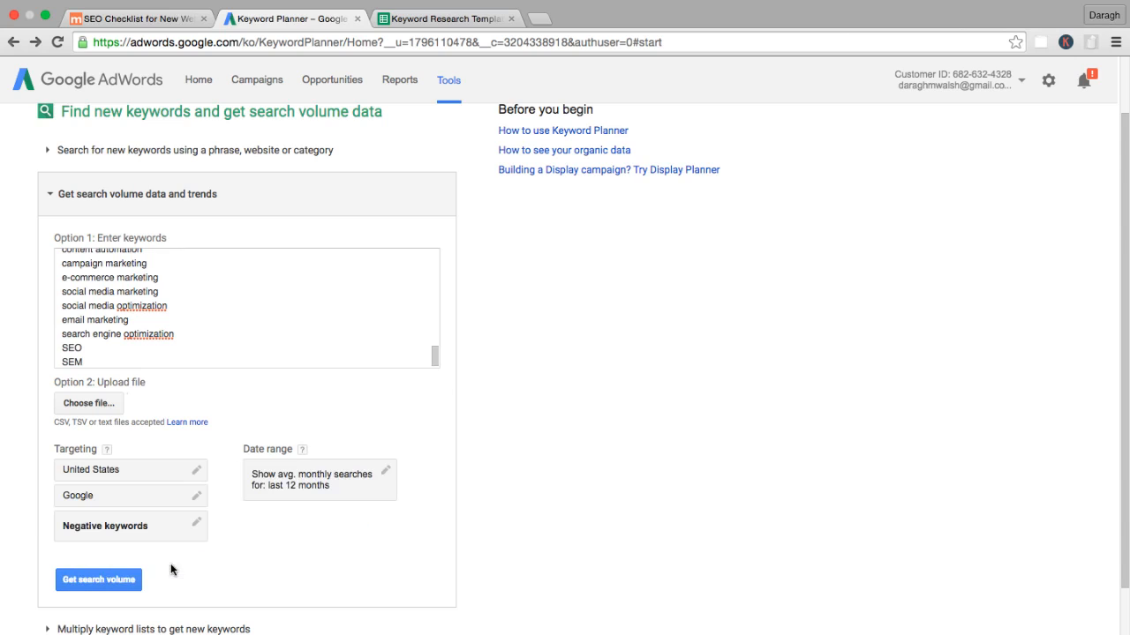
Remove United States to target all locations again, and get the search volume for the keyword list.
{"action": "left_click", "coordinate": [164, 475]}
{"action": "left_click", "coordinate": [399, 501]}
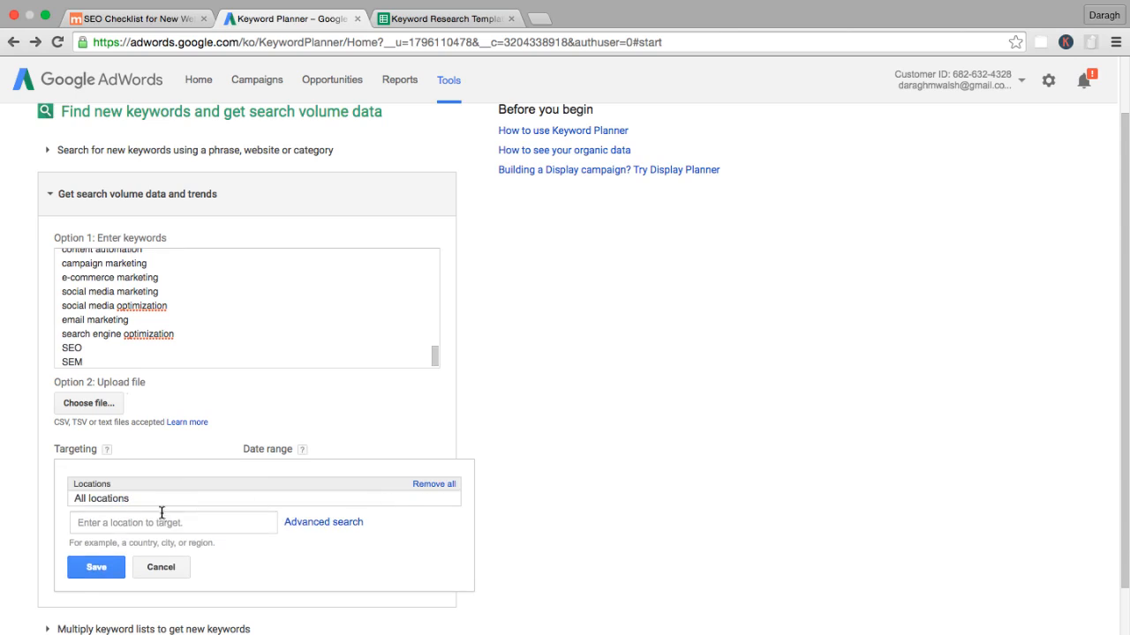
{"action": "left_click", "coordinate": [89, 572]}
{"action": "left_click", "coordinate": [89, 572]}
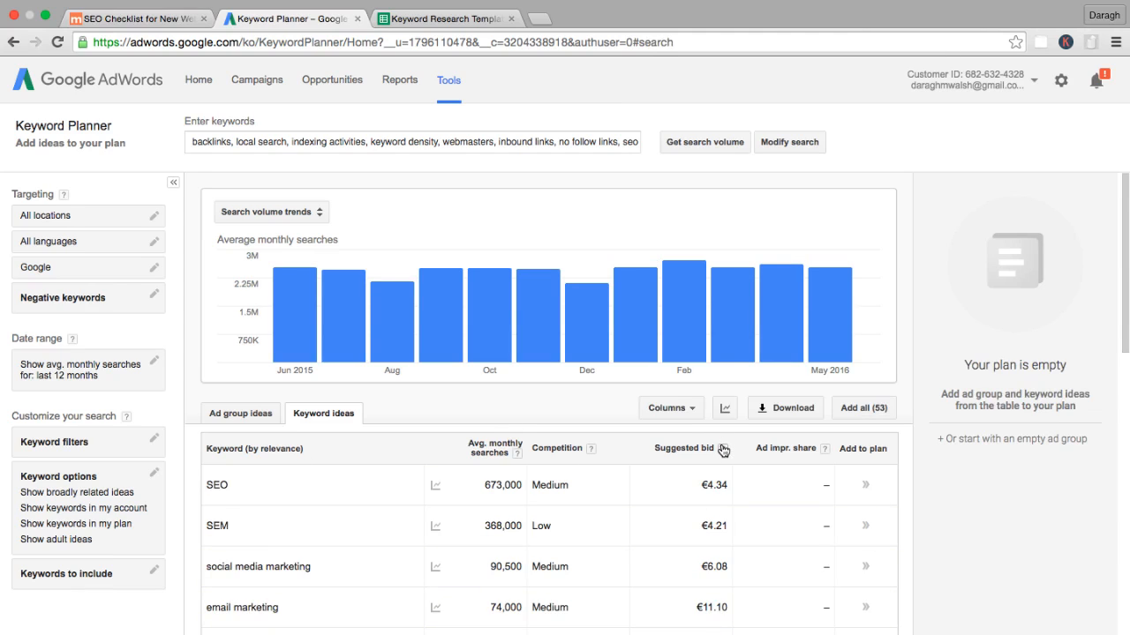
Sort the keyword ideas by highest average monthly searches and examine each keyword's search volume, competition and suggested bid.
{"action": "mouse_move", "coordinate": [722, 449]}
{"action": "left_click", "coordinate": [486, 449]}
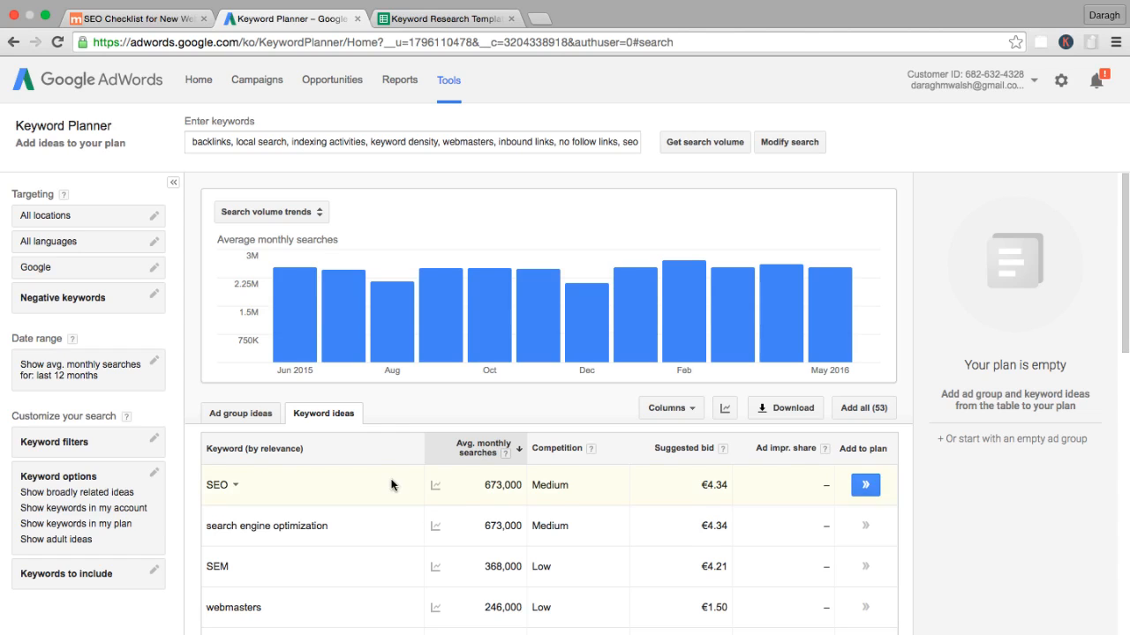
{"action": "scroll", "coordinate": [391, 484], "scroll_direction": "down", "scroll_amount": 3}
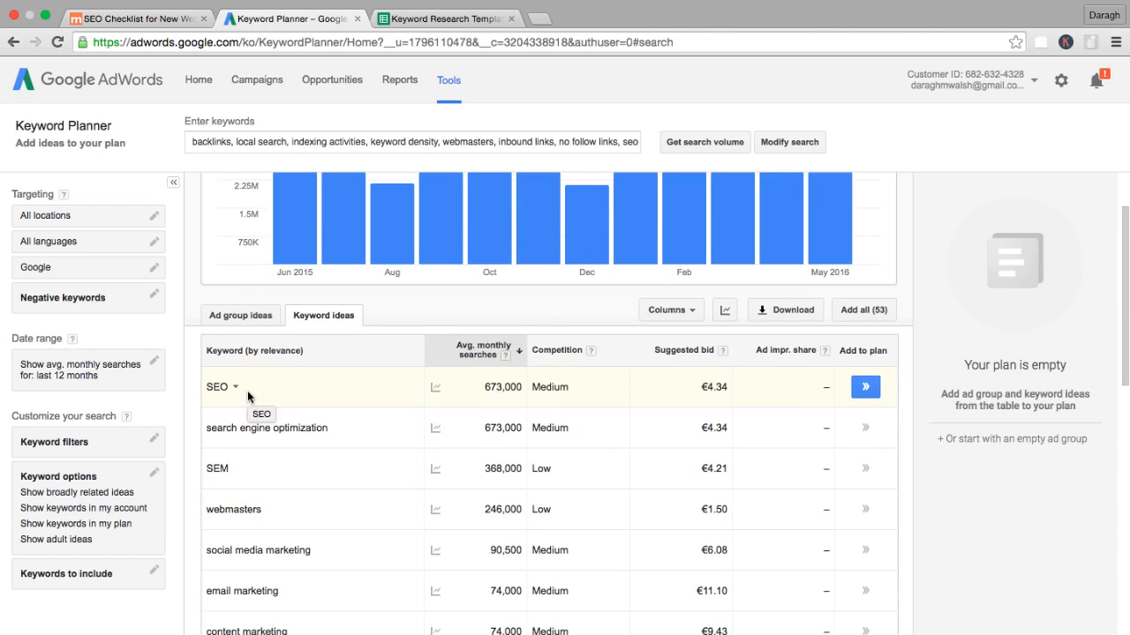
{"action": "scroll", "coordinate": [247, 392], "scroll_direction": "down", "scroll_amount": 1}
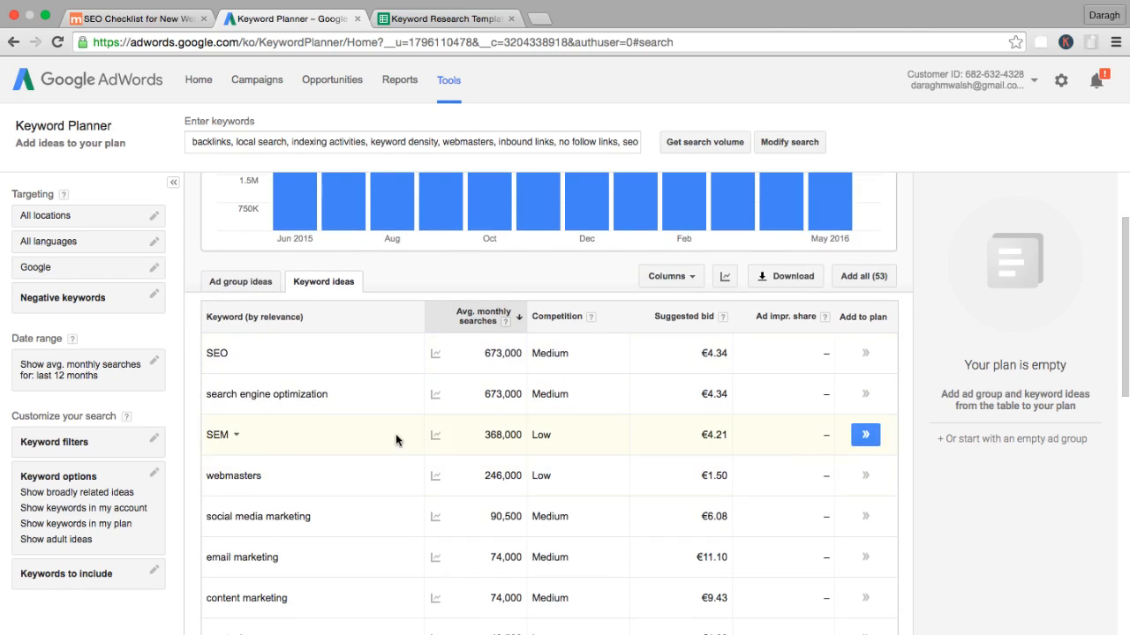
{"action": "scroll", "coordinate": [265, 463], "scroll_direction": "down", "scroll_amount": 1}
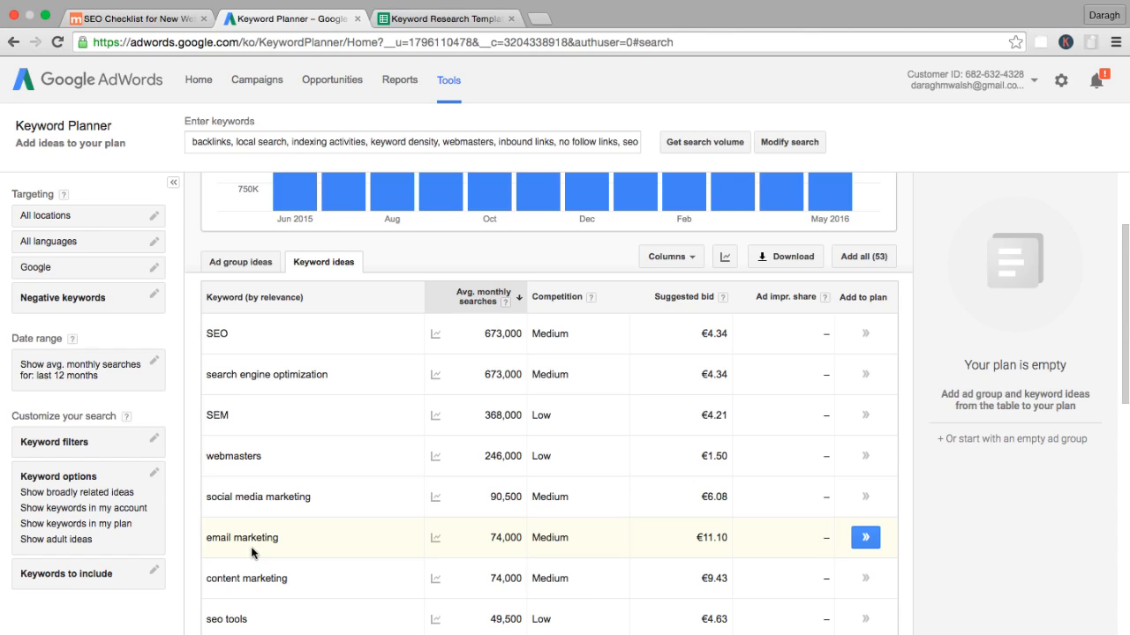
{"action": "scroll", "coordinate": [394, 359], "scroll_direction": "down", "scroll_amount": 3}
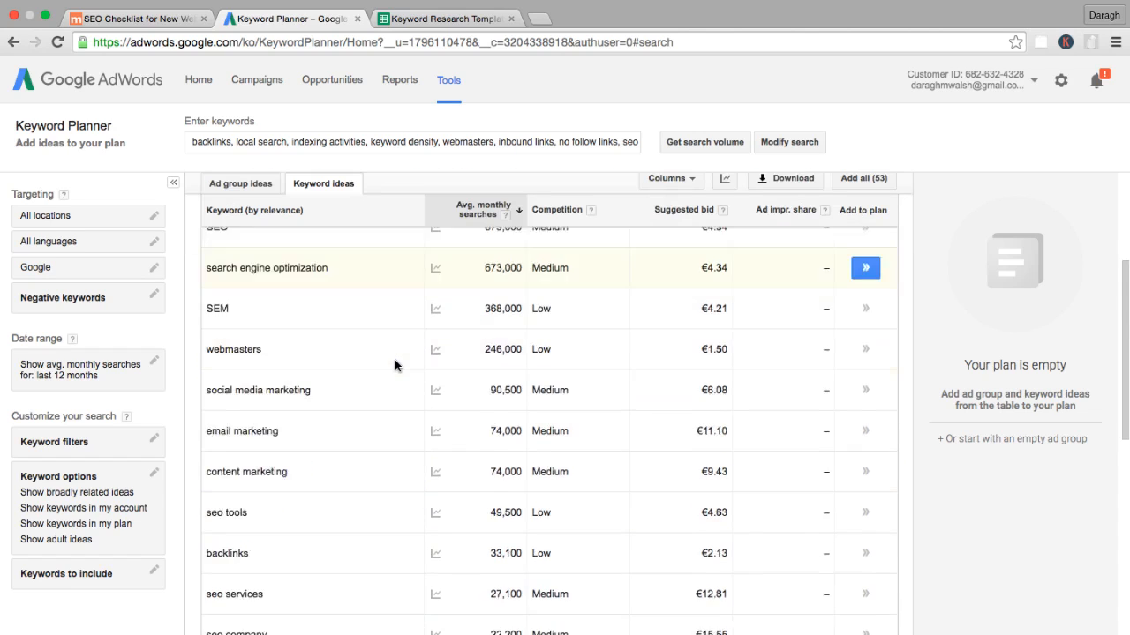
{"action": "scroll", "coordinate": [394, 360], "scroll_direction": "down", "scroll_amount": 4}
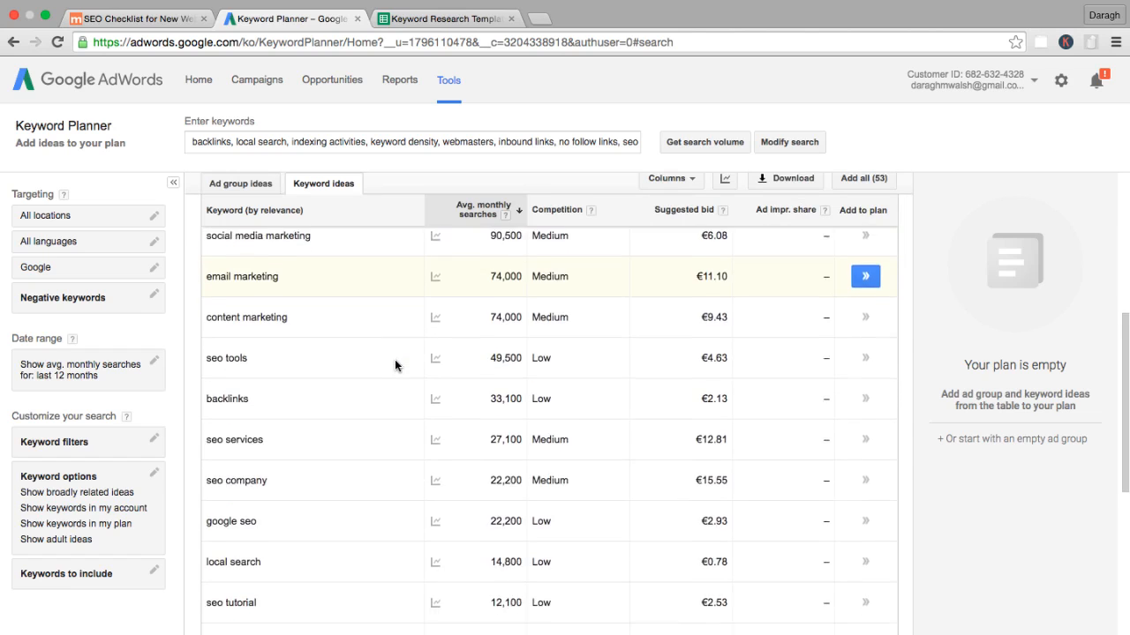
{"action": "scroll", "coordinate": [395, 359], "scroll_direction": "down", "scroll_amount": 2}
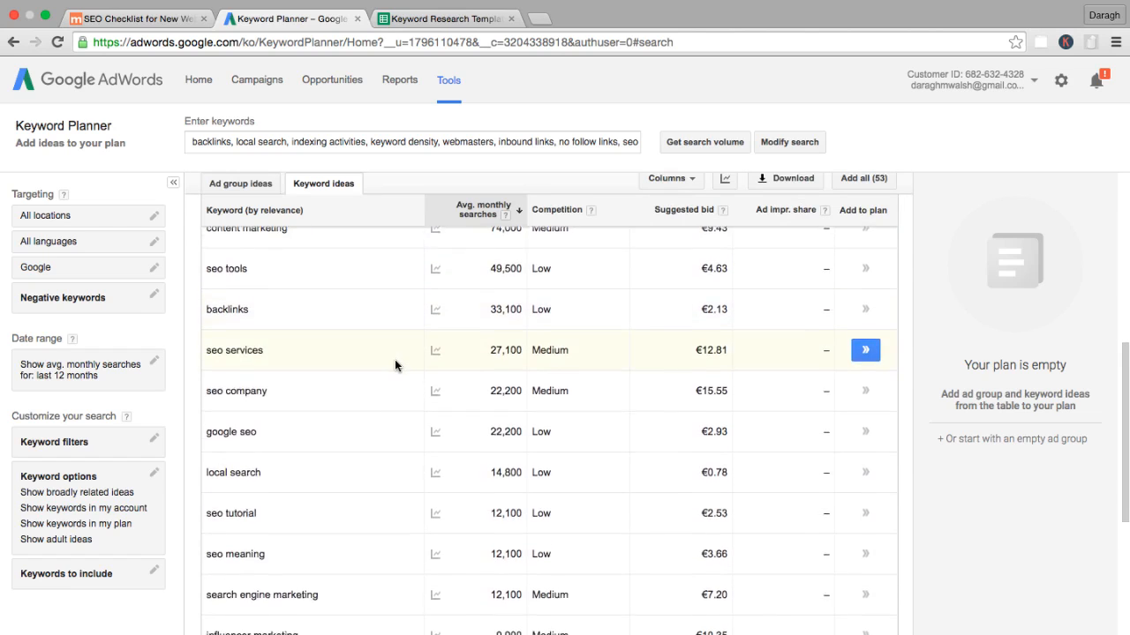
{"action": "scroll", "coordinate": [395, 359], "scroll_direction": "down", "scroll_amount": 5}
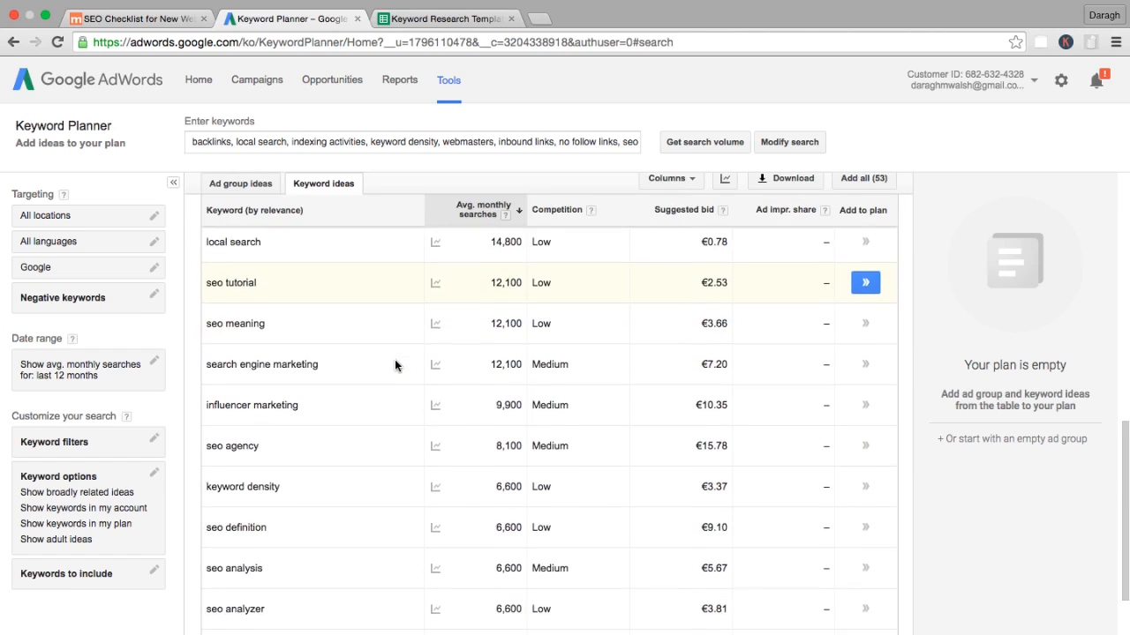
{"action": "scroll", "coordinate": [395, 360], "scroll_direction": "down", "scroll_amount": 1}
{"action": "scroll", "coordinate": [394, 359], "scroll_direction": "down", "scroll_amount": 3}
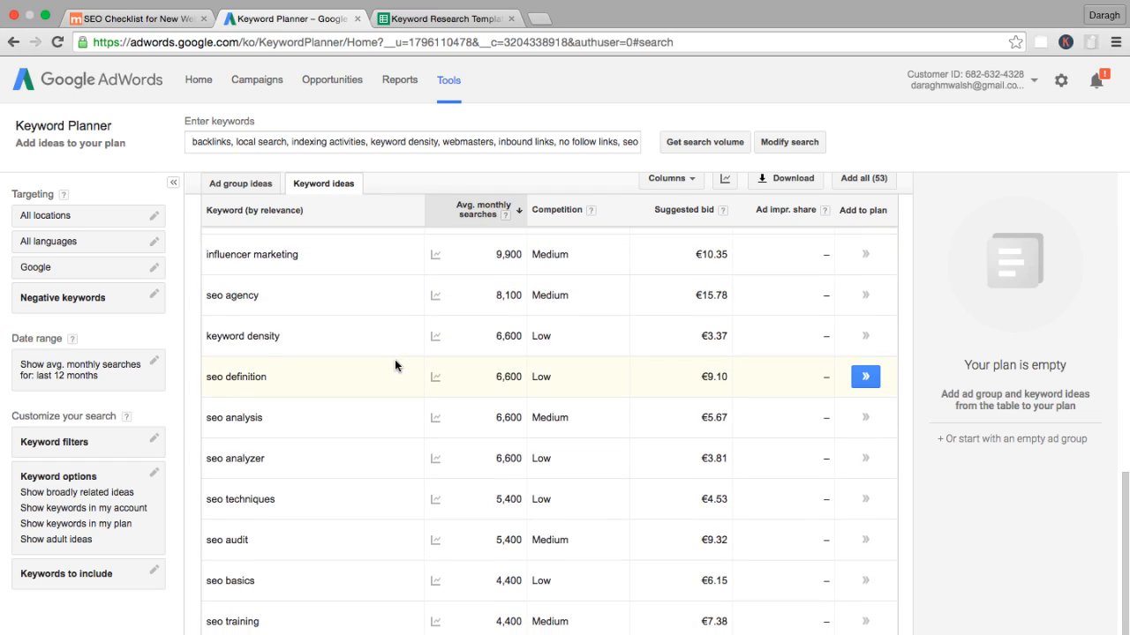
{"action": "scroll", "coordinate": [395, 365], "scroll_direction": "down", "scroll_amount": 1}
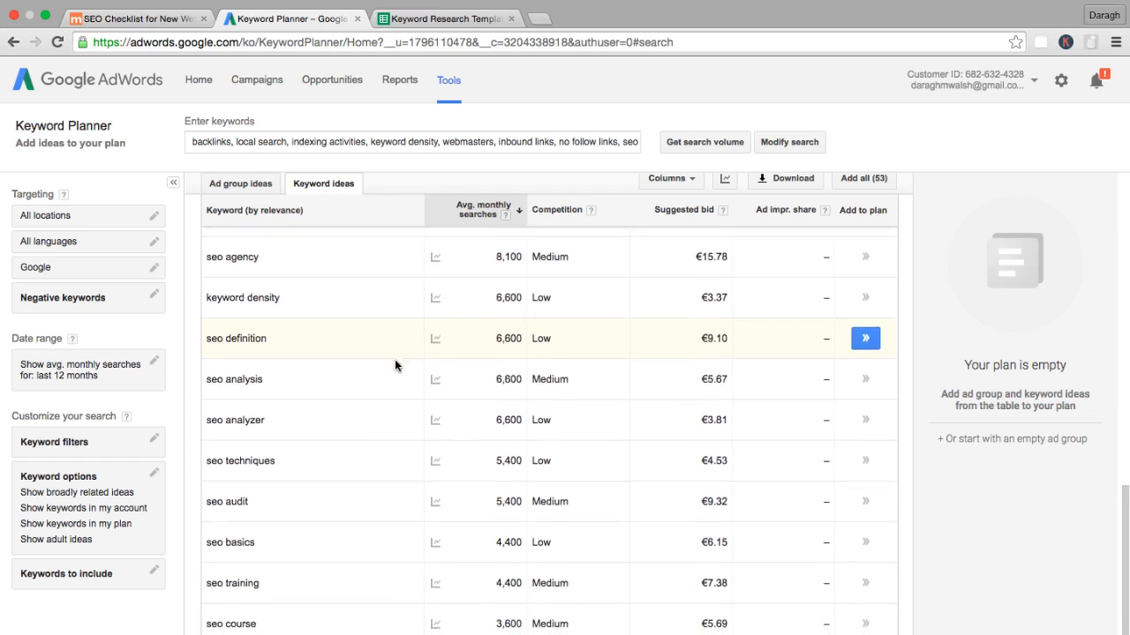
Show 100 rows per page in the keyword ideas table so the full keyword list is displayed.
{"action": "scroll", "coordinate": [395, 364], "scroll_direction": "down", "scroll_amount": 1}
{"action": "scroll", "coordinate": [395, 365], "scroll_direction": "down", "scroll_amount": 1}
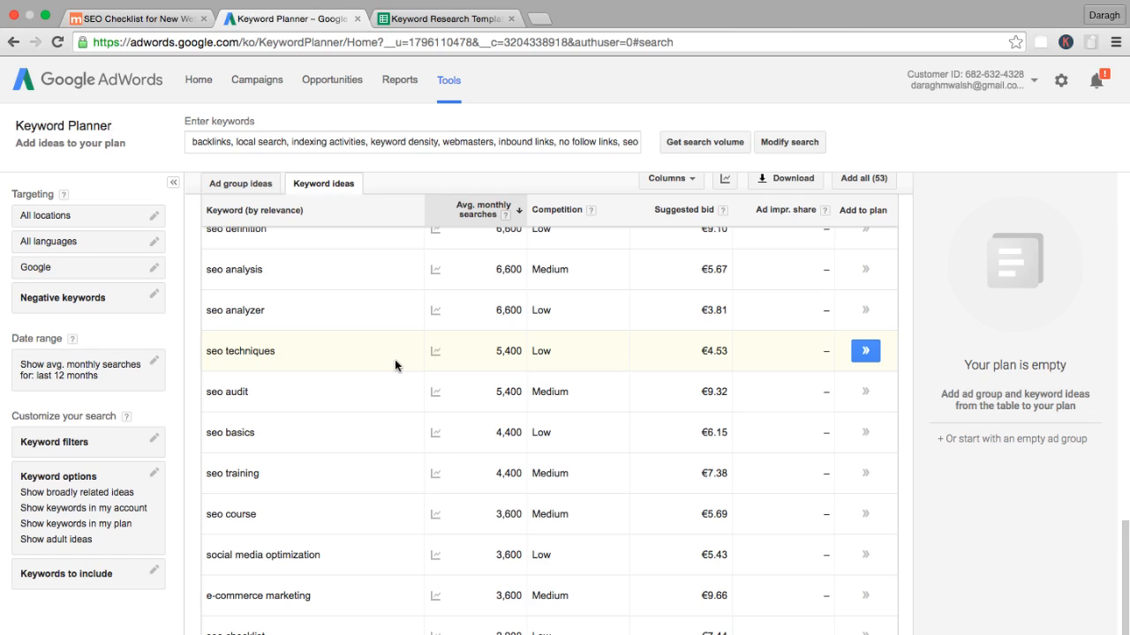
{"action": "scroll", "coordinate": [394, 359], "scroll_direction": "down", "scroll_amount": 1}
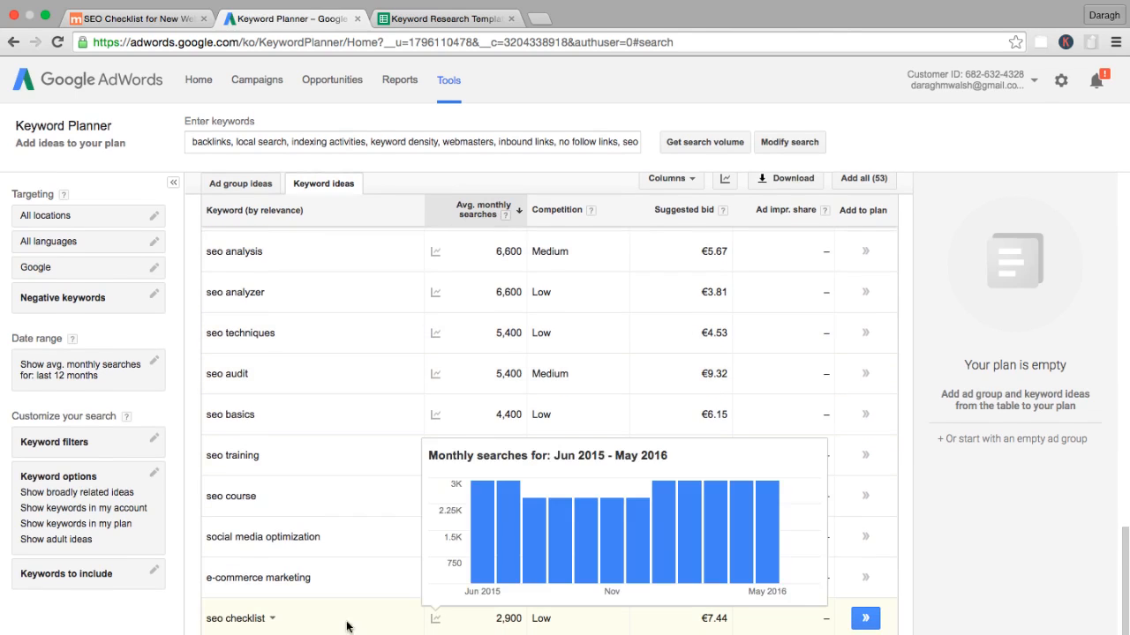
{"action": "left_click", "coordinate": [694, 634]}
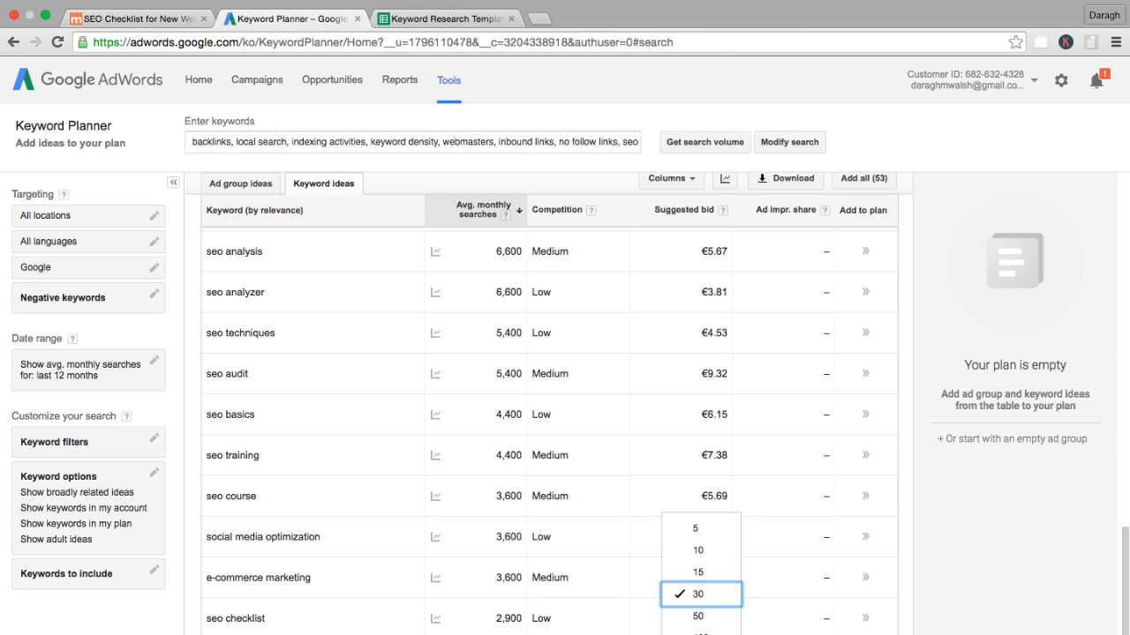
{"action": "left_click", "coordinate": [692, 633]}
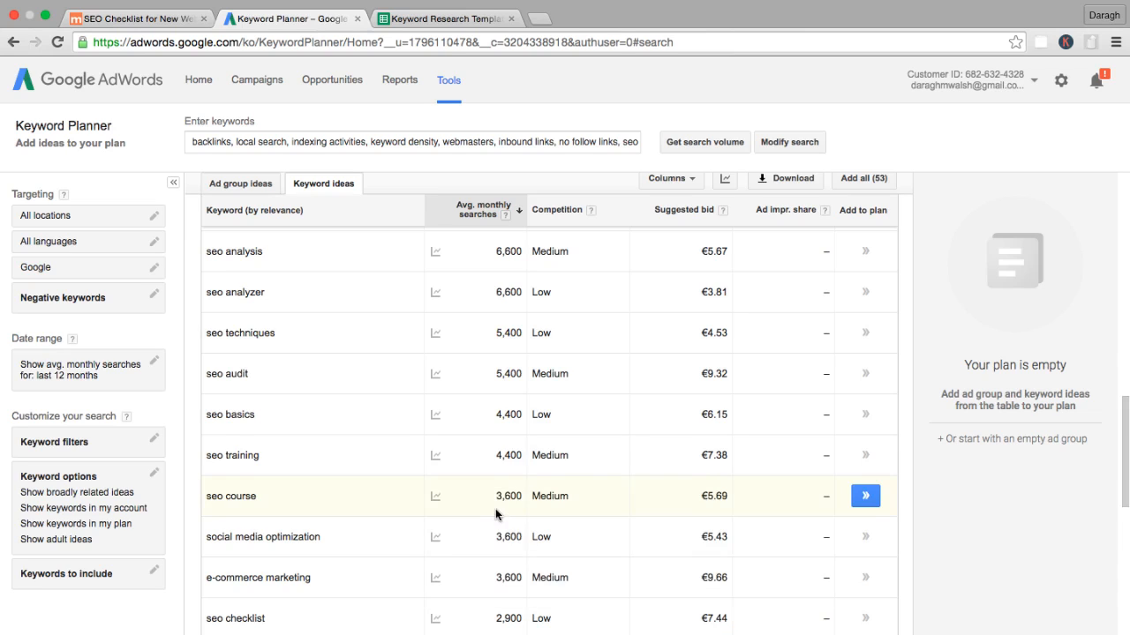
Examine the search volumes and suggested bids of the lower-volume keywords, including "seo checklist" and "seo audit checklist".
{"action": "scroll", "coordinate": [496, 508], "scroll_direction": "down", "scroll_amount": 3}
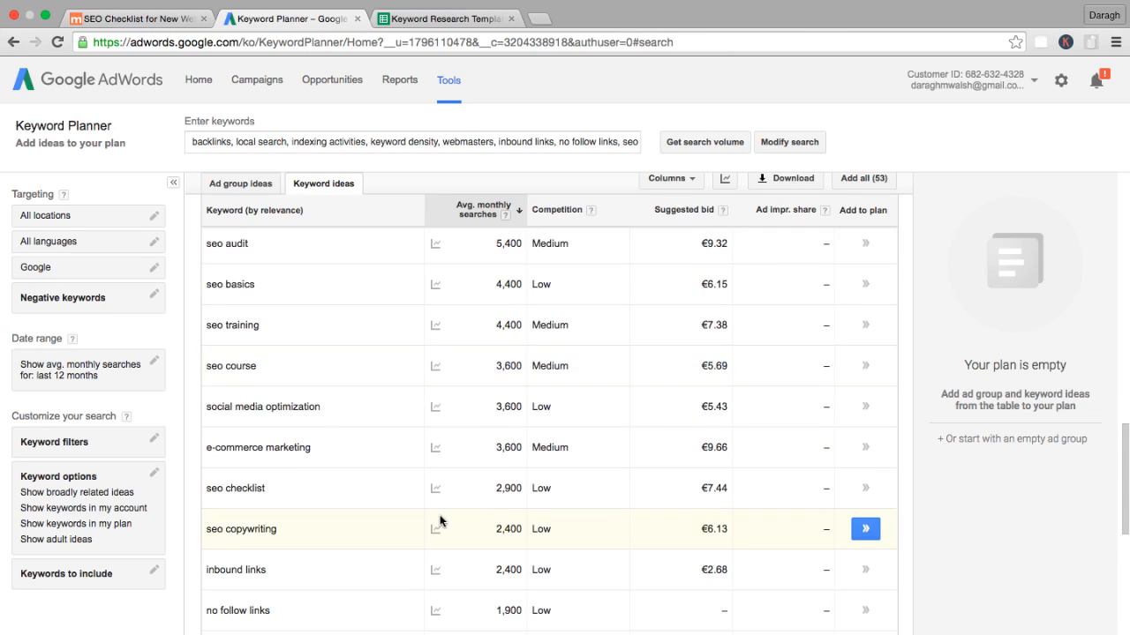
{"action": "double_click", "coordinate": [512, 487]}
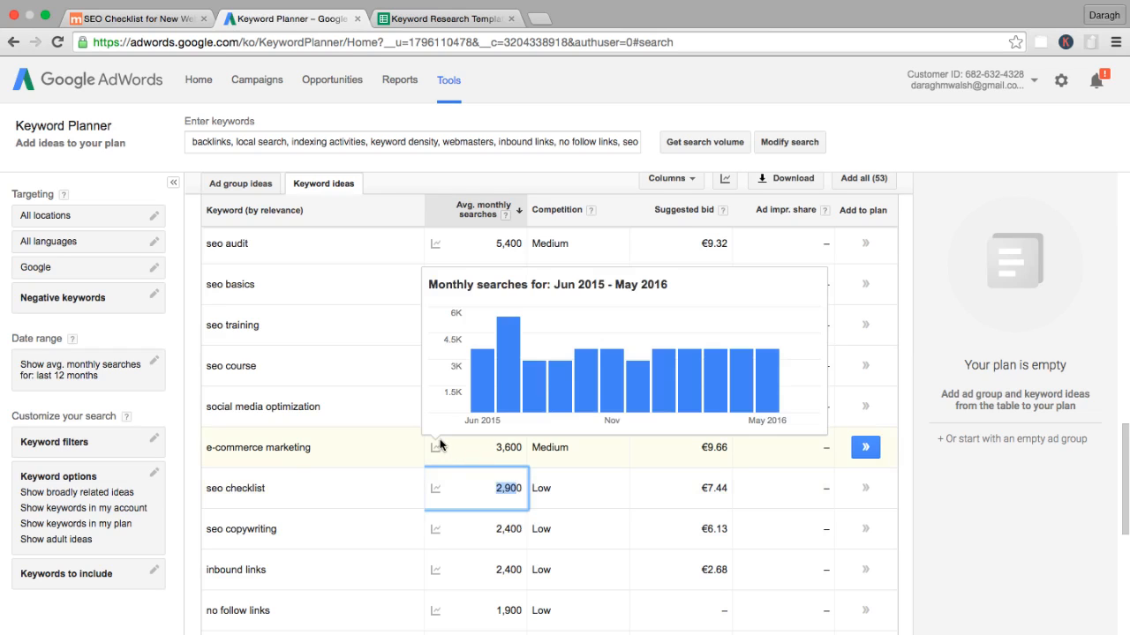
{"action": "left_click", "coordinate": [131, 624]}
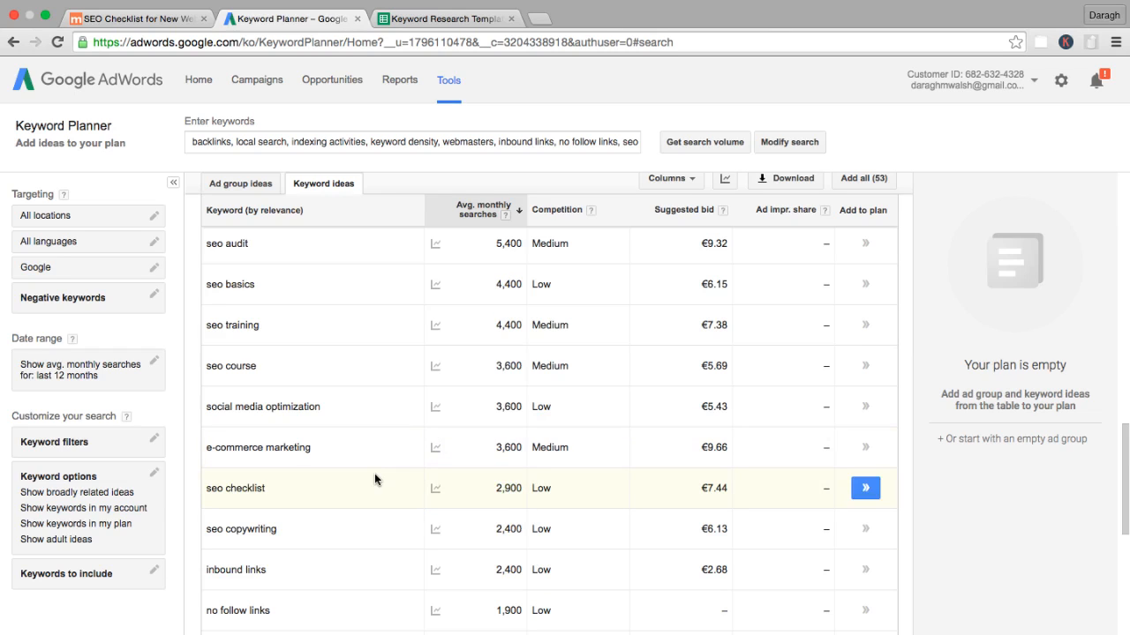
{"action": "scroll", "coordinate": [375, 475], "scroll_direction": "down", "scroll_amount": 3}
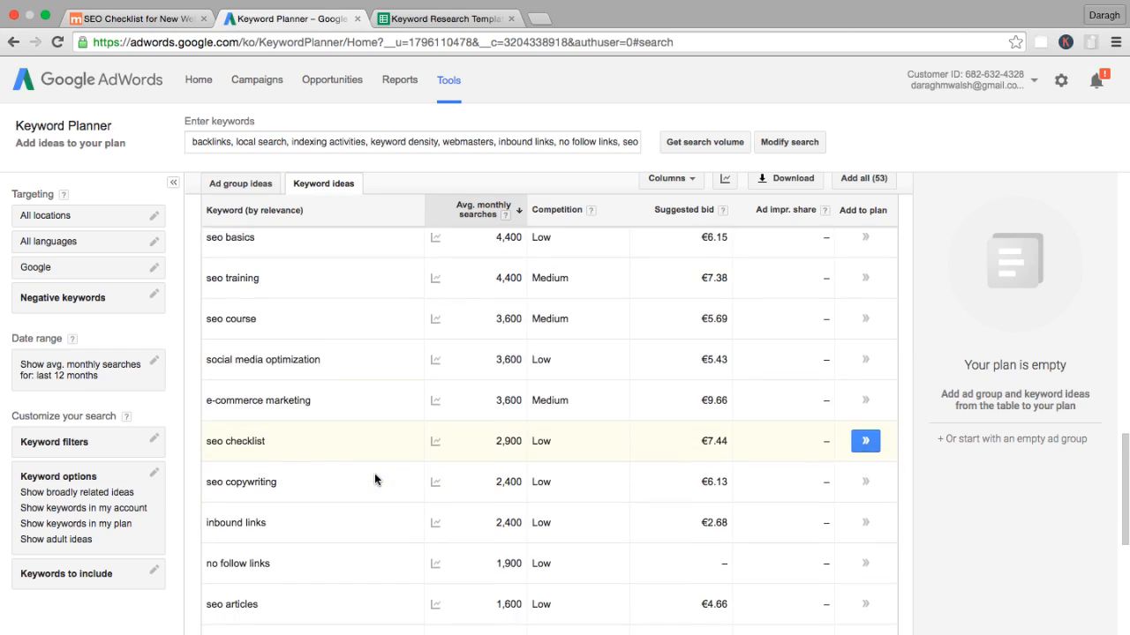
{"action": "scroll", "coordinate": [374, 480], "scroll_direction": "down", "scroll_amount": 2}
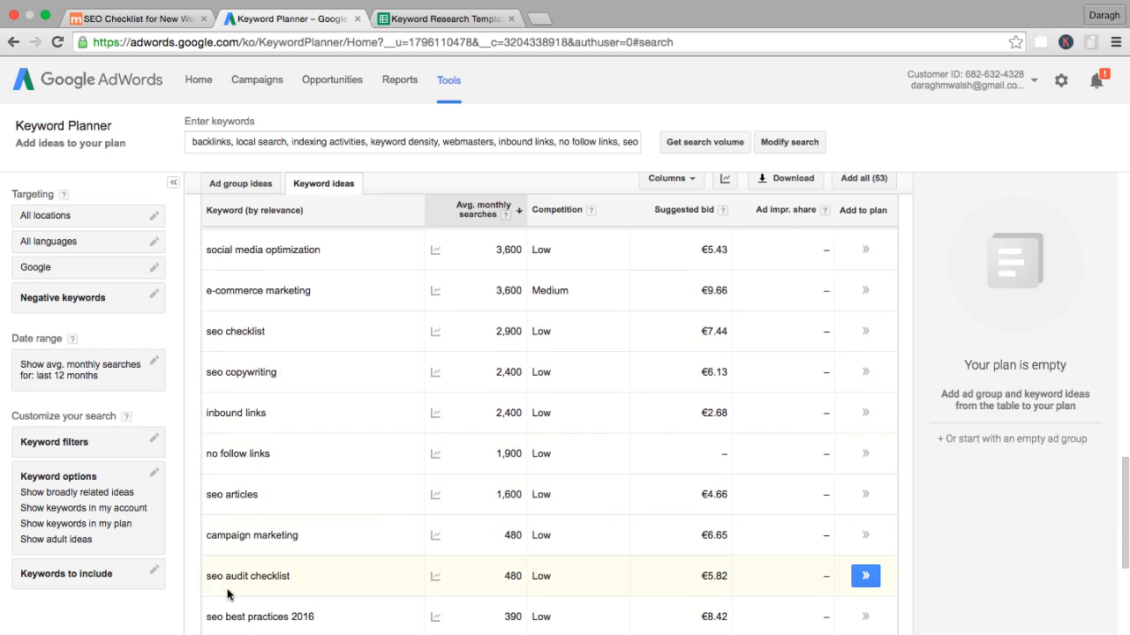
{"action": "double_click", "coordinate": [512, 575]}
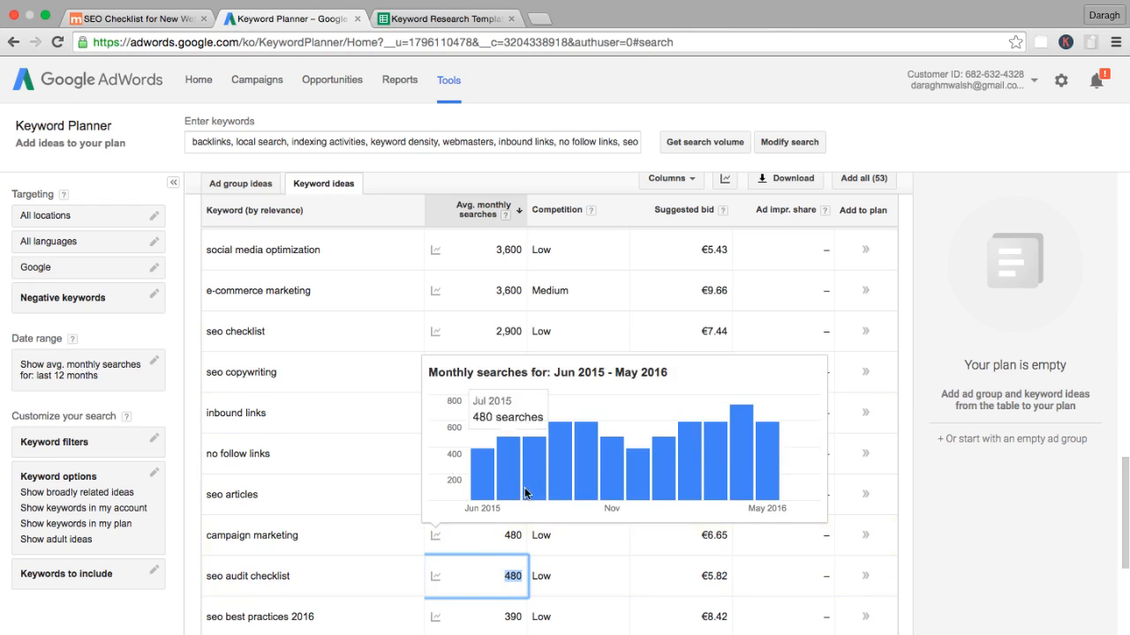
{"action": "left_click", "coordinate": [699, 579]}
{"action": "left_click_drag", "start_coordinate": [699, 579], "coordinate": [729, 575]}
{"action": "left_click", "coordinate": [975, 572]}
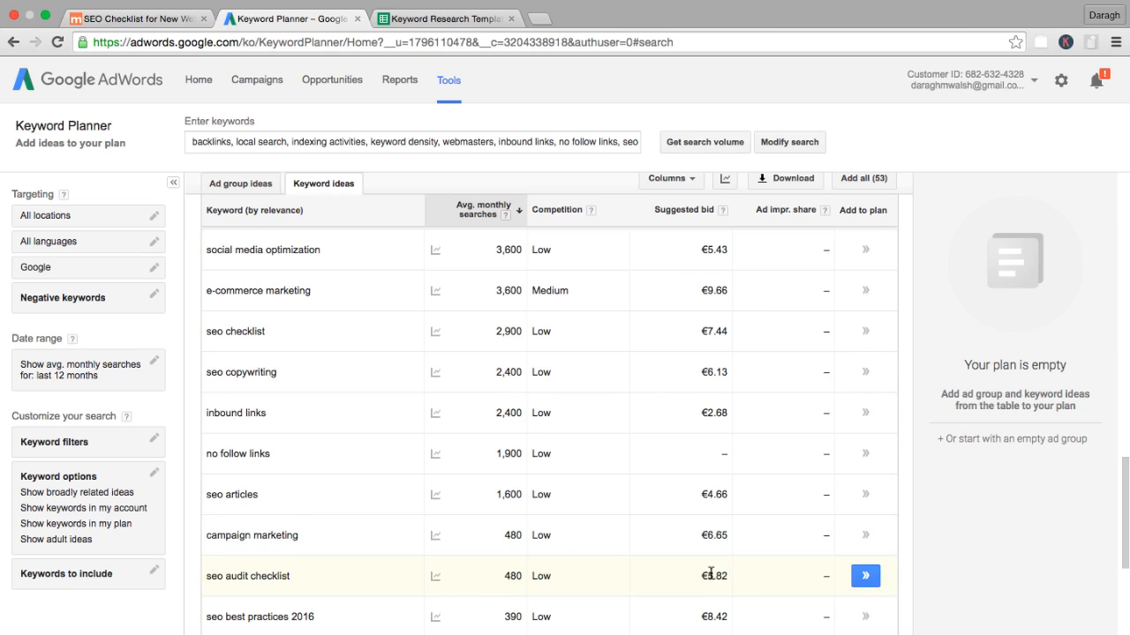
Sort the keyword ideas by suggested bid from highest to lowest, and reverse the order to view the cheapest keywords.
{"action": "scroll", "coordinate": [702, 575], "scroll_direction": "up", "scroll_amount": 5}
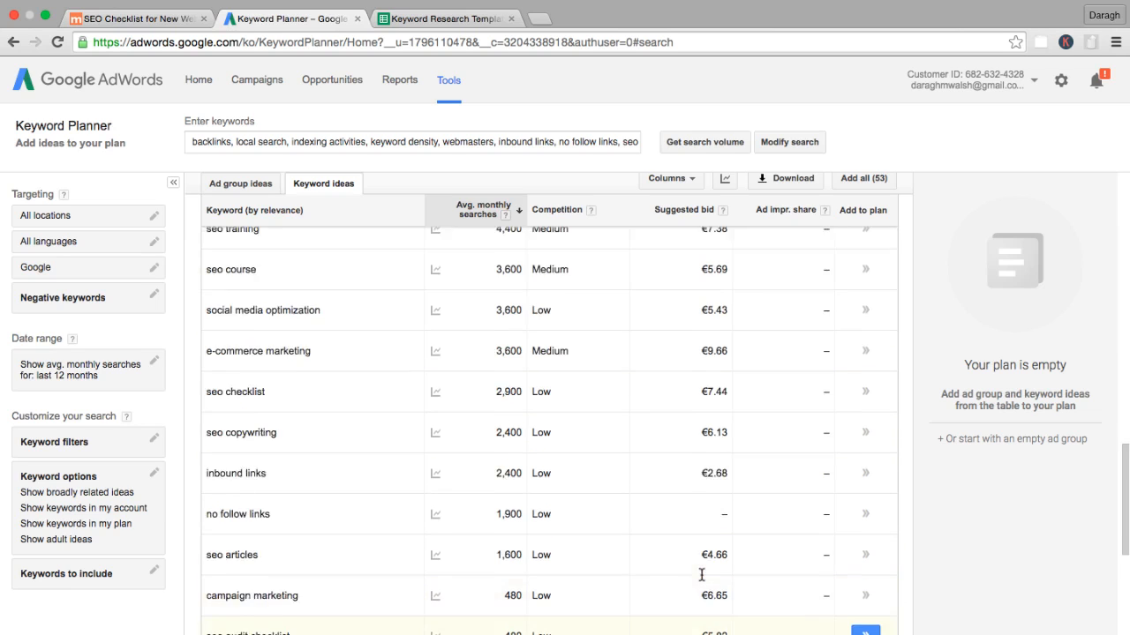
{"action": "left_click", "coordinate": [684, 214]}
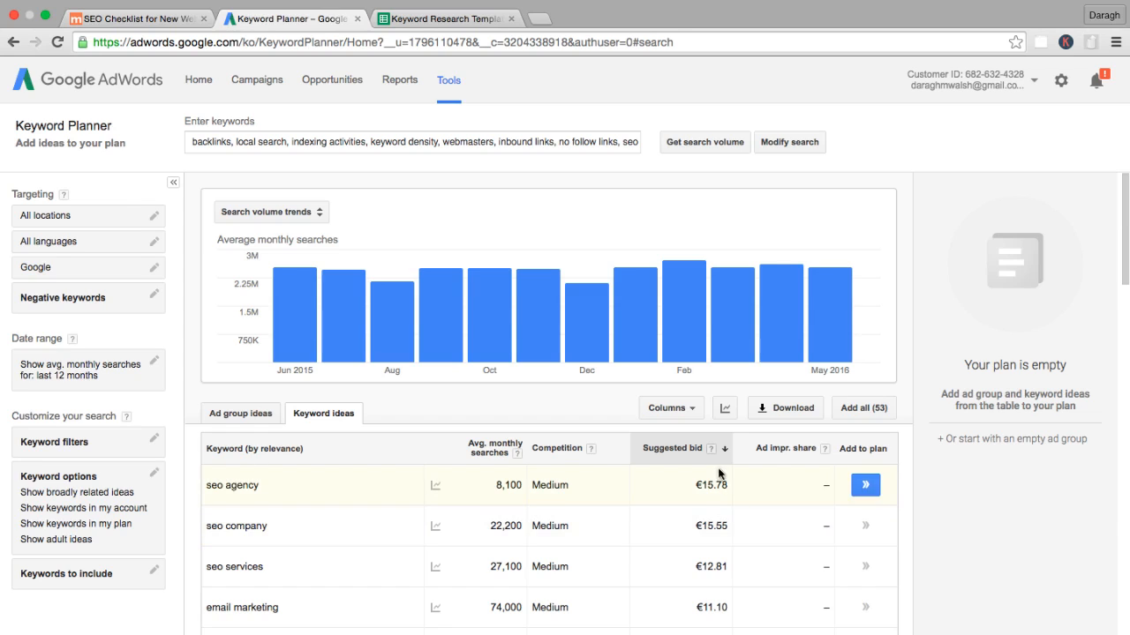
{"action": "left_click", "coordinate": [677, 452]}
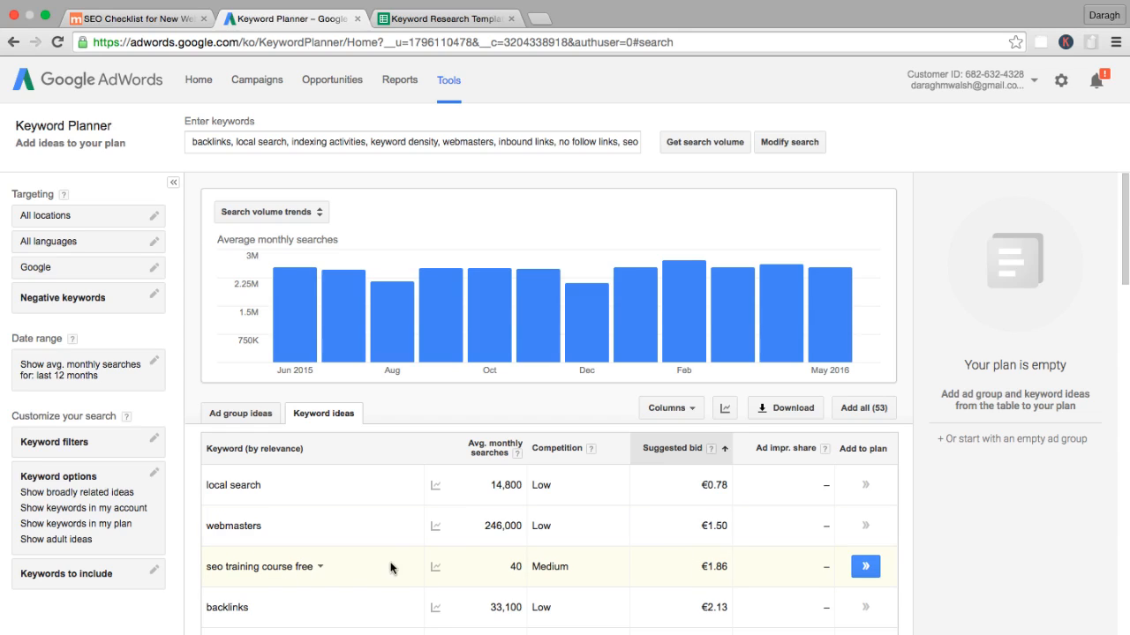
{"action": "scroll", "coordinate": [679, 570], "scroll_direction": "down", "scroll_amount": 2}
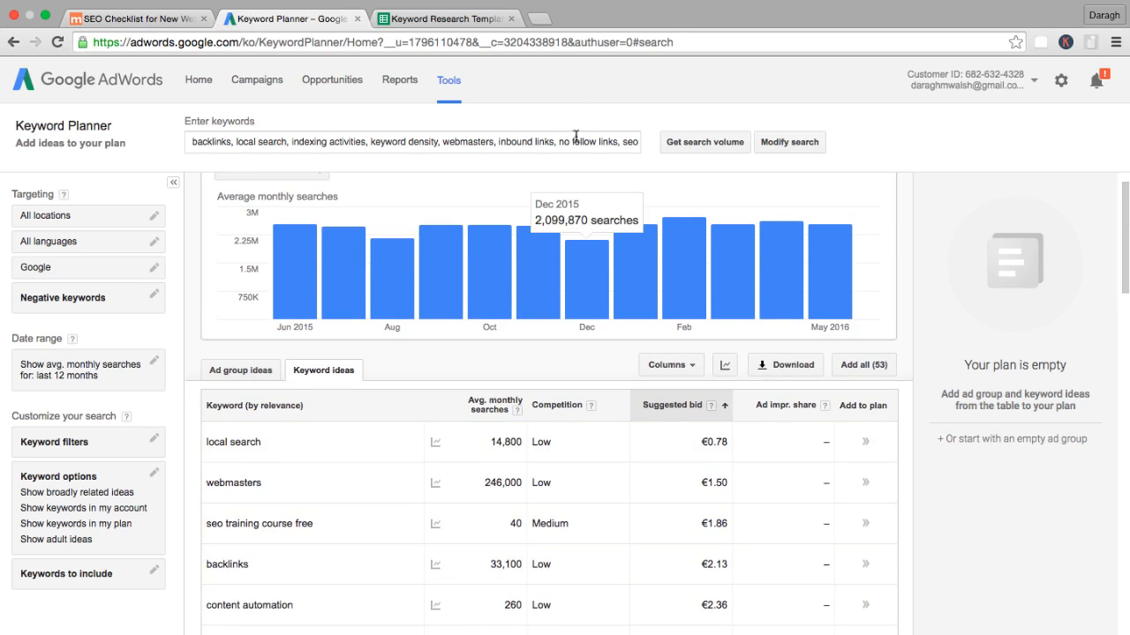
Search Google for "local search" in a new browser tab and look over the ads and results.
{"action": "left_click", "coordinate": [541, 19]}
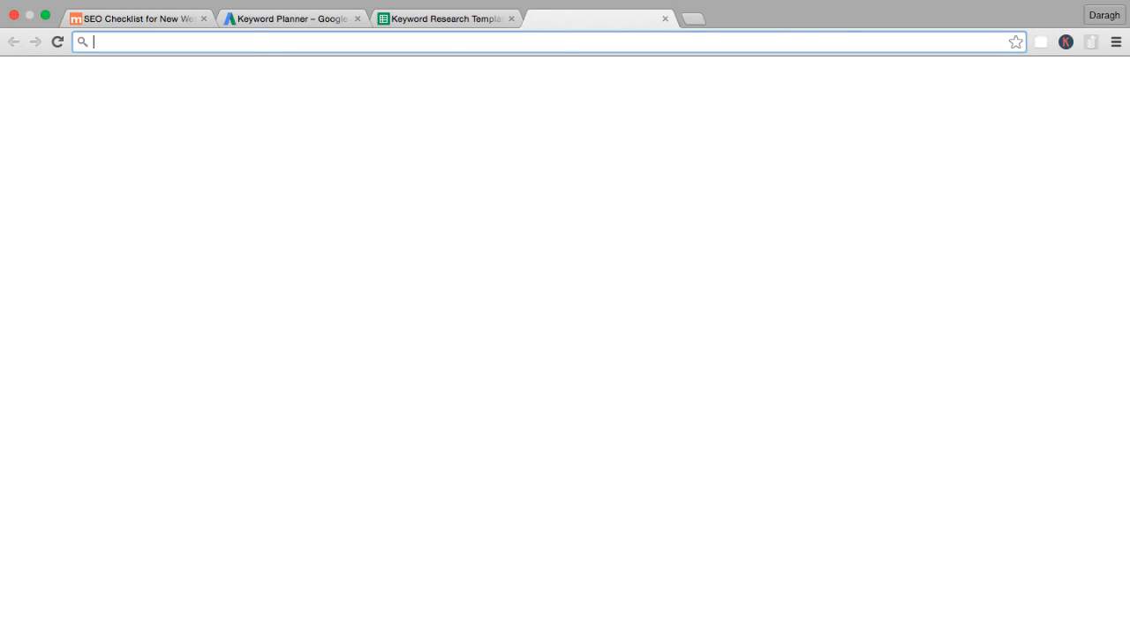
{"action": "type", "text": "local search"}
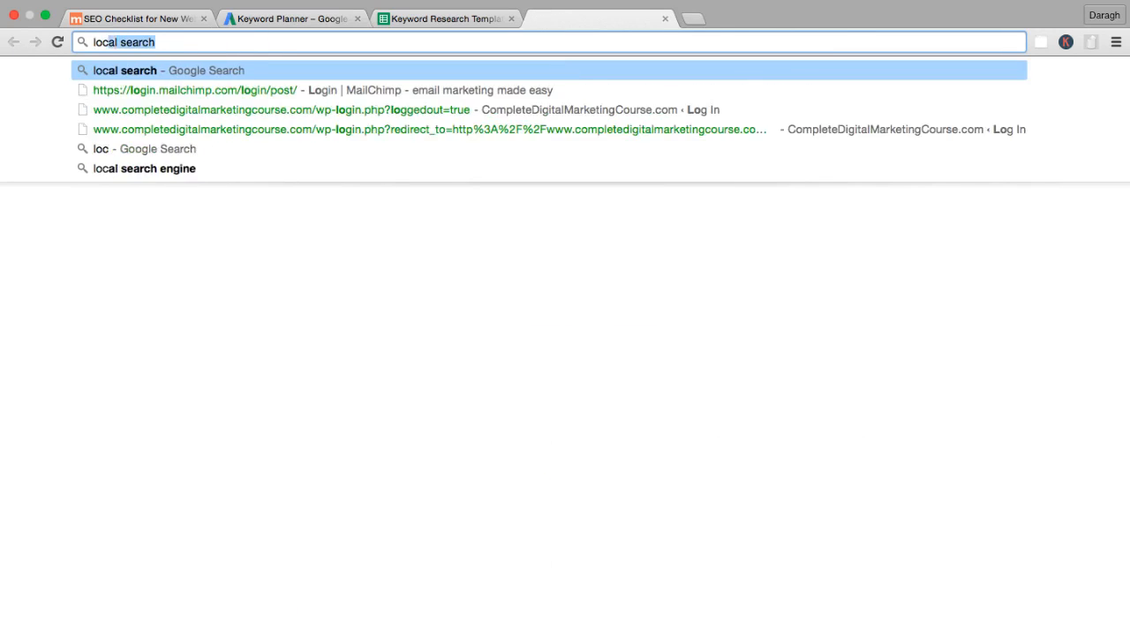
{"action": "key", "text": "Return"}
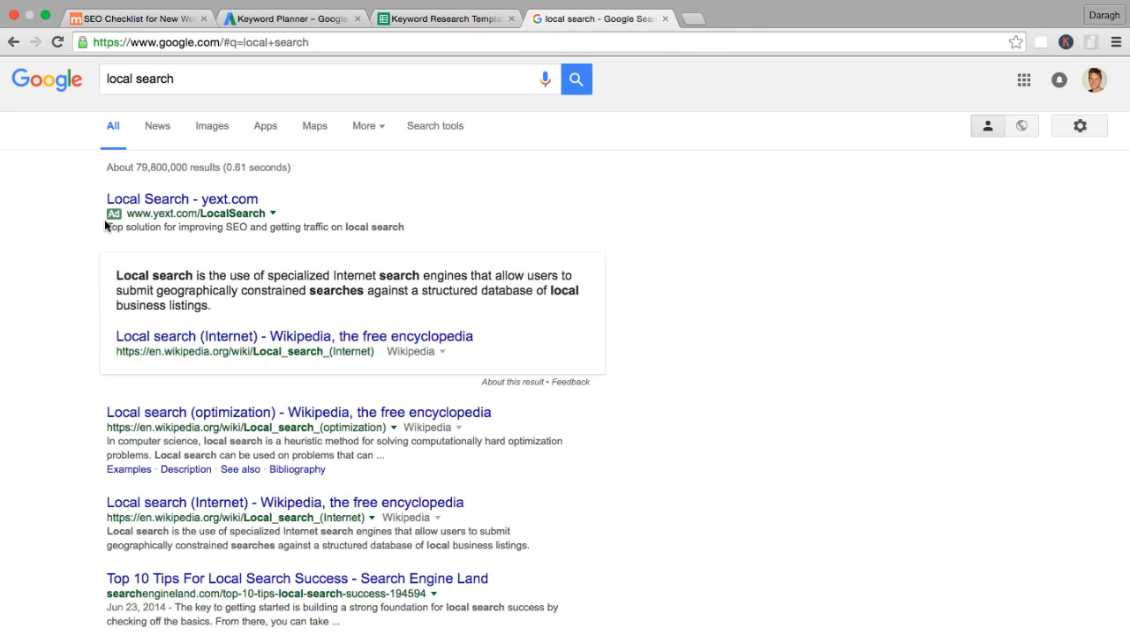
{"action": "scroll", "coordinate": [128, 274], "scroll_direction": "down", "scroll_amount": 1}
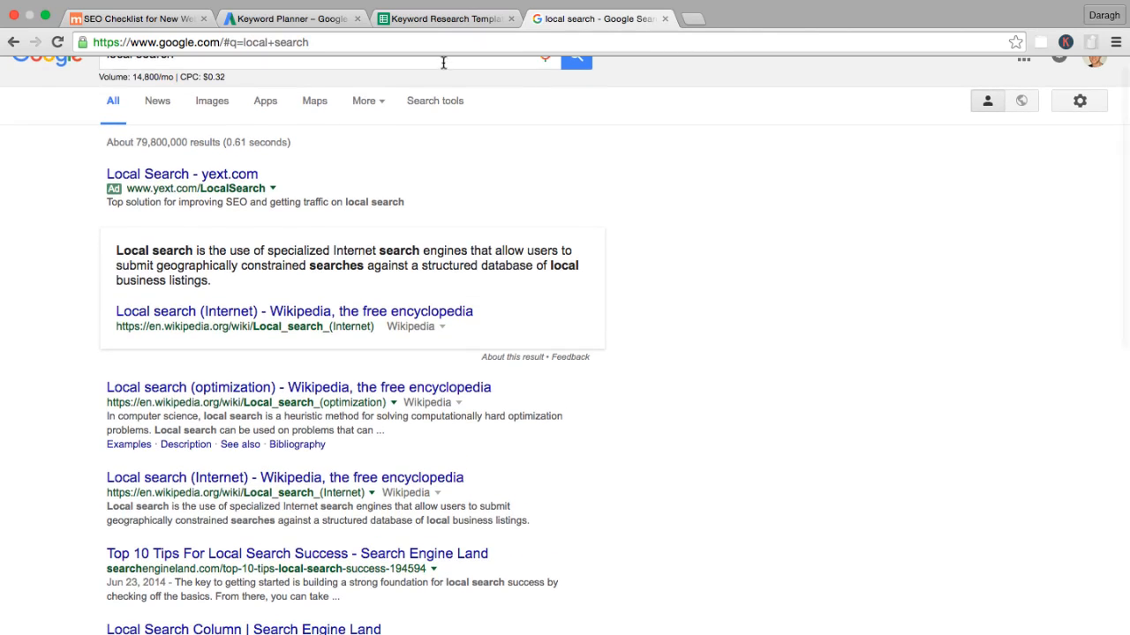
Place the "local search" results tab directly after the Keyword Planner tab and review the search results further.
{"action": "left_click", "coordinate": [437, 18]}
{"action": "left_click_drag", "start_coordinate": [590, 18], "coordinate": [441, 18]}
{"action": "left_click", "coordinate": [327, 18]}
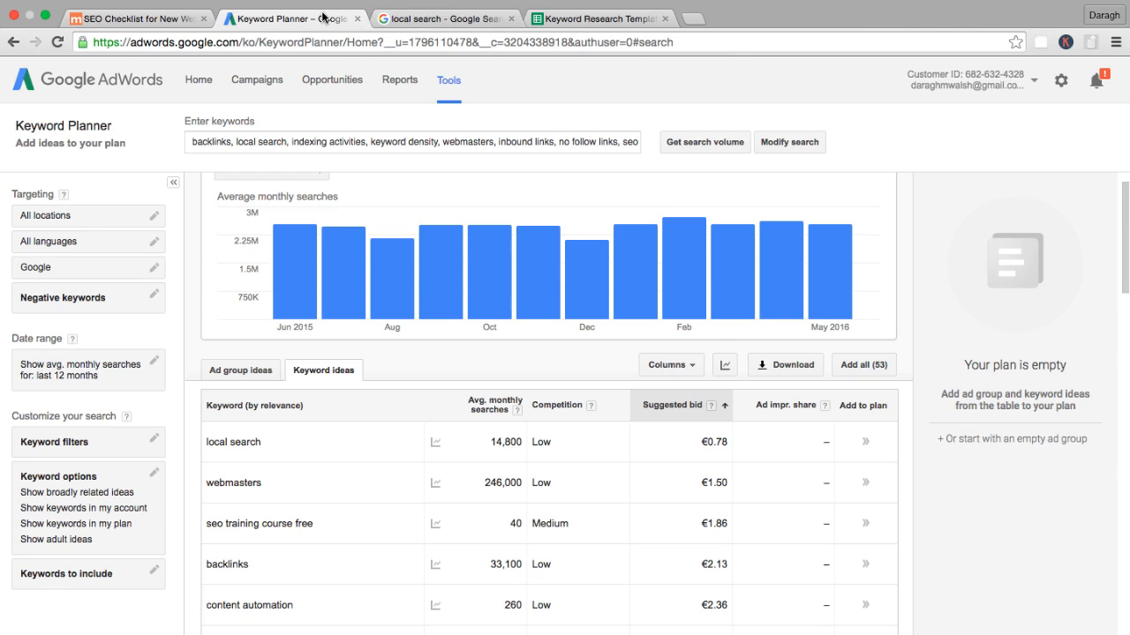
{"action": "left_click", "coordinate": [471, 18]}
{"action": "scroll", "coordinate": [312, 305], "scroll_direction": "down", "scroll_amount": 3}
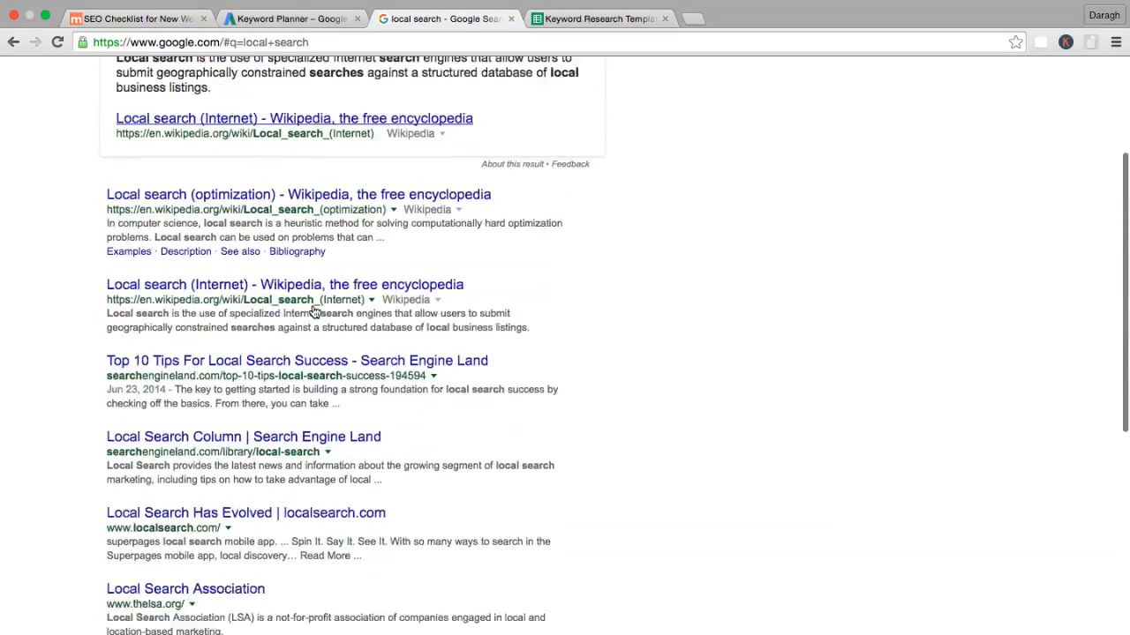
Return to Keyword Planner and sort the keyword ideas by highest suggested bid.
{"action": "left_click", "coordinate": [300, 19]}
{"action": "mouse_move", "coordinate": [590, 237]}
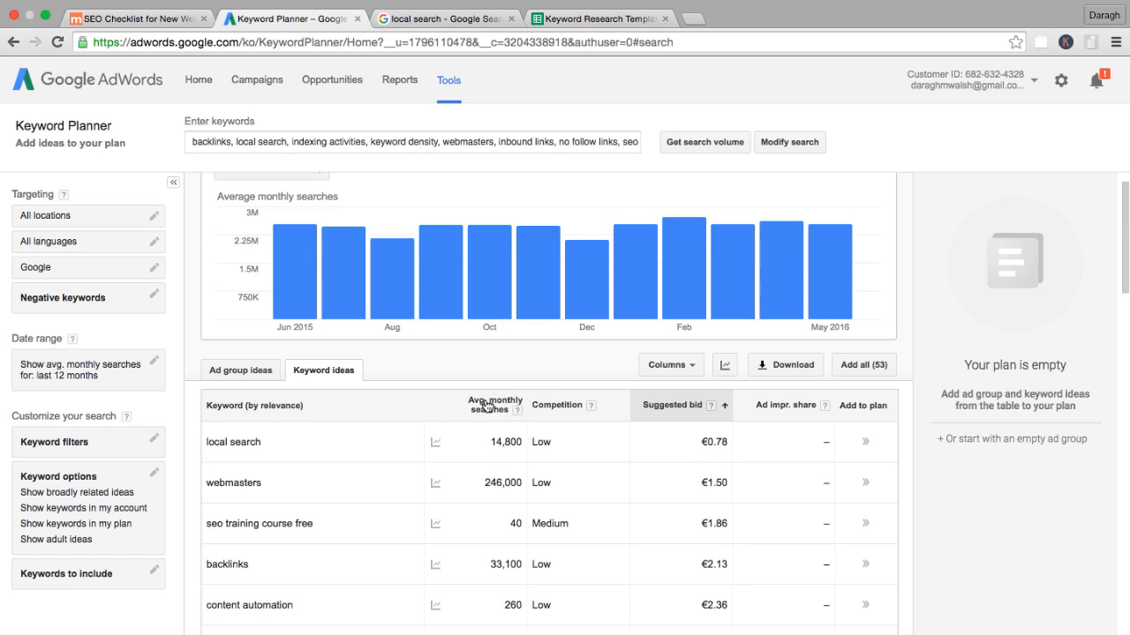
{"action": "left_click", "coordinate": [686, 404]}
{"action": "scroll", "coordinate": [724, 353], "scroll_direction": "up", "scroll_amount": 1}
Review the "Narrow Down Your Keyword List" item in the SEO checklist and open the Keywords Everywhere bulk keyword entry page.
{"action": "mouse_move", "coordinate": [154, 27]}
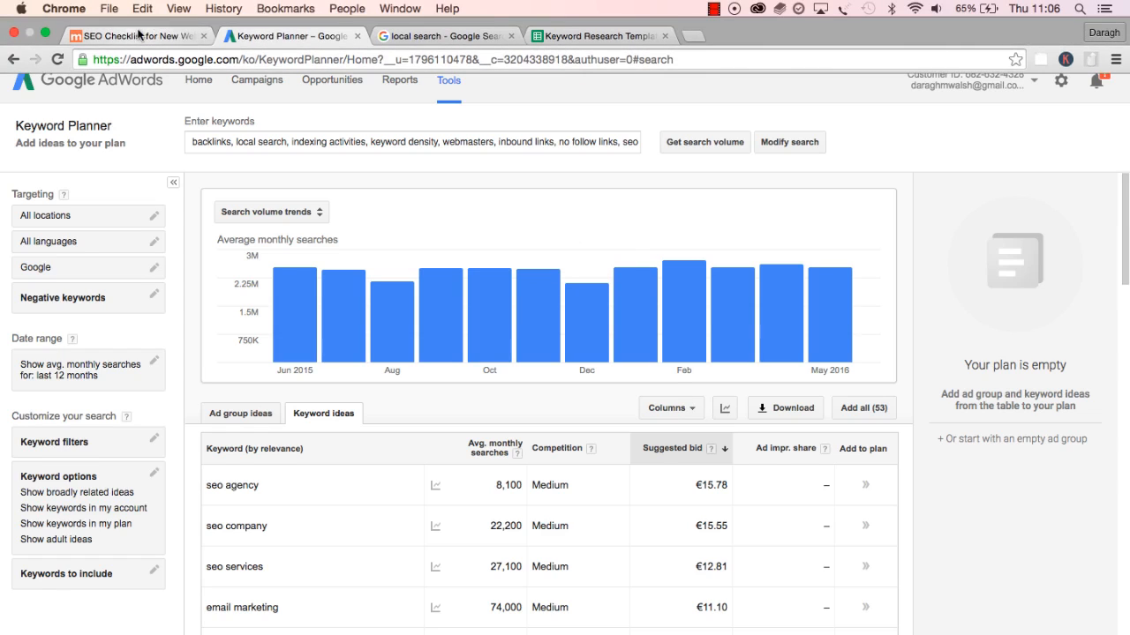
{"action": "left_click", "coordinate": [176, 38]}
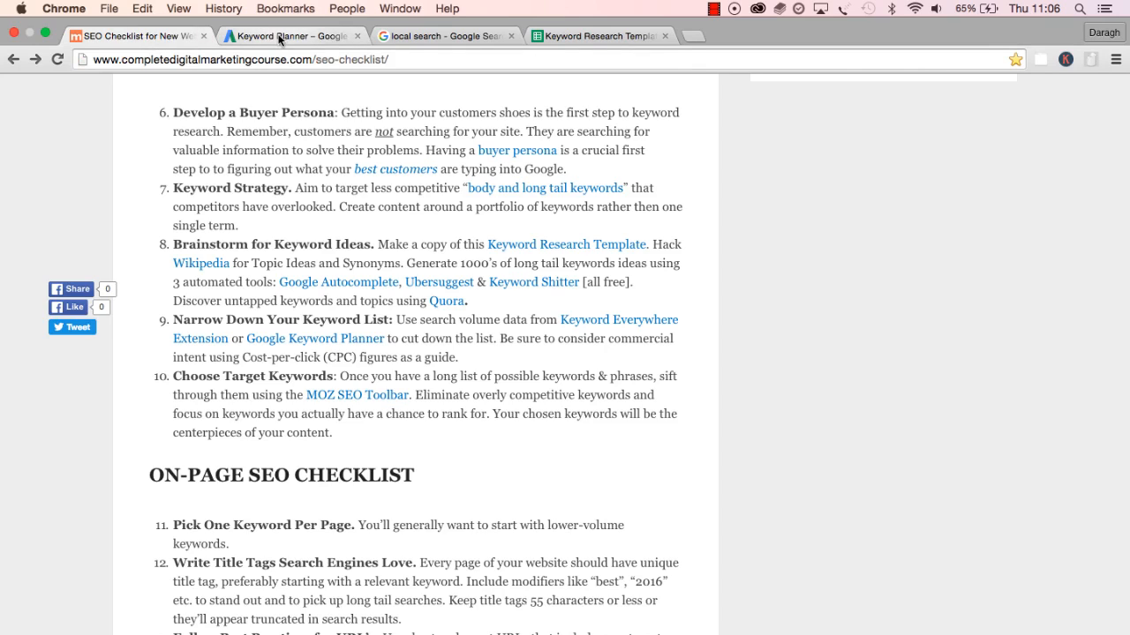
{"action": "left_click", "coordinate": [560, 40]}
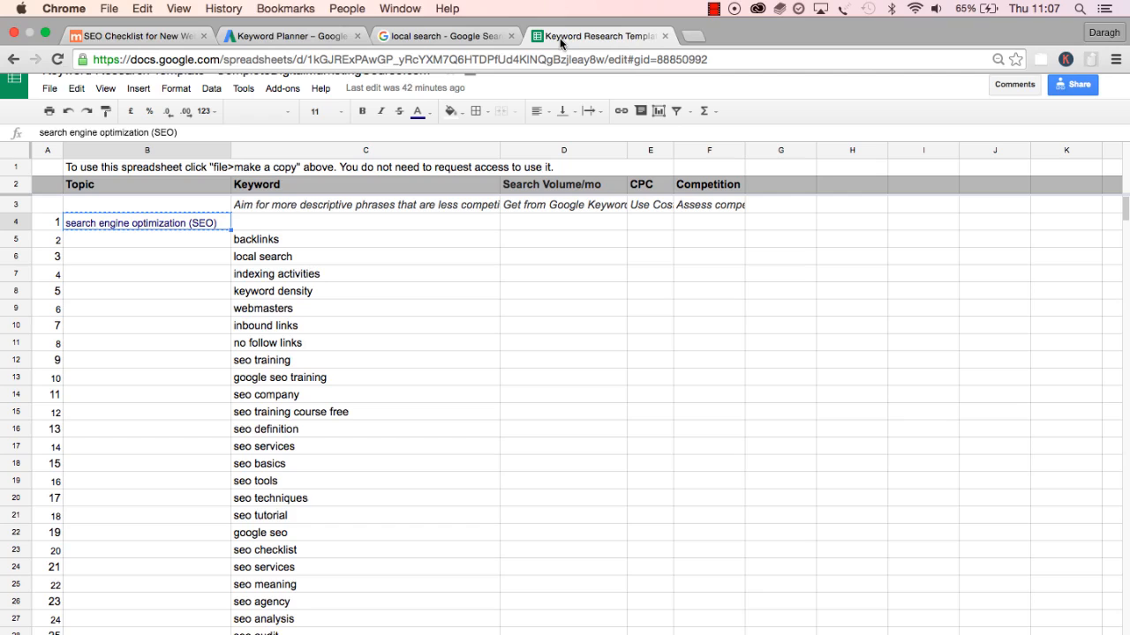
{"action": "left_click", "coordinate": [1065, 43]}
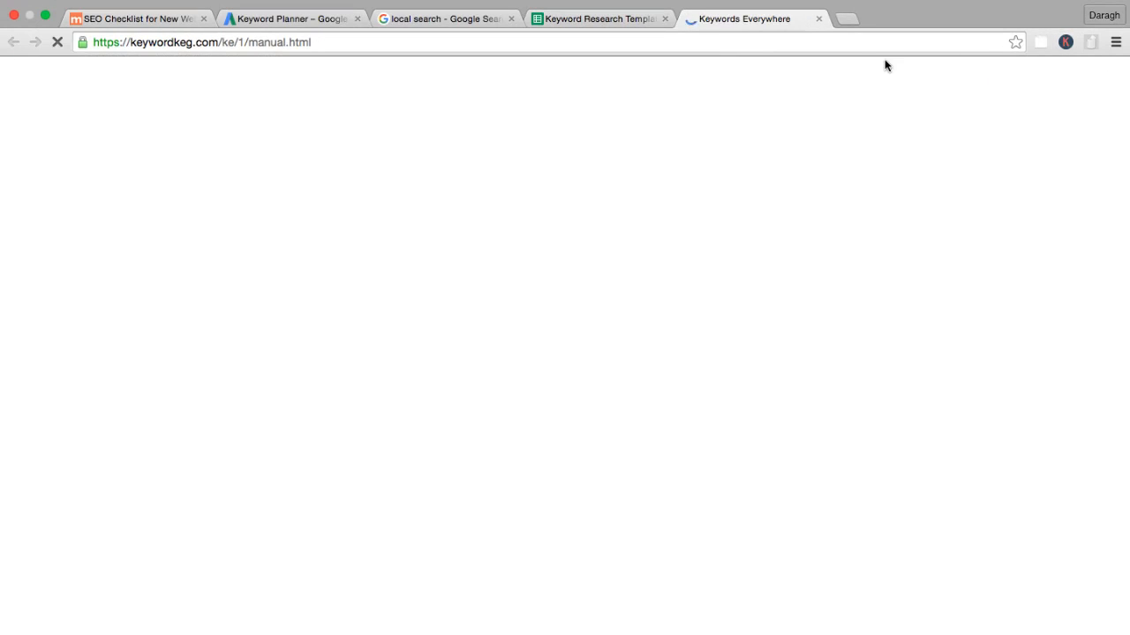
{"action": "left_click", "coordinate": [321, 172]}
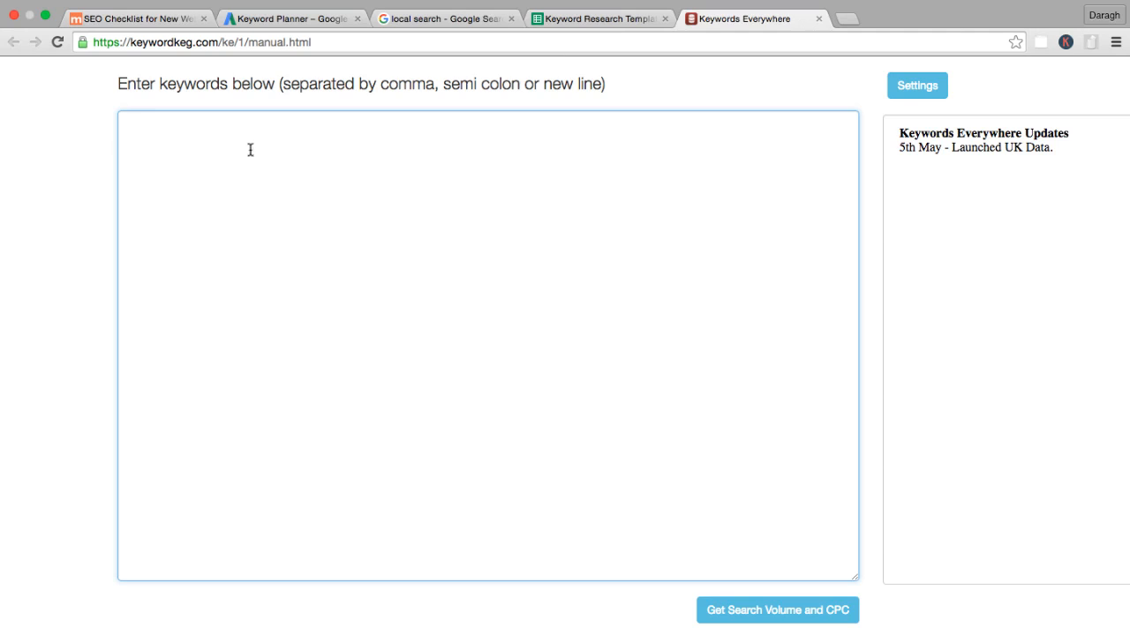
{"action": "left_click_drag", "start_coordinate": [120, 83], "coordinate": [296, 79]}
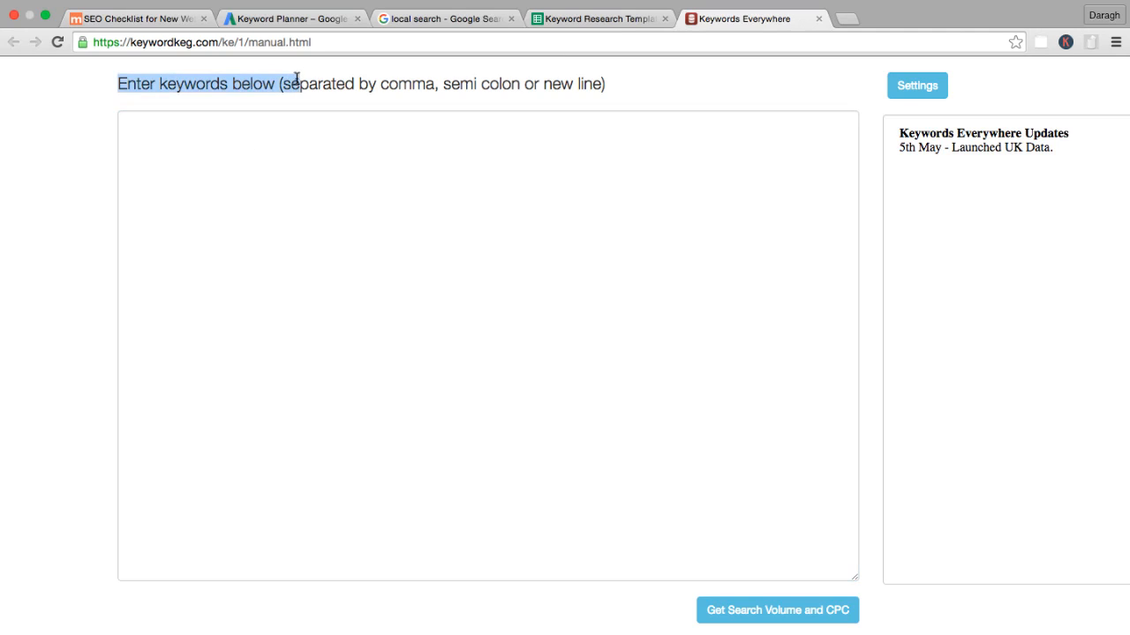
Copy the Keyword column entries from "backlinks" down to "seo audit checklist pdf" in the Keyword Research Template.
{"action": "left_click", "coordinate": [546, 6]}
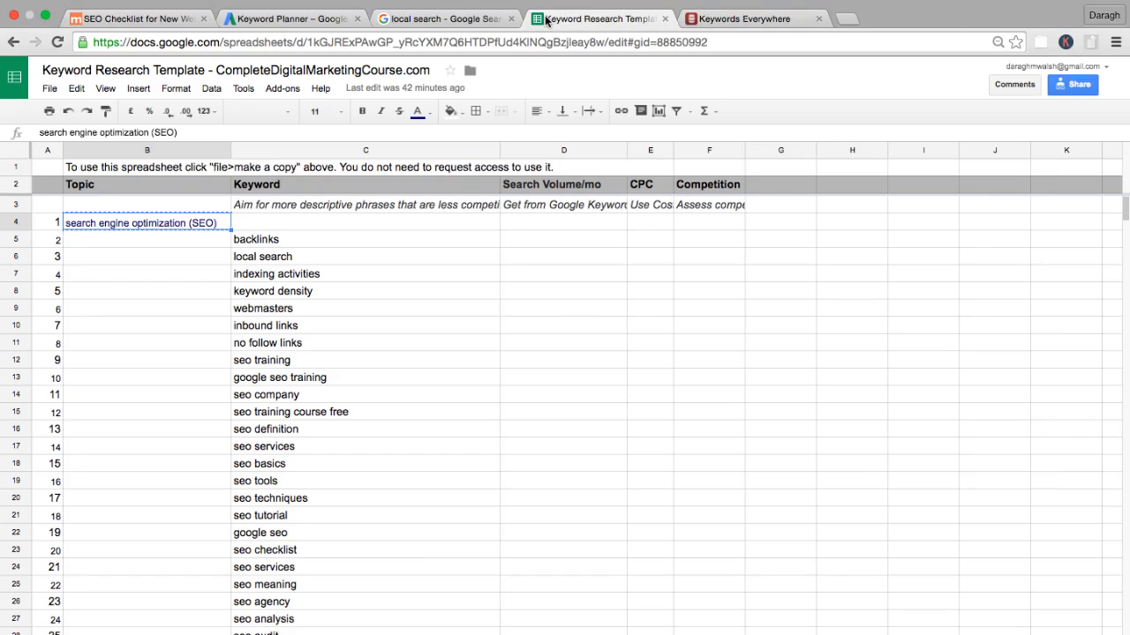
{"action": "left_click", "coordinate": [291, 239]}
{"action": "key", "text": "super+shift+Down"}
{"action": "scroll", "coordinate": [301, 467], "scroll_direction": "down", "scroll_amount": 10}
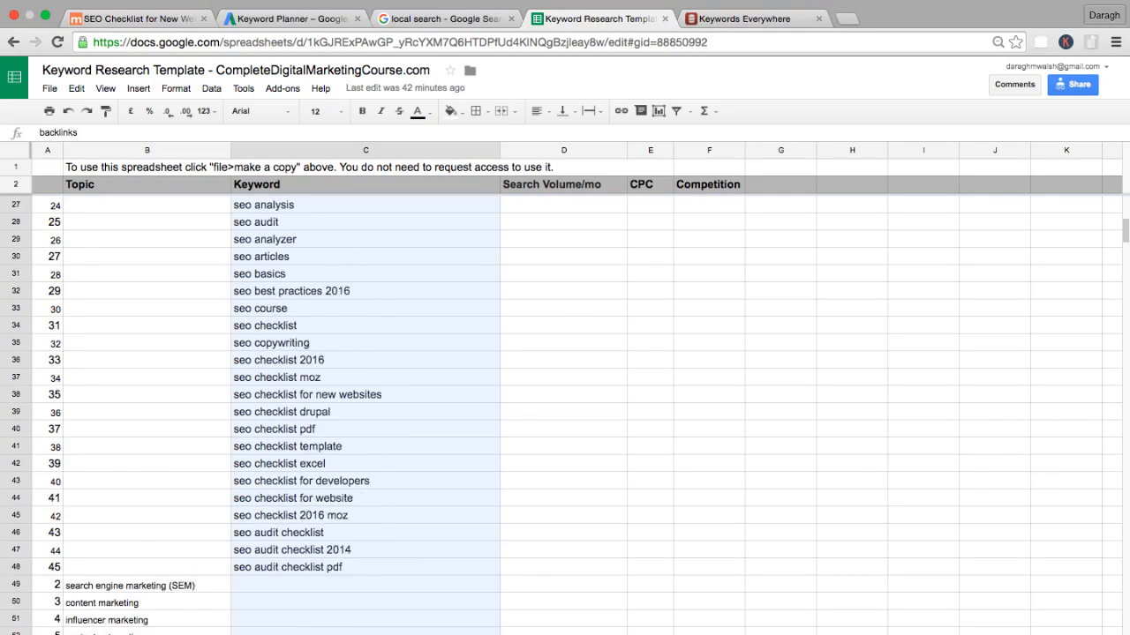
{"action": "key", "text": "super+c"}
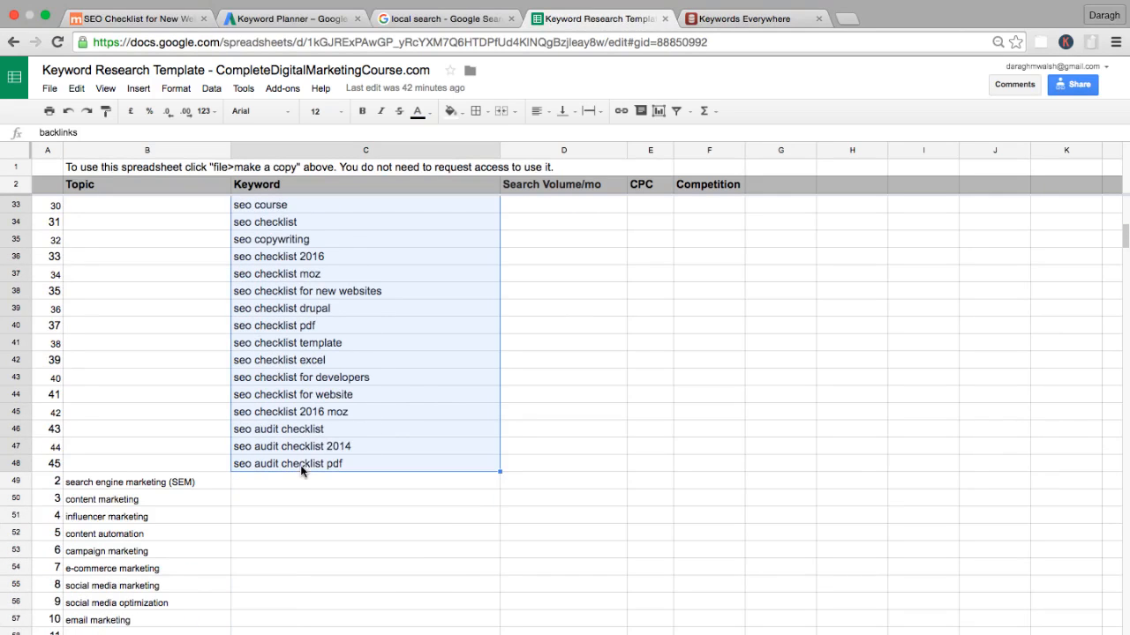
Paste the copied keywords into Keywords Everywhere, get their search volume and CPC, and look through the results.
{"action": "left_click", "coordinate": [693, 21]}
{"action": "left_click", "coordinate": [308, 246]}
{"action": "key", "text": "super+v"}
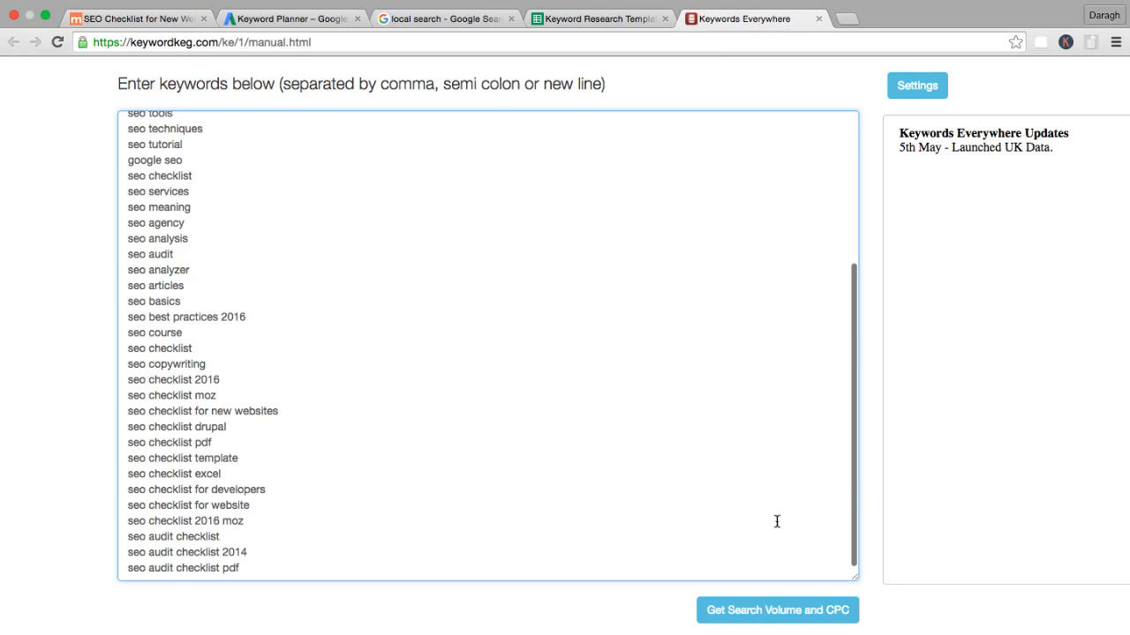
{"action": "left_click", "coordinate": [756, 609]}
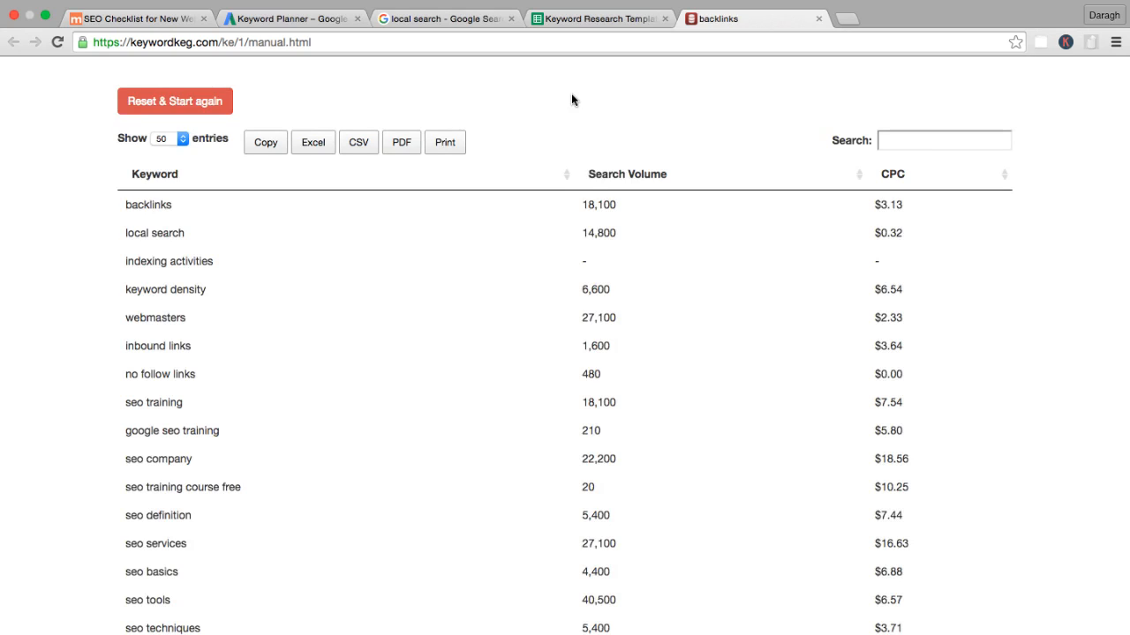
{"action": "scroll", "coordinate": [591, 185], "scroll_direction": "down", "scroll_amount": 8}
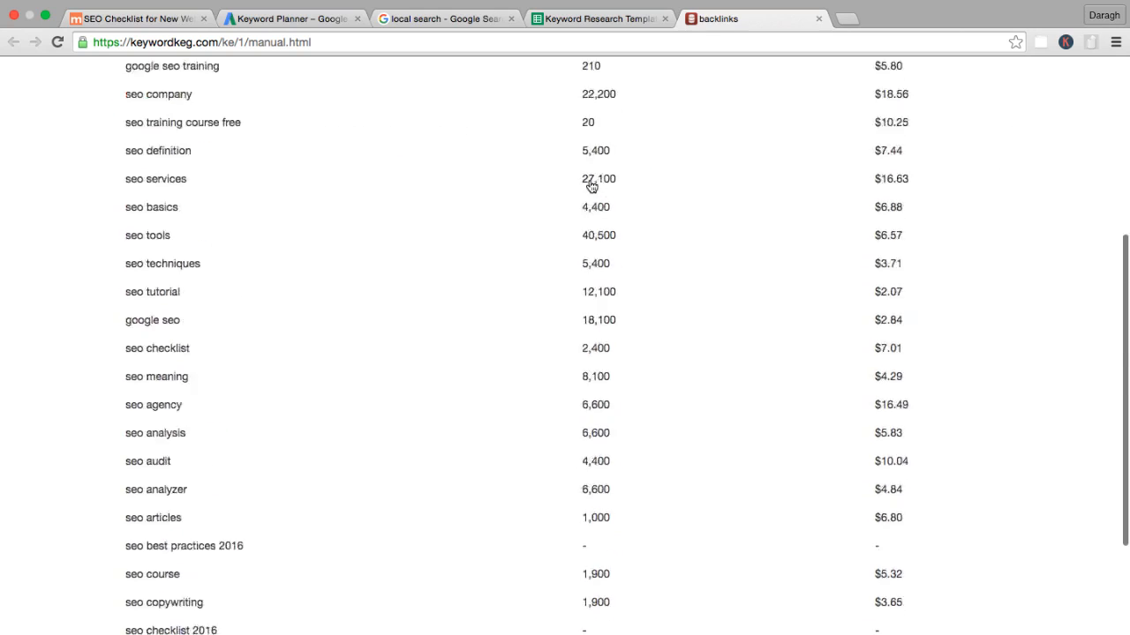
{"action": "scroll", "coordinate": [638, 277], "scroll_direction": "up", "scroll_amount": 8}
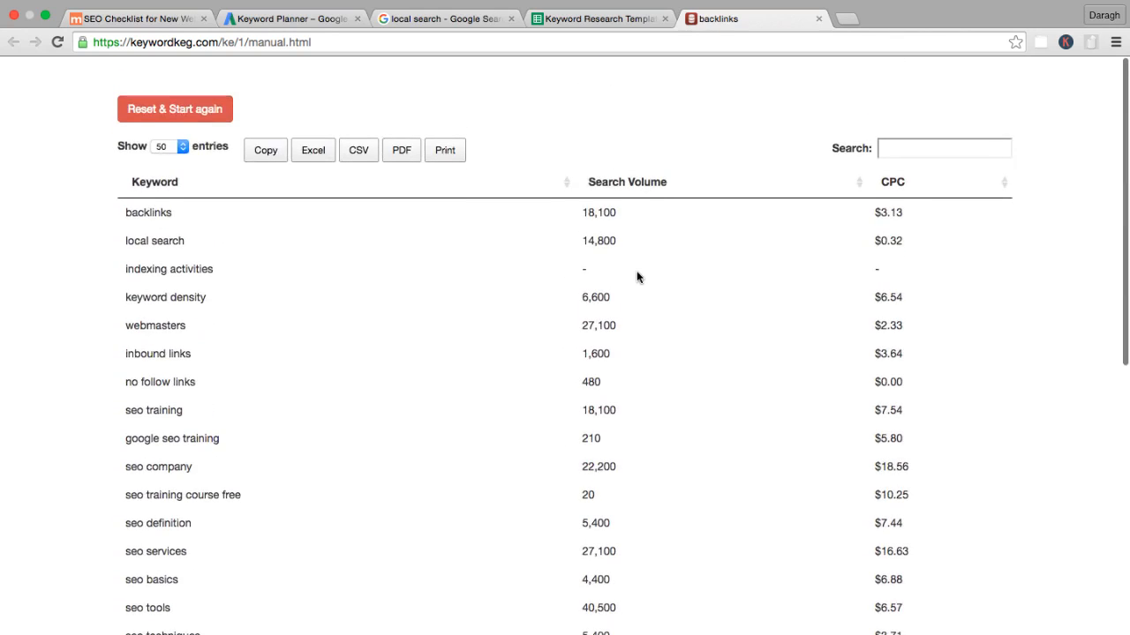
Reset the bulk keyword results and check the Country options in the Keywords Everywhere settings, keeping Global.
{"action": "left_click", "coordinate": [175, 102]}
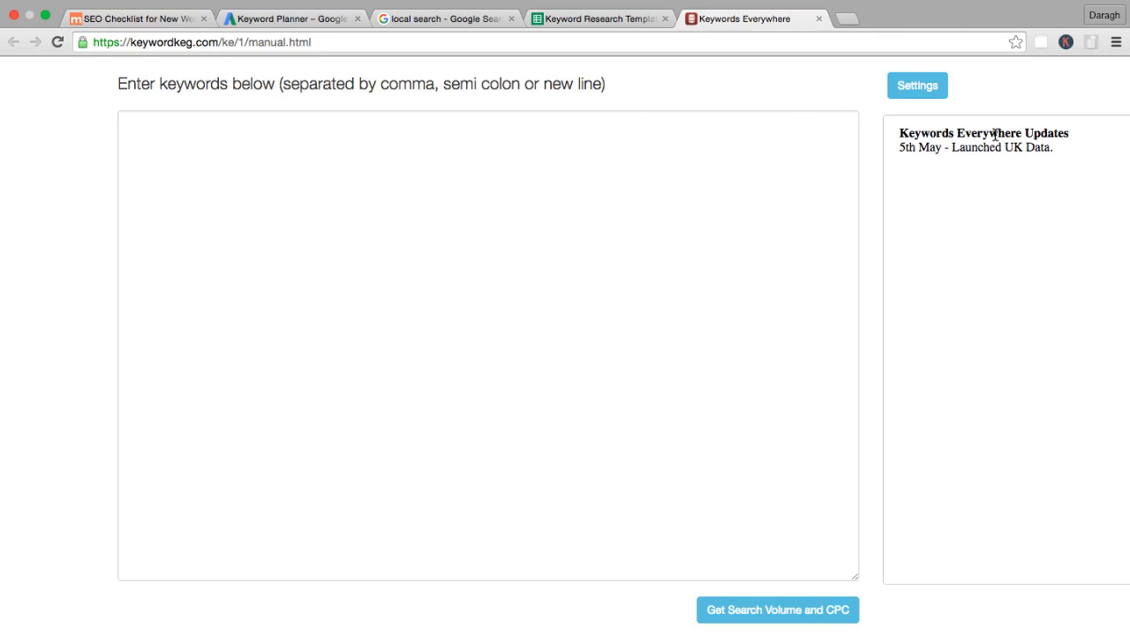
{"action": "left_click", "coordinate": [921, 82]}
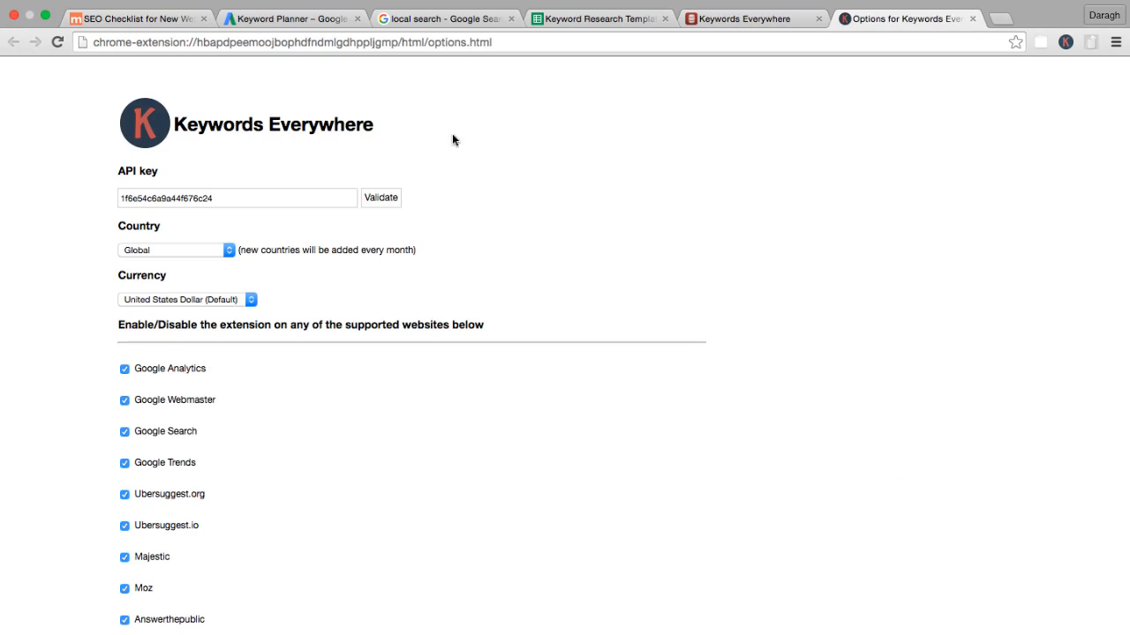
{"action": "left_click", "coordinate": [224, 250]}
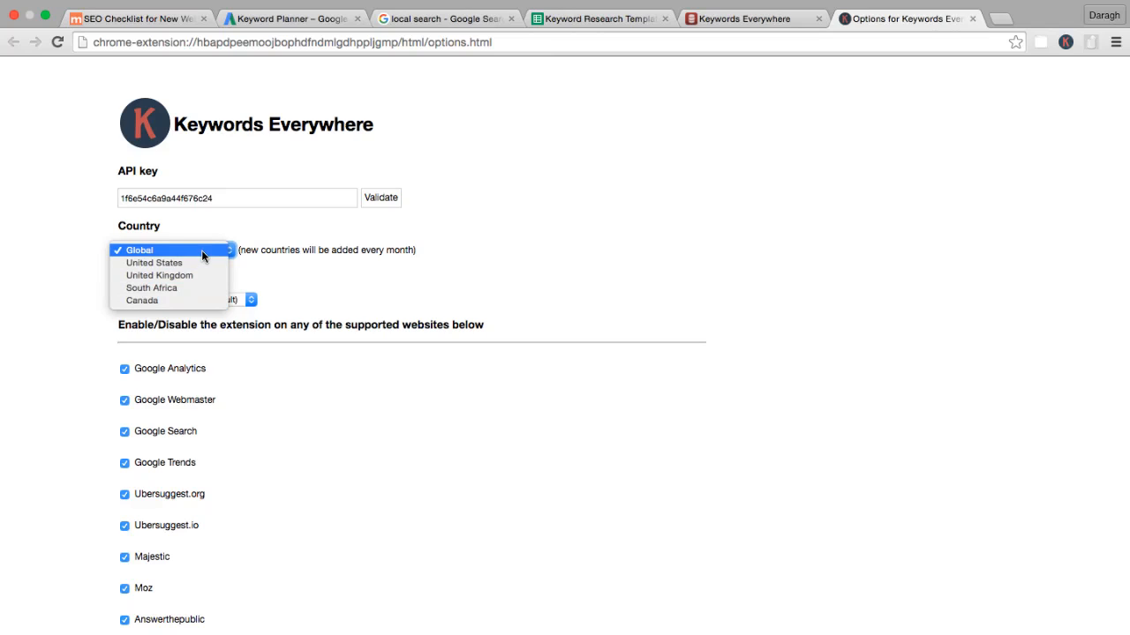
{"action": "left_click", "coordinate": [201, 250]}
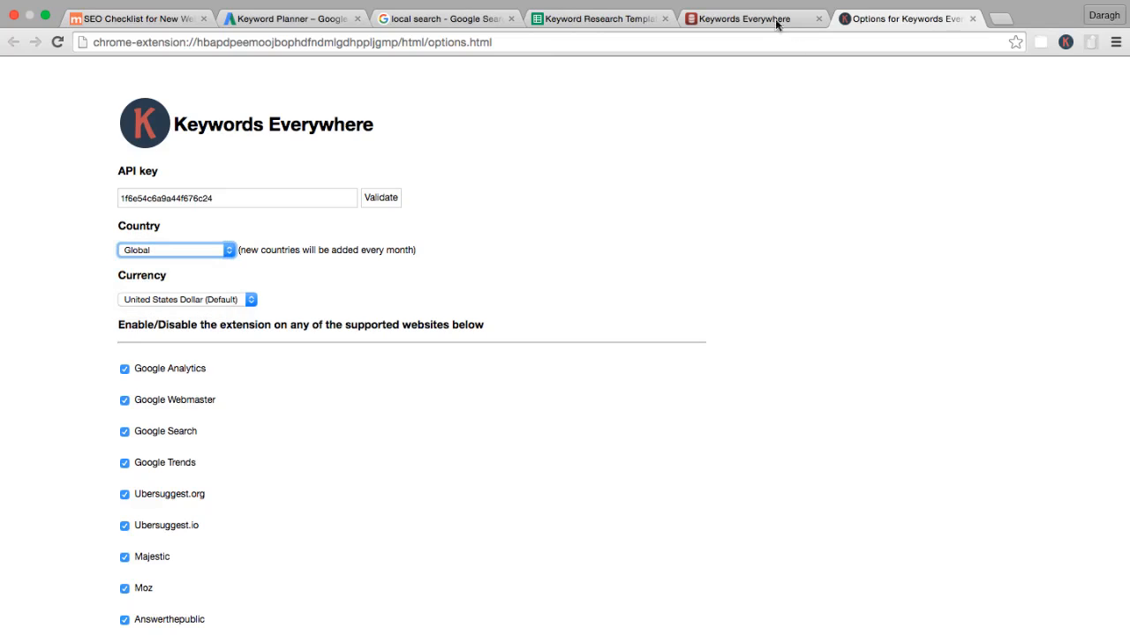
Return to the search volume form in Keyword Planner and set the targeted location to Dublin, Dublin City, Ireland.
{"action": "mouse_move", "coordinate": [425, 18]}
{"action": "left_click", "coordinate": [318, 35]}
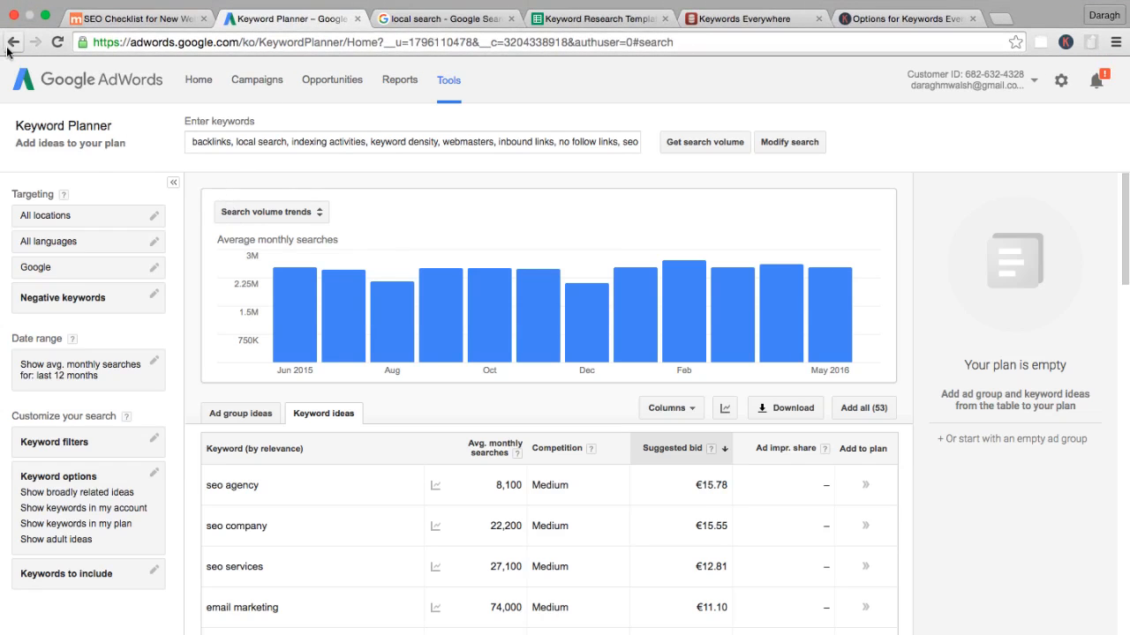
{"action": "left_click", "coordinate": [13, 42]}
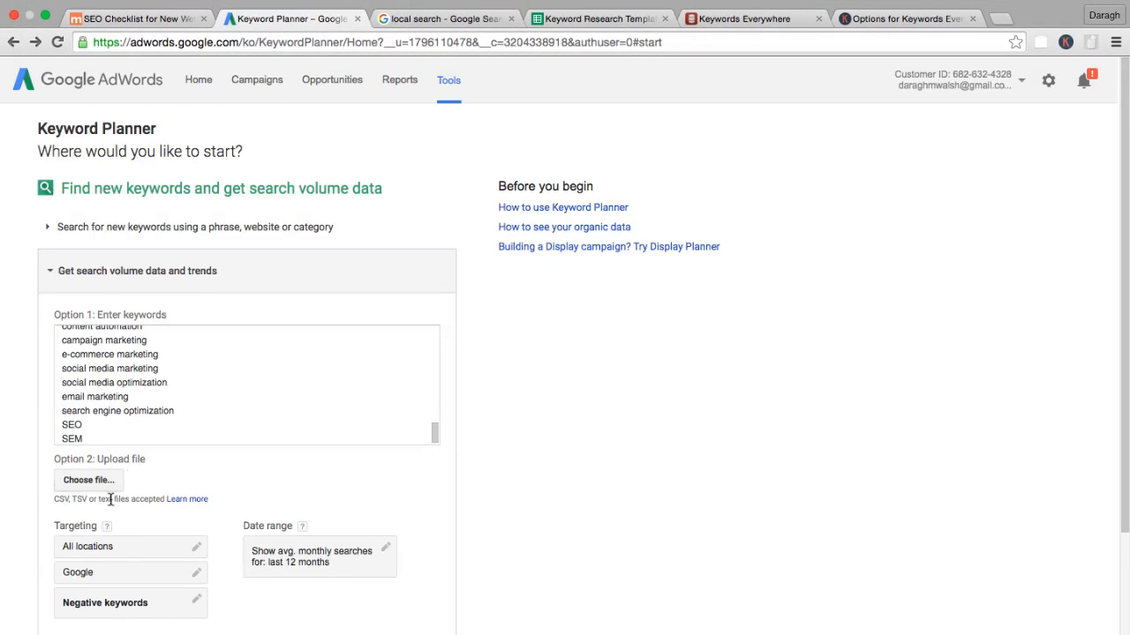
{"action": "left_click", "coordinate": [122, 549]}
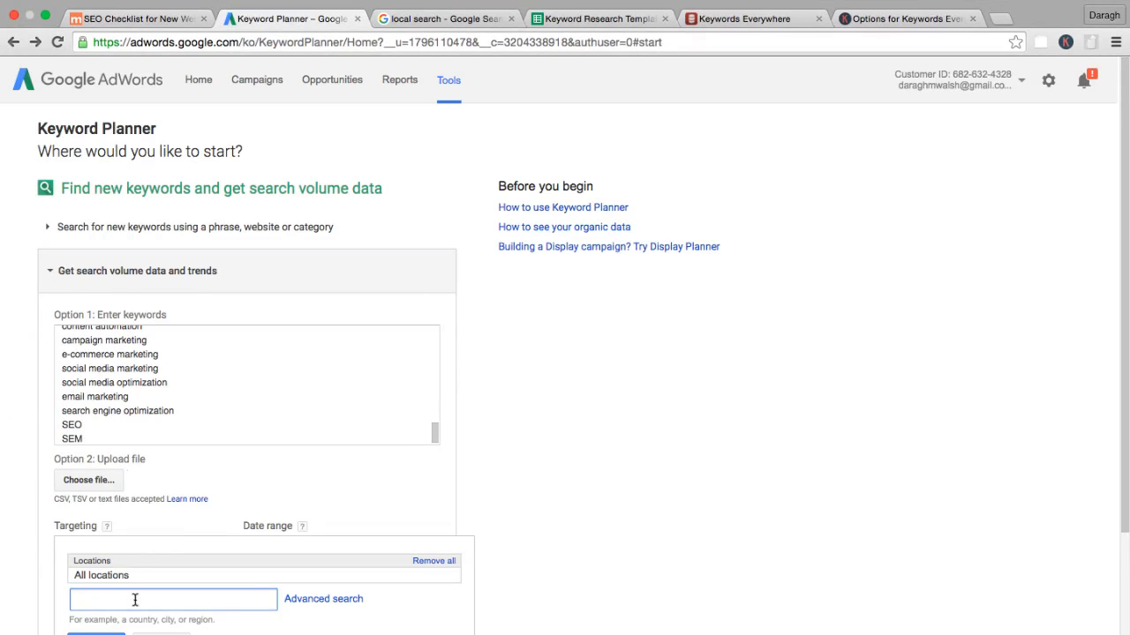
{"action": "type", "text": "dublin"}
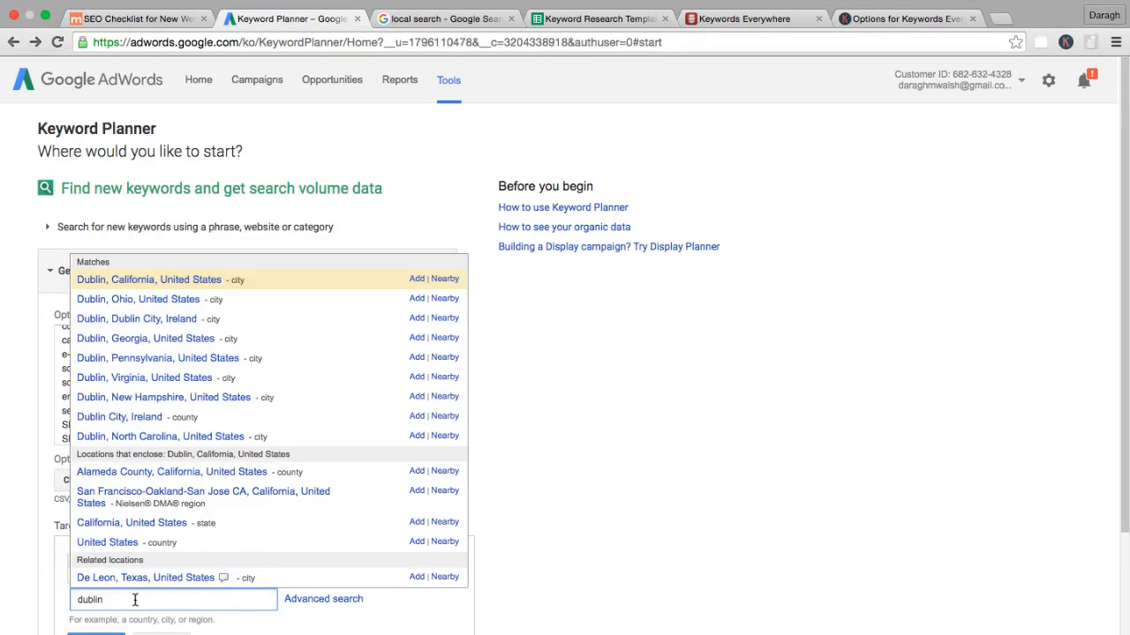
{"action": "left_click", "coordinate": [135, 318]}
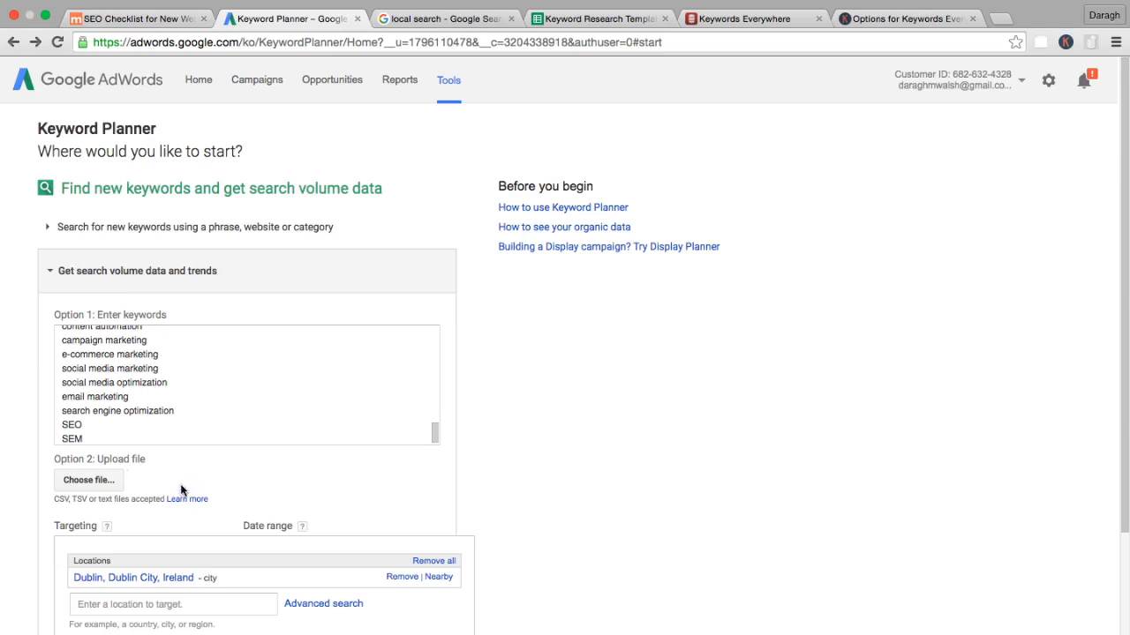
{"action": "left_click", "coordinate": [157, 20]}
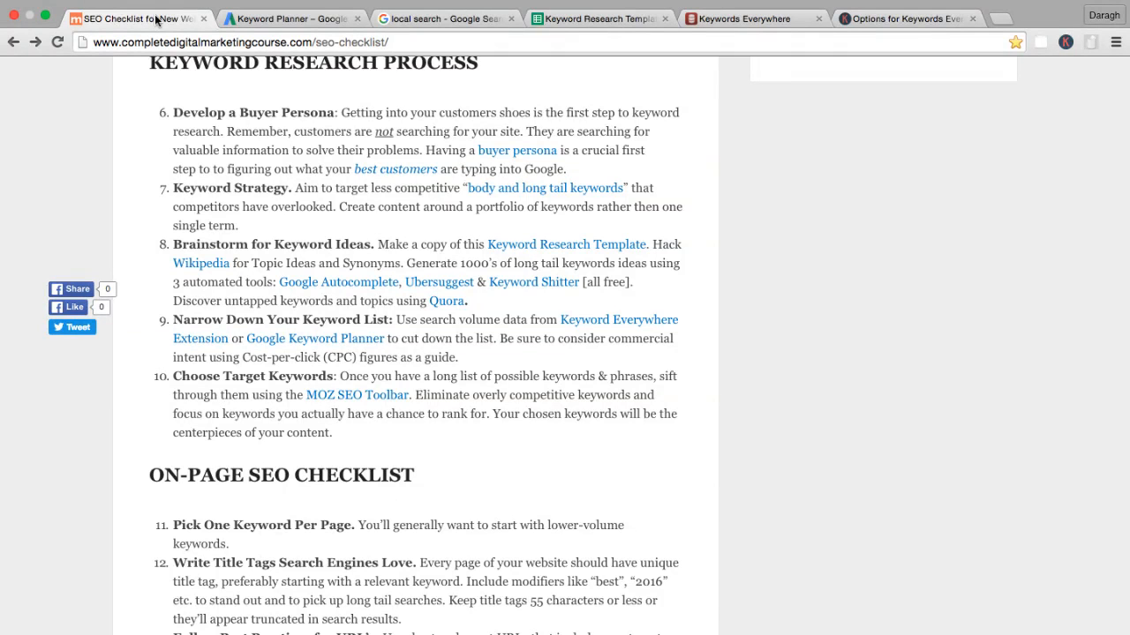
{"action": "left_click", "coordinate": [587, 19]}
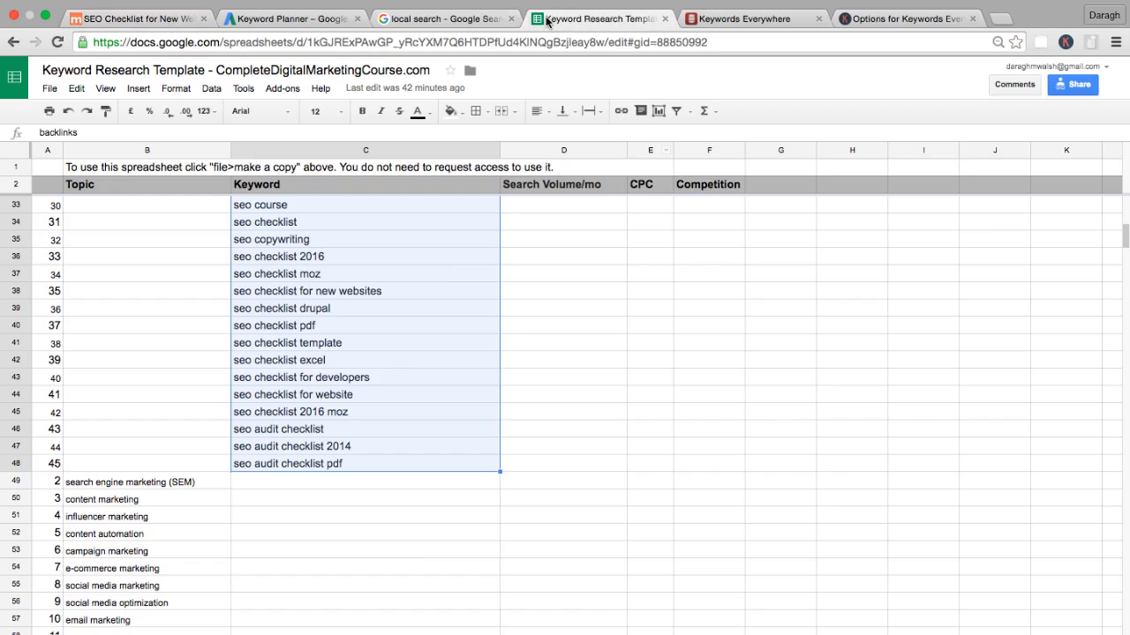
{"action": "left_click", "coordinate": [606, 344]}
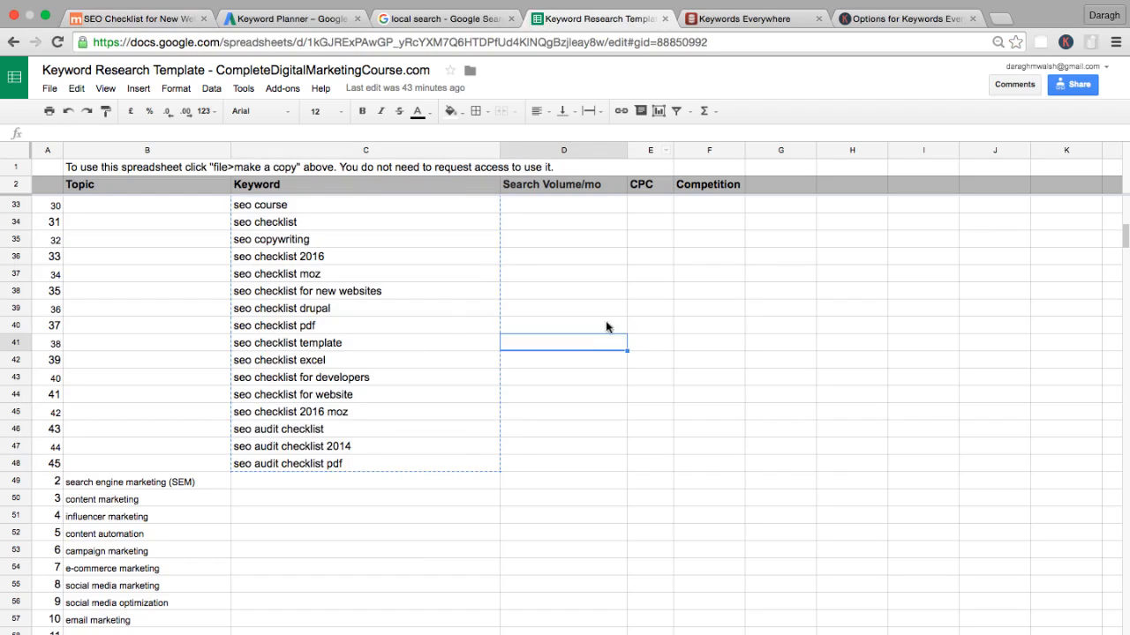
{"action": "left_click", "coordinate": [398, 21]}
{"action": "left_click", "coordinate": [297, 18]}
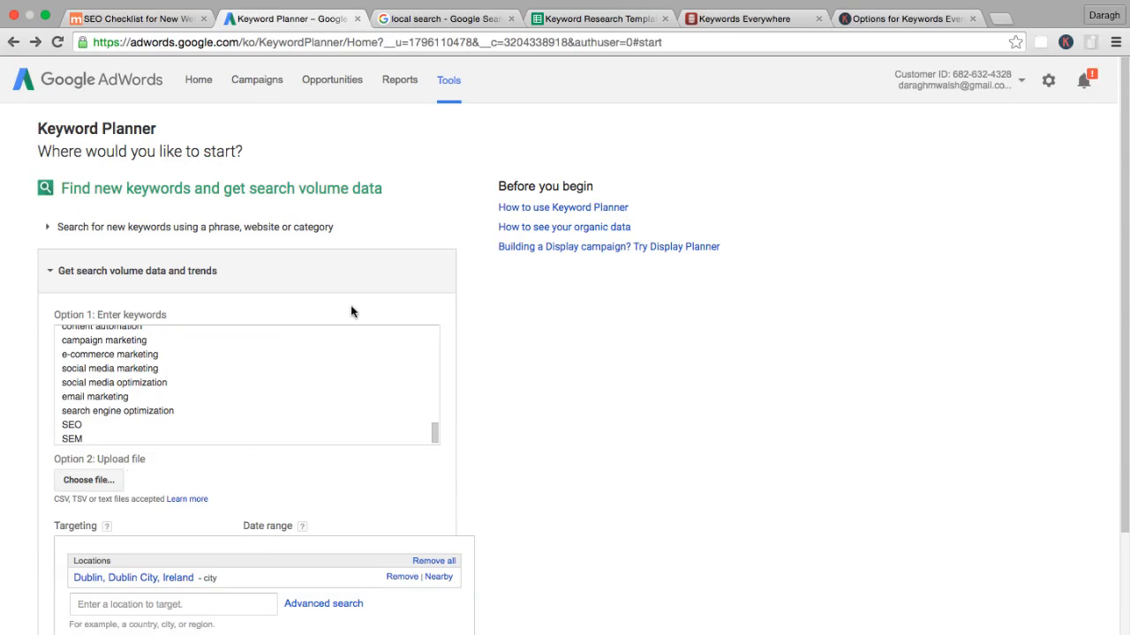
{"action": "left_click", "coordinate": [553, 19]}
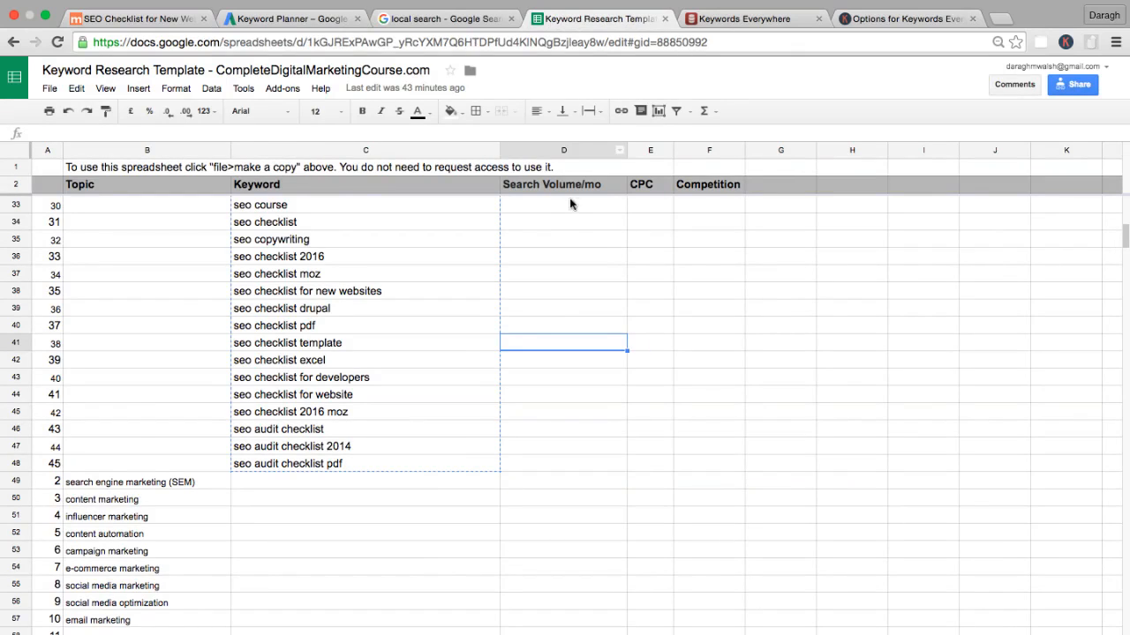
{"action": "scroll", "coordinate": [536, 267], "scroll_direction": "up", "scroll_amount": 4}
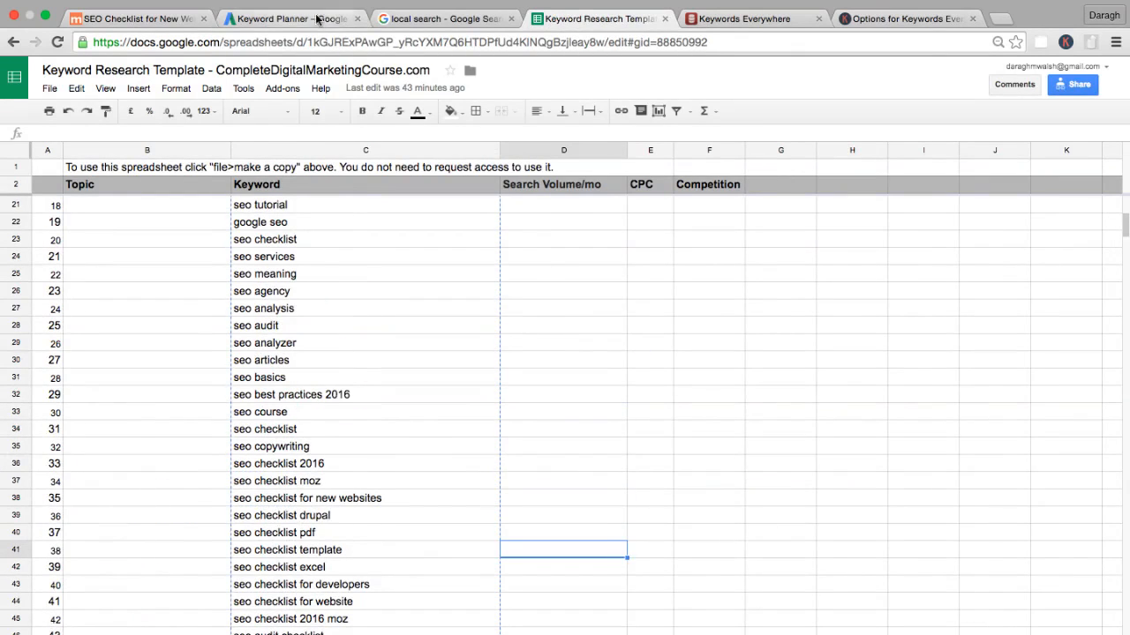
{"action": "left_click", "coordinate": [745, 18]}
{"action": "left_click", "coordinate": [607, 18]}
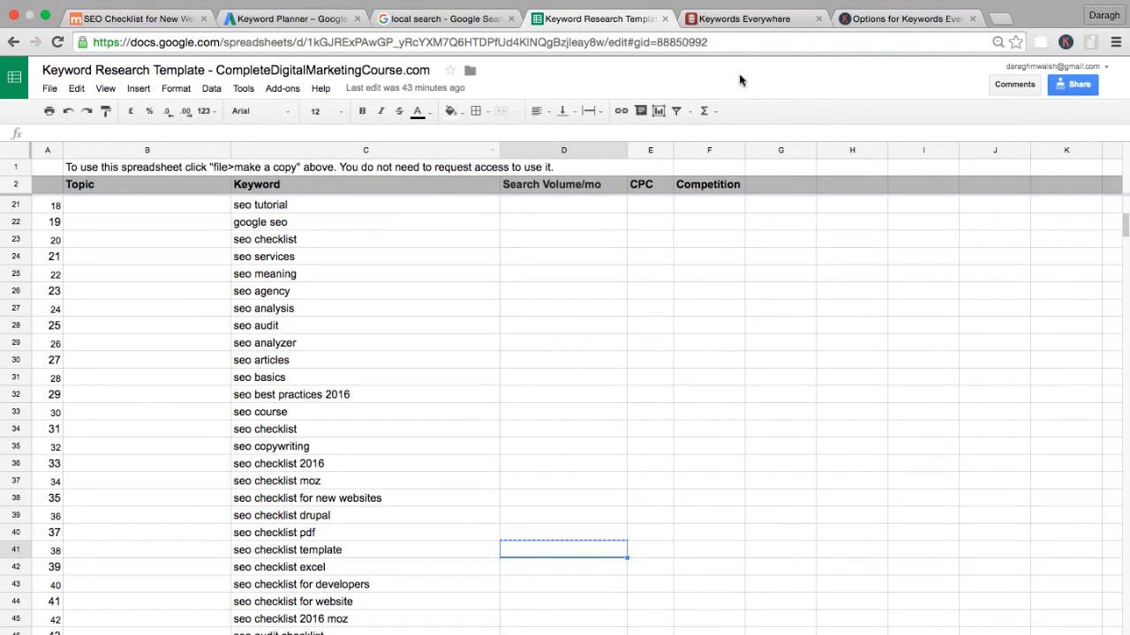
{"action": "left_click", "coordinate": [741, 22]}
{"action": "left_click", "coordinate": [340, 286]}
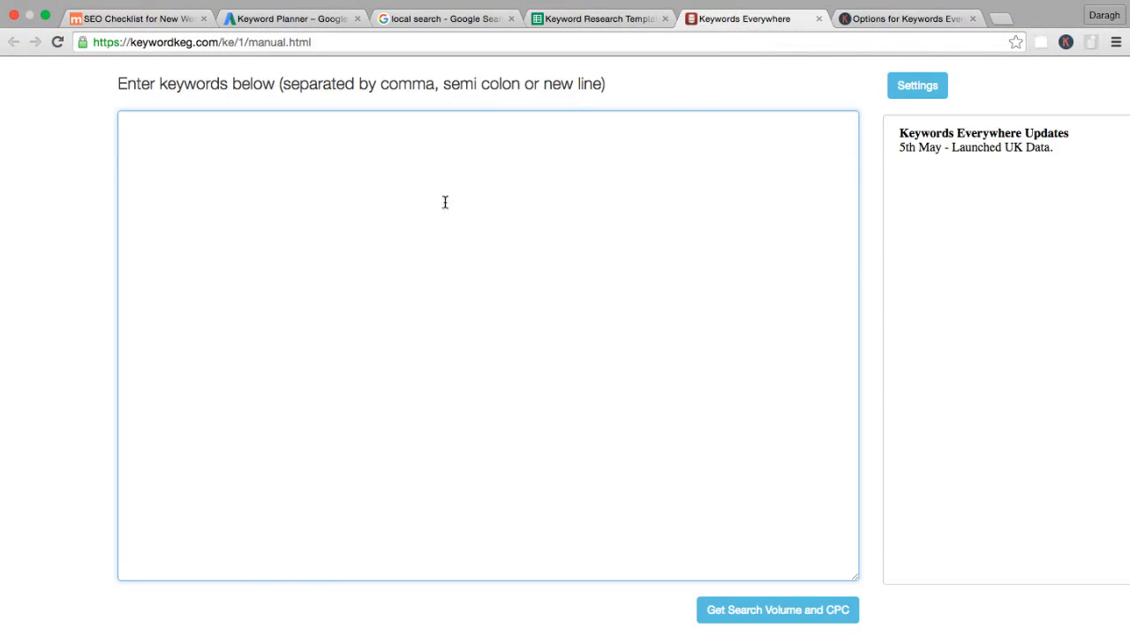
Copy the template's keywords from "backlinks" to "seo audit checklist pdf" into Keywords Everywhere and get their search volume and CPC.
{"action": "left_click", "coordinate": [600, 18]}
{"action": "scroll", "coordinate": [464, 227], "scroll_direction": "up", "scroll_amount": 5}
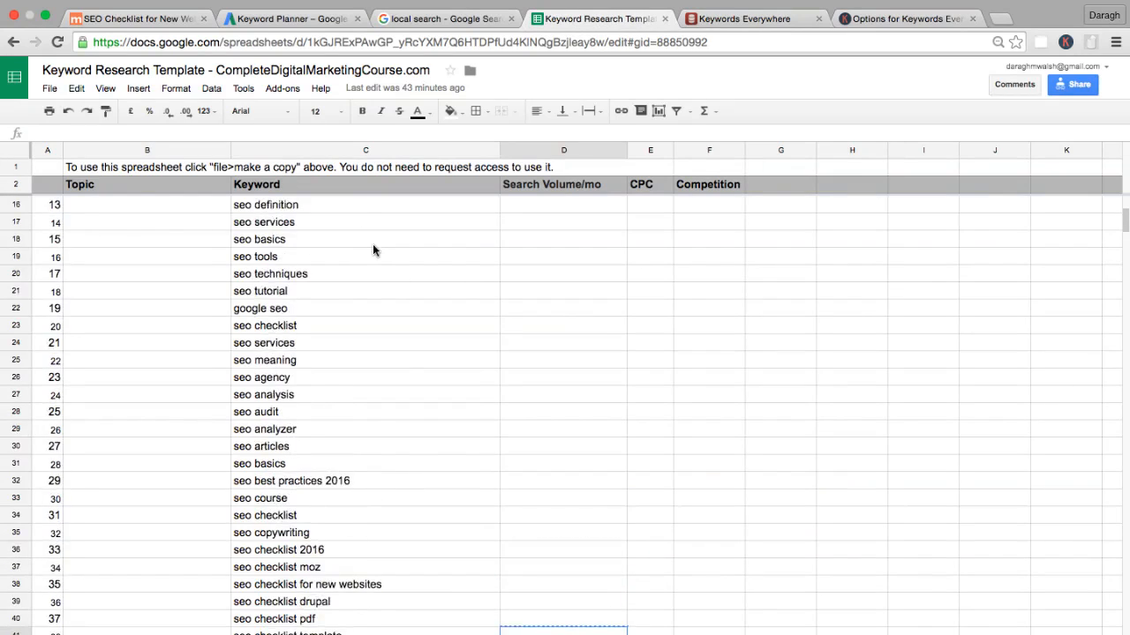
{"action": "left_click_drag", "start_coordinate": [373, 245], "coordinate": [358, 398]}
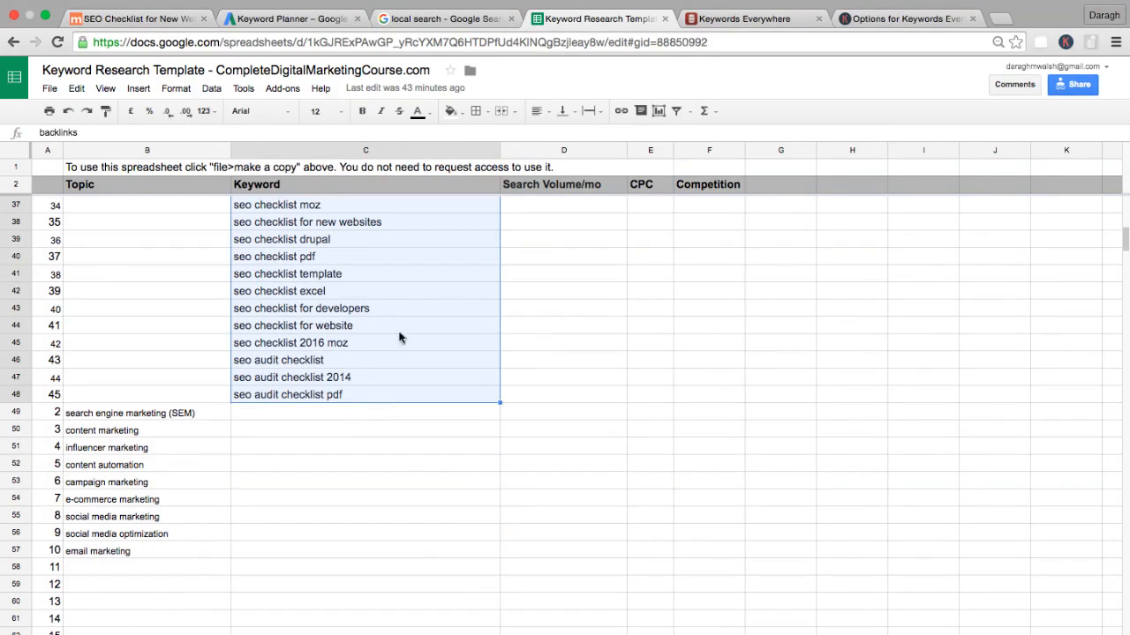
{"action": "left_click", "coordinate": [733, 18]}
{"action": "left_click", "coordinate": [434, 230]}
{"action": "key", "text": "ctrl+v"}
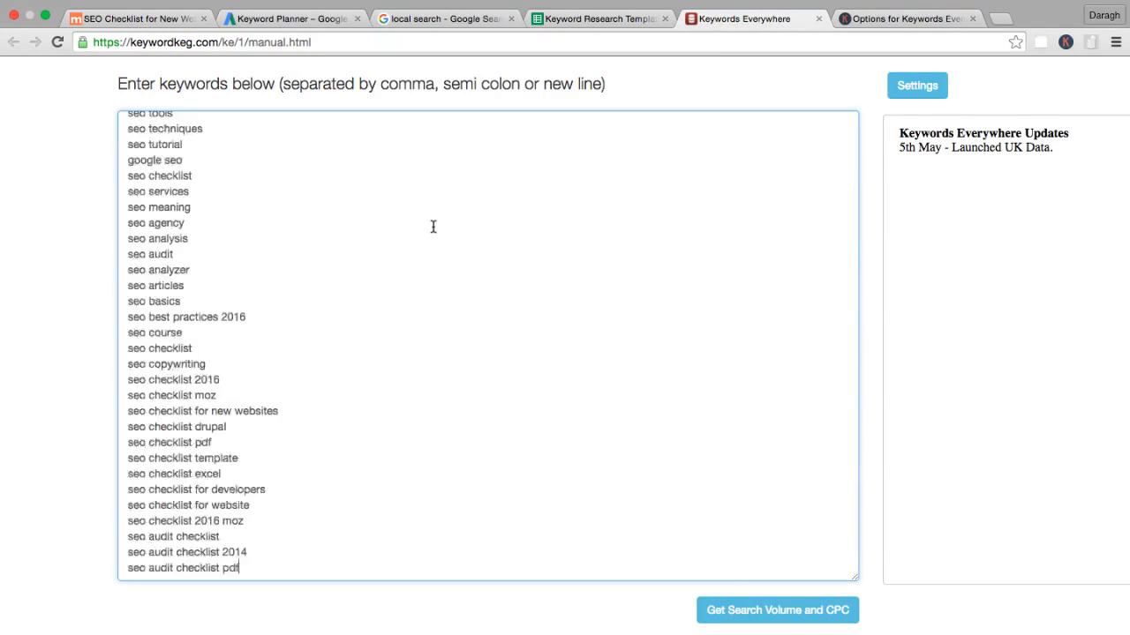
{"action": "left_click", "coordinate": [751, 610]}
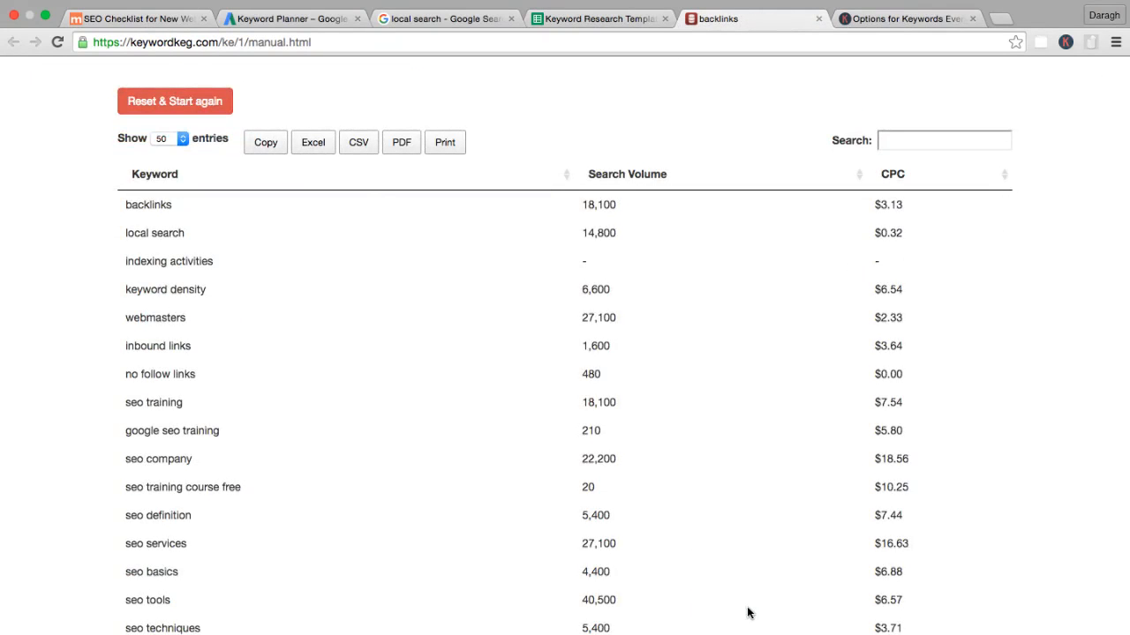
Copy the Keywords Everywhere results table and paste it into the Keyword Research Template over the keyword list, starting at cell C5.
{"action": "left_click", "coordinate": [266, 144]}
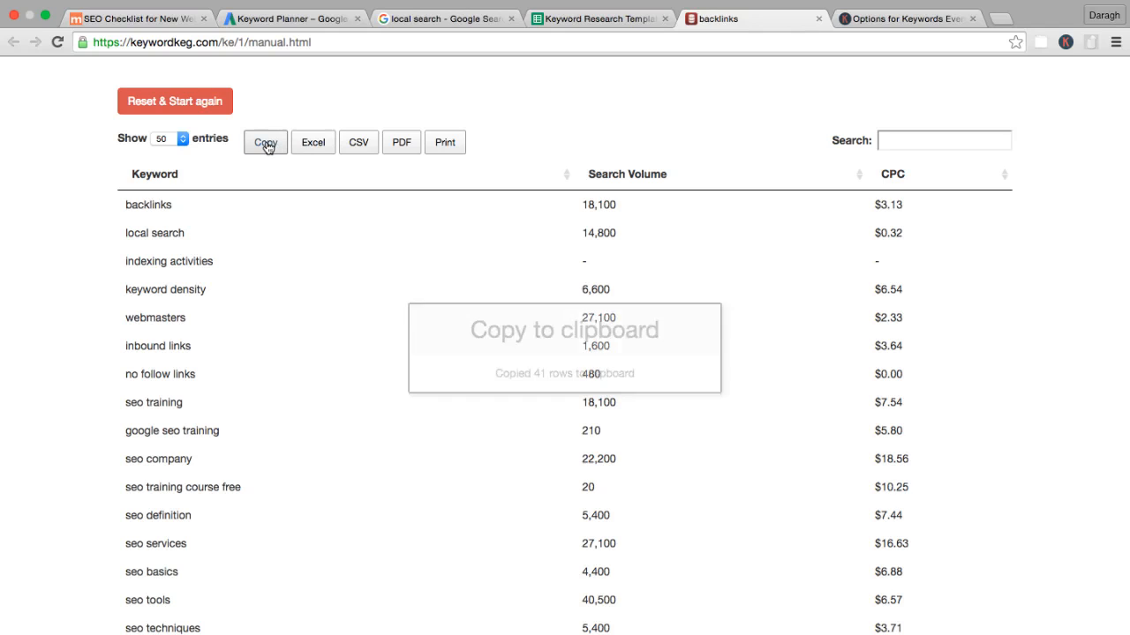
{"action": "left_click", "coordinate": [580, 14]}
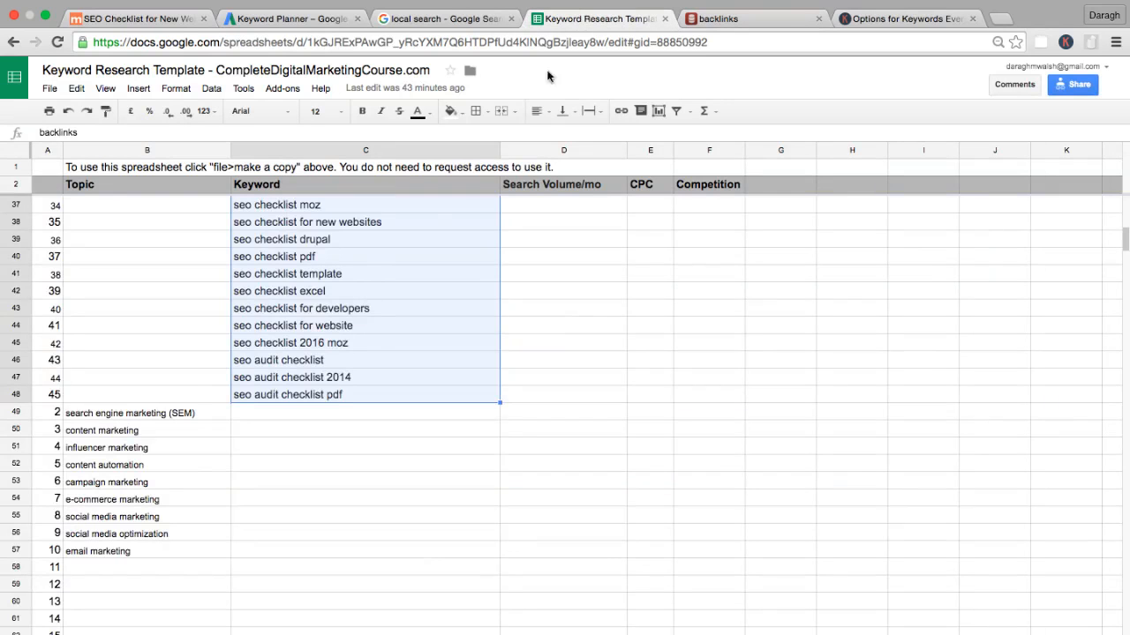
{"action": "scroll", "coordinate": [481, 197], "scroll_direction": "up", "scroll_amount": 10}
{"action": "left_click", "coordinate": [319, 240]}
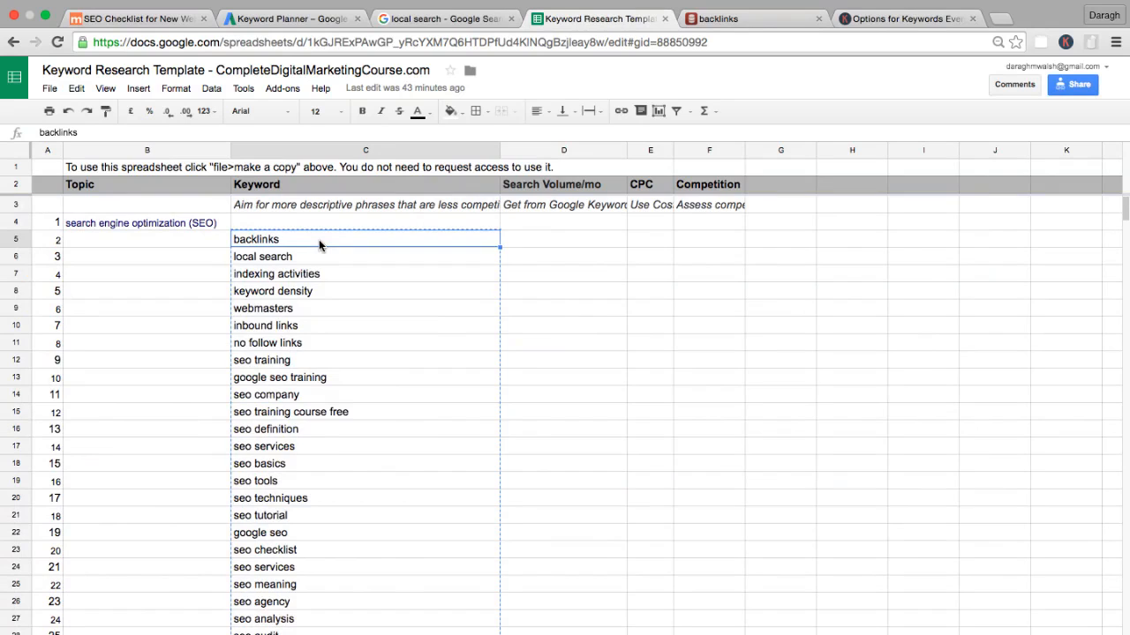
{"action": "key", "text": "super+v"}
{"action": "left_click", "coordinate": [709, 273]}
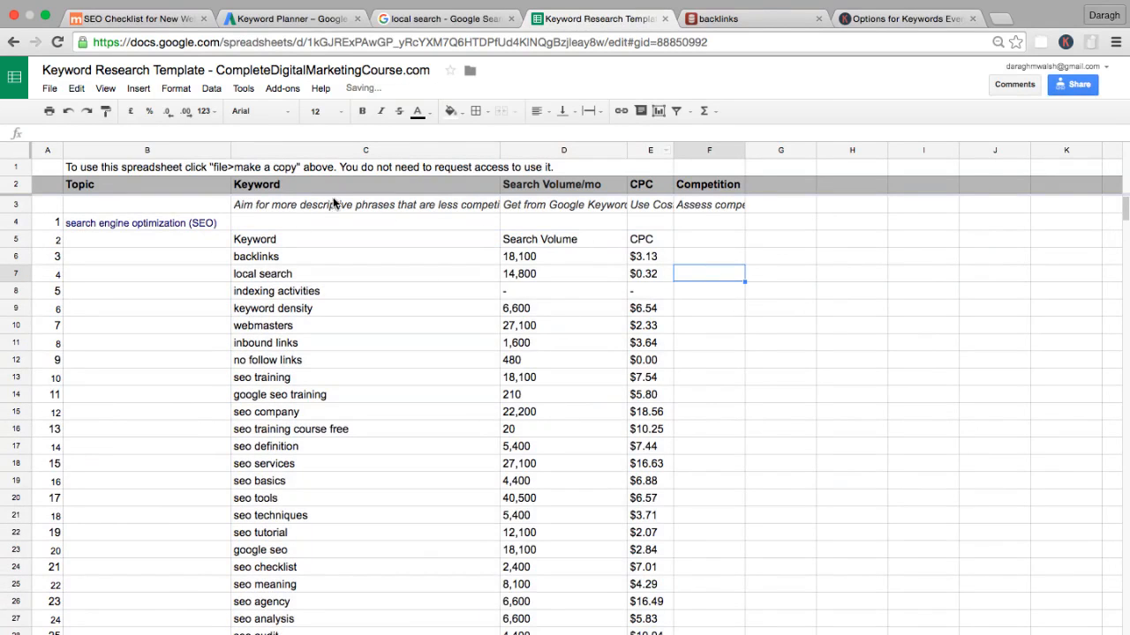
Delete the pasted header row 5 (Keyword, Search Volume, CPC) and look over the keyword list.
{"action": "left_click", "coordinate": [13, 239]}
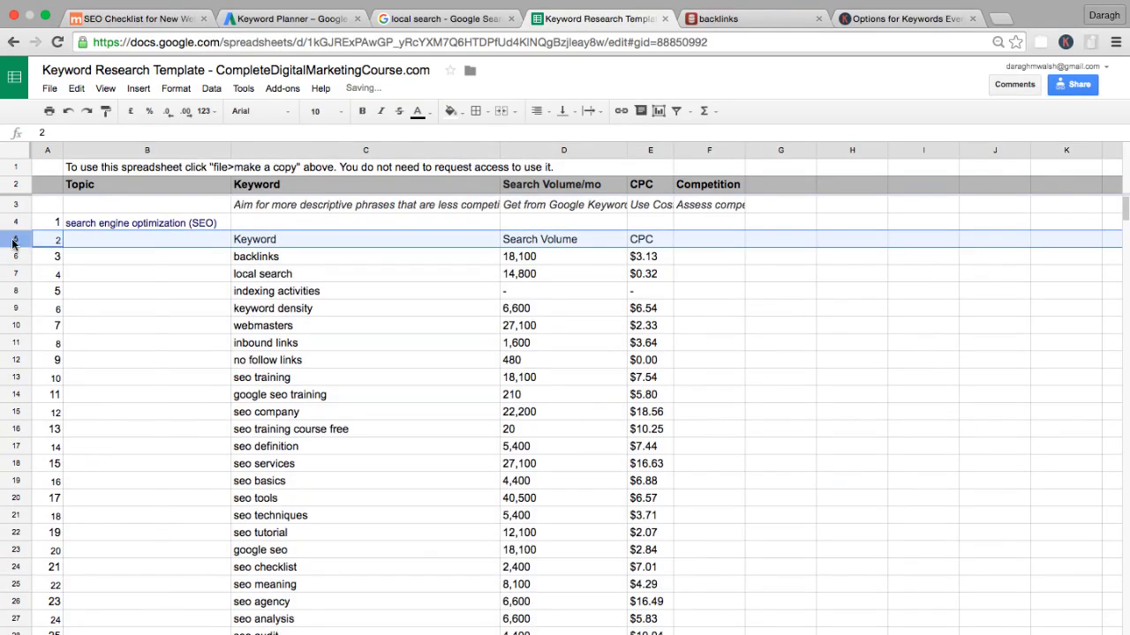
{"action": "right_click", "coordinate": [13, 240]}
{"action": "left_click", "coordinate": [46, 376]}
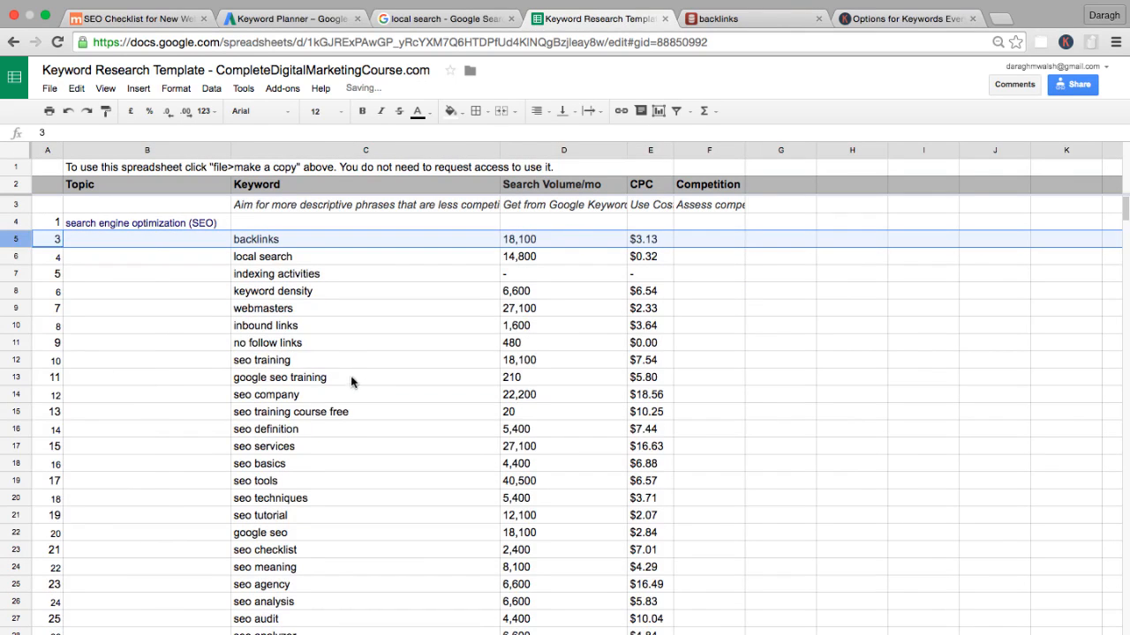
{"action": "left_click", "coordinate": [353, 377]}
{"action": "scroll", "coordinate": [353, 377], "scroll_direction": "down", "scroll_amount": 2}
{"action": "scroll", "coordinate": [353, 376], "scroll_direction": "up", "scroll_amount": 1}
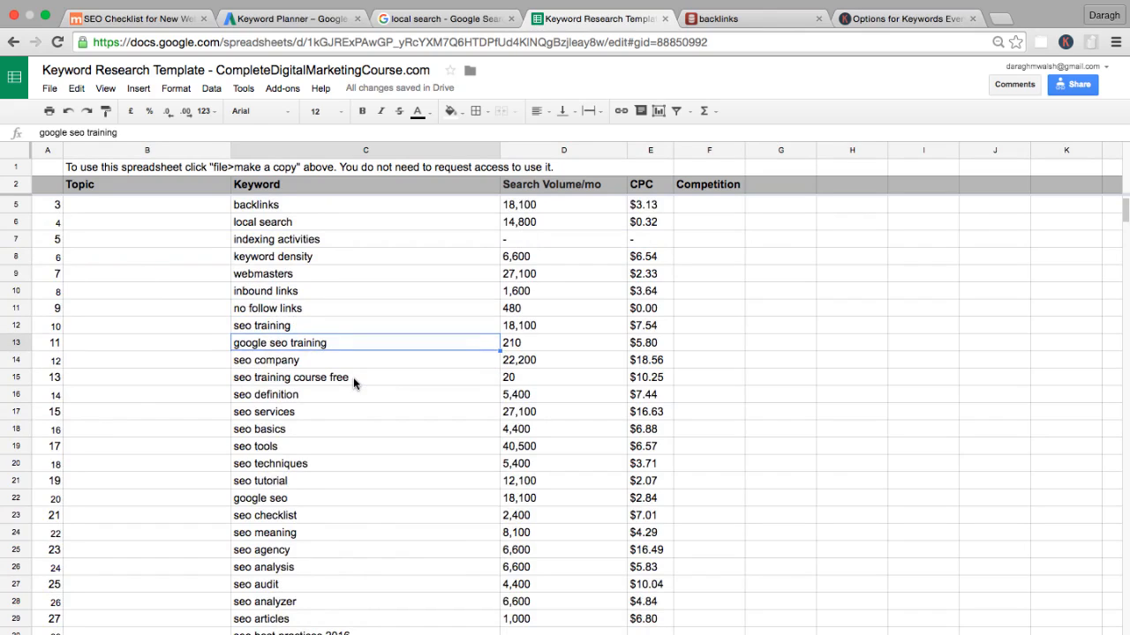
Highlight the "seo checklist" row 23 with a green fill, leaving its text black.
{"action": "left_click", "coordinate": [251, 519]}
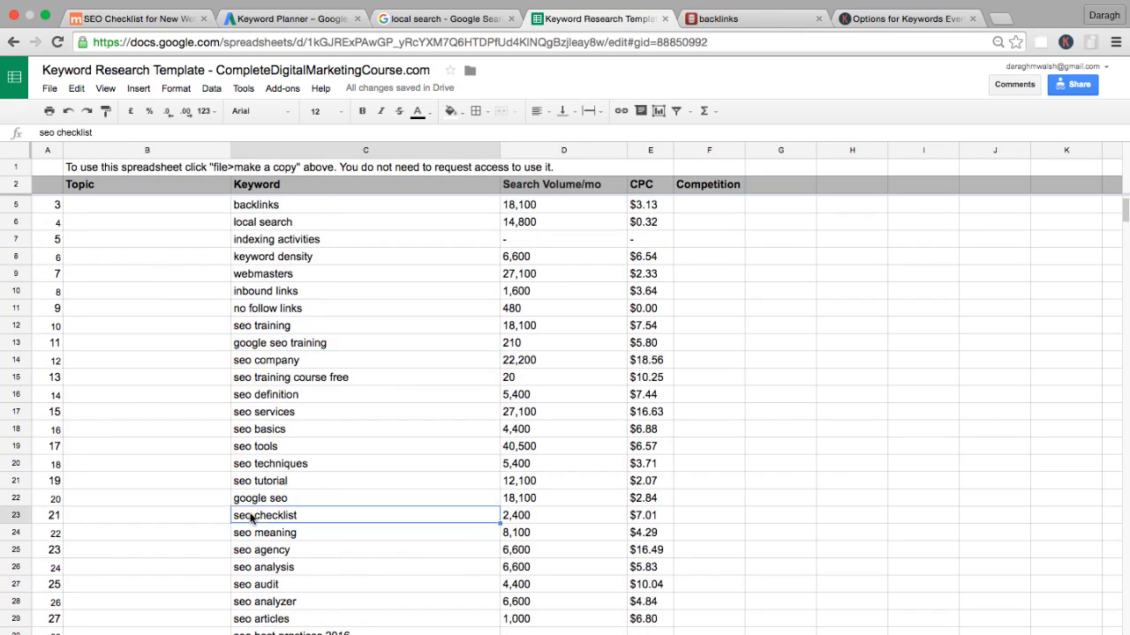
{"action": "left_click", "coordinate": [28, 516]}
{"action": "left_click", "coordinate": [418, 108]}
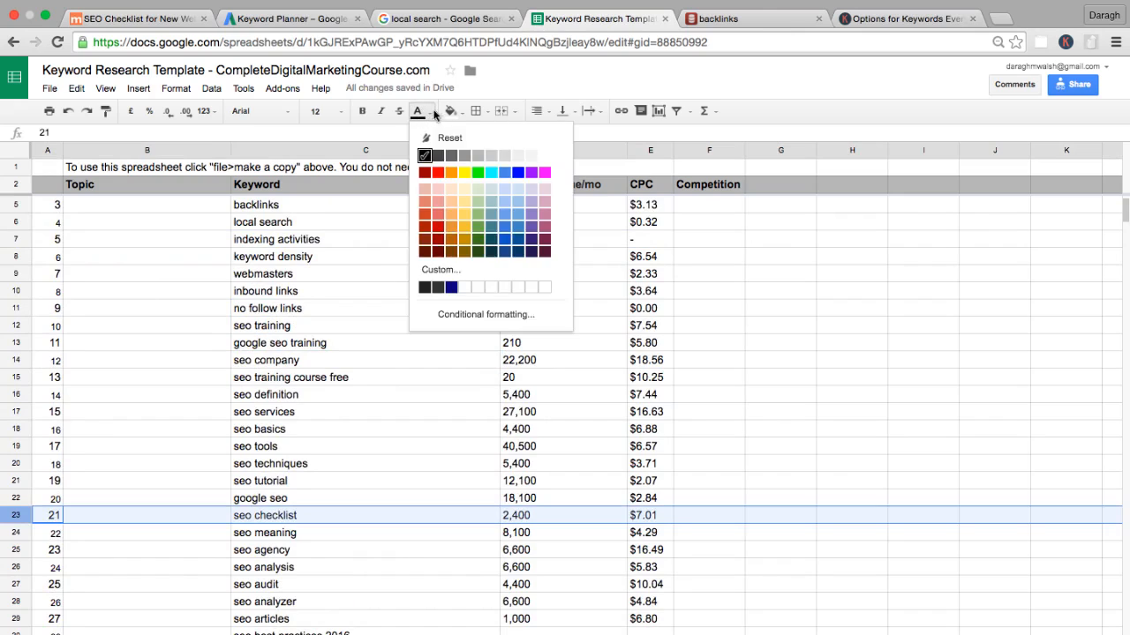
{"action": "left_click", "coordinate": [475, 172]}
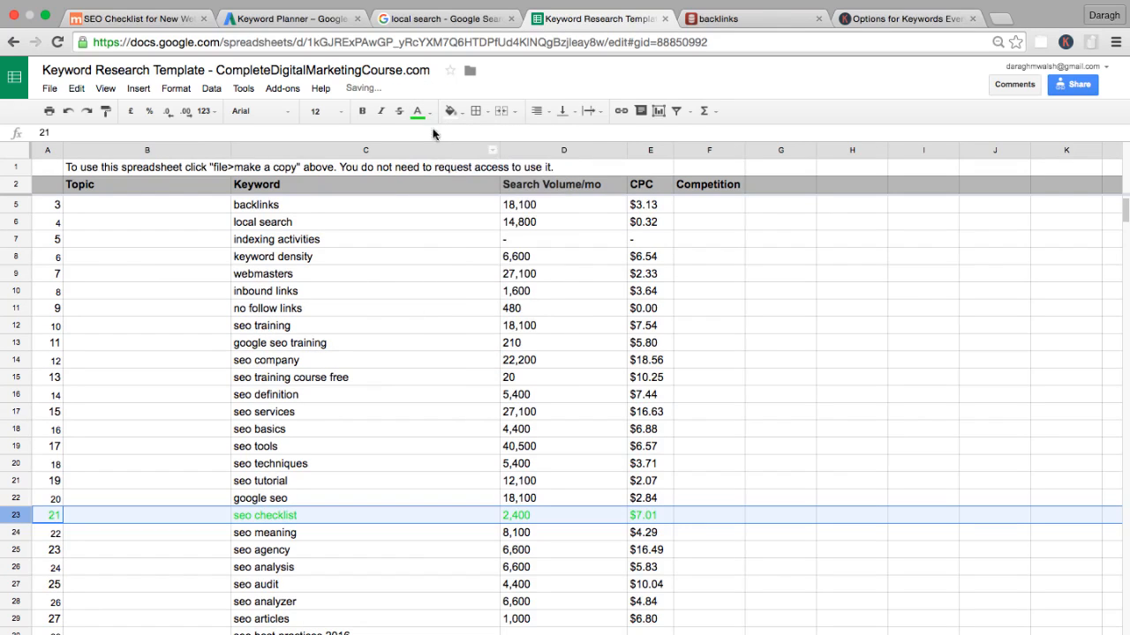
{"action": "left_click", "coordinate": [418, 110]}
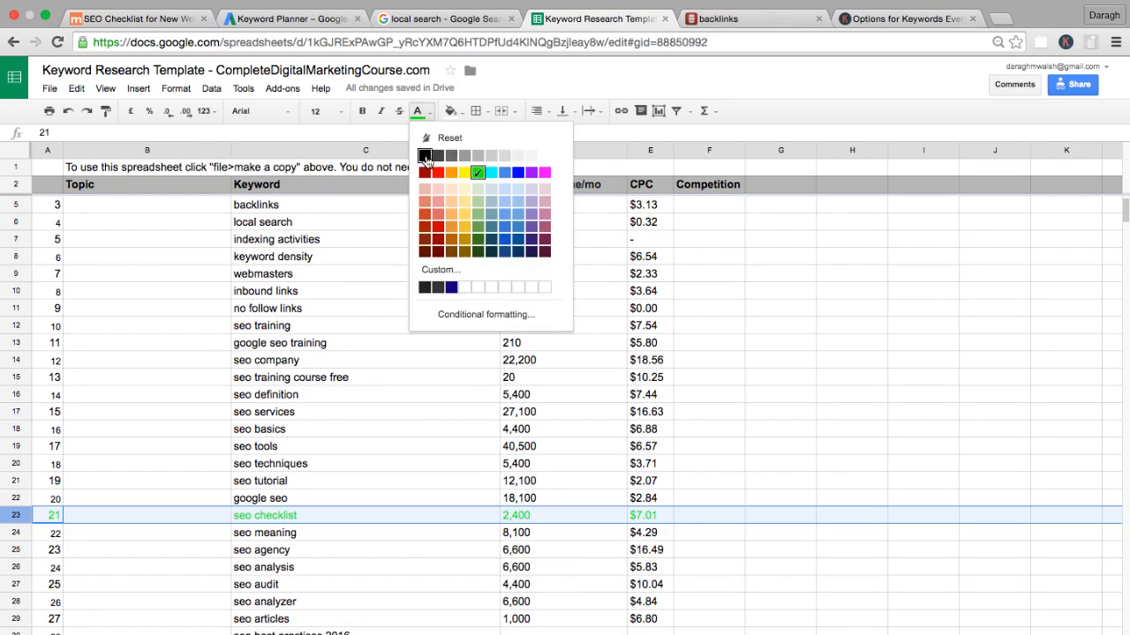
{"action": "left_click", "coordinate": [424, 156]}
{"action": "left_click", "coordinate": [450, 110]}
{"action": "left_click", "coordinate": [507, 173]}
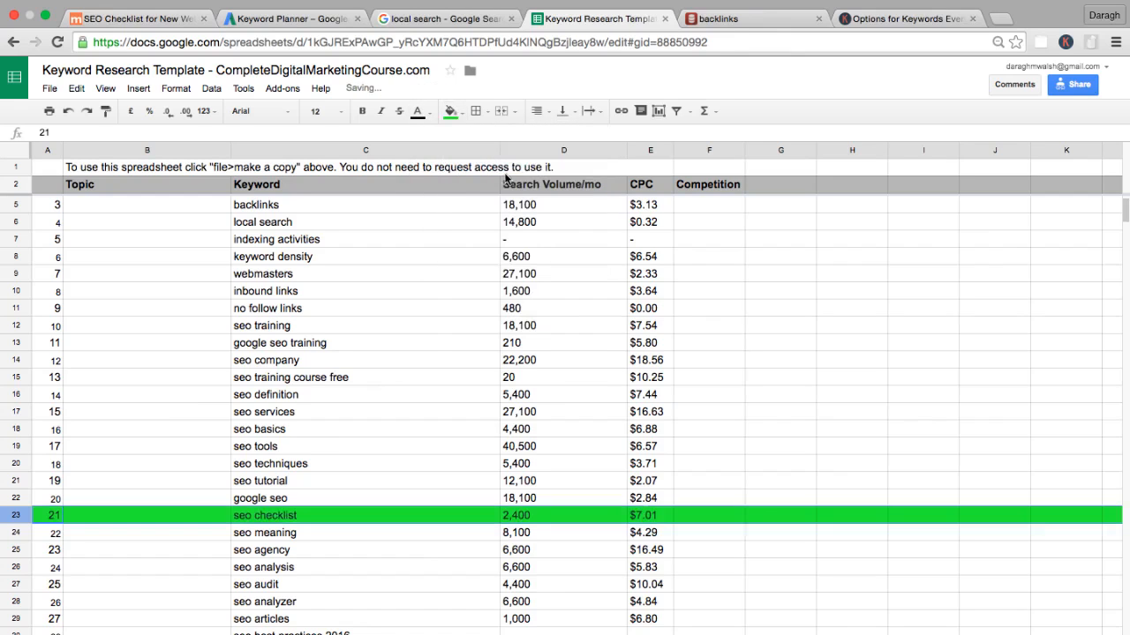
Review the keyword list down to "seo audit checklist pdf" and fill the "seo checklist for website" cells C41:E41 with green.
{"action": "left_click", "coordinate": [408, 361]}
{"action": "scroll", "coordinate": [367, 424], "scroll_direction": "down", "scroll_amount": 1}
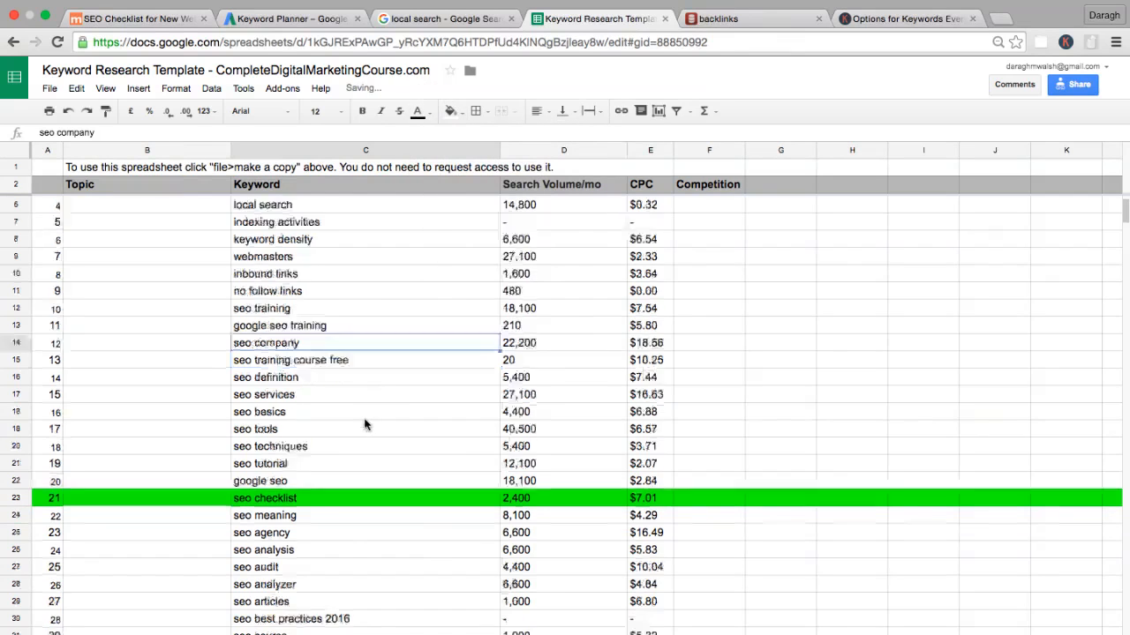
{"action": "scroll", "coordinate": [367, 425], "scroll_direction": "down", "scroll_amount": 4}
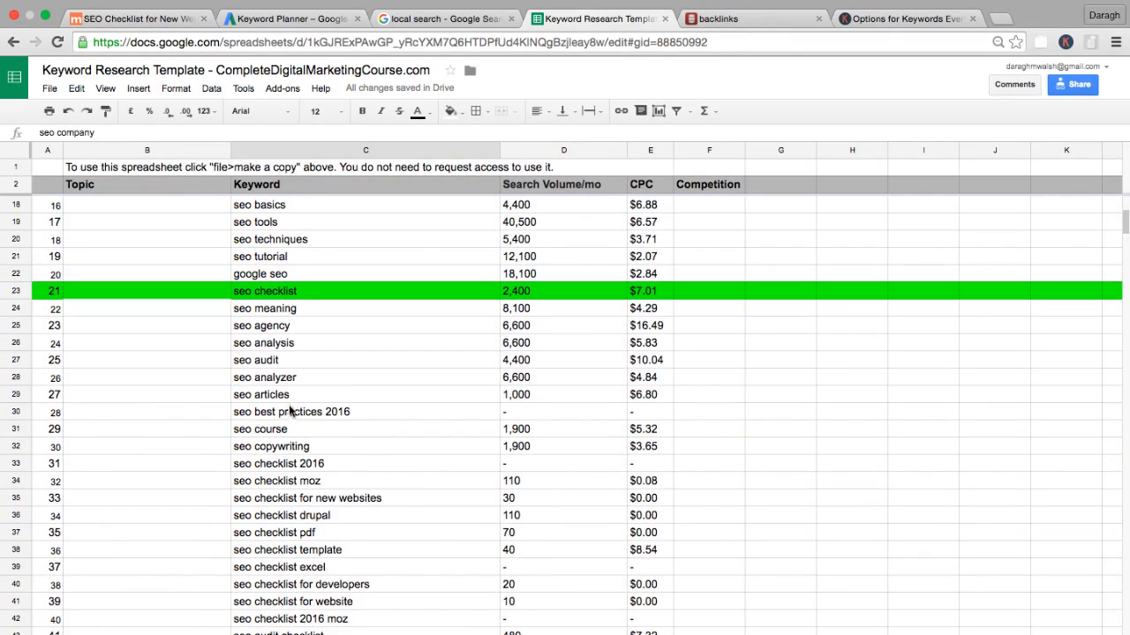
{"action": "left_click", "coordinate": [288, 412]}
{"action": "left_click", "coordinate": [275, 471]}
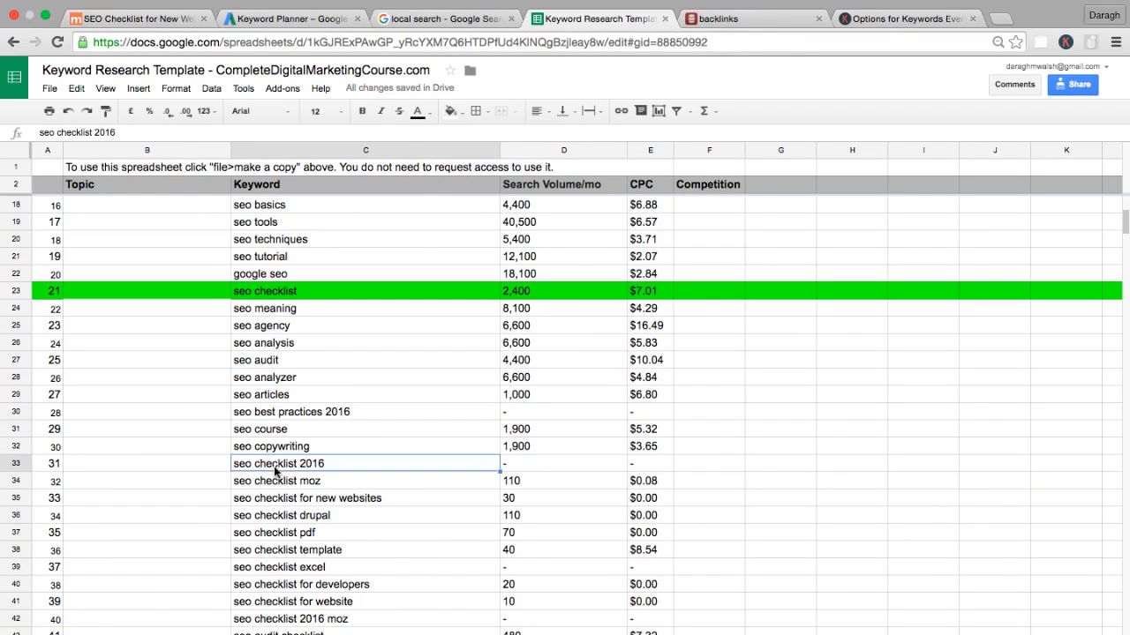
{"action": "scroll", "coordinate": [275, 472], "scroll_direction": "down", "scroll_amount": 2}
{"action": "scroll", "coordinate": [274, 472], "scroll_direction": "right", "scroll_amount": 1}
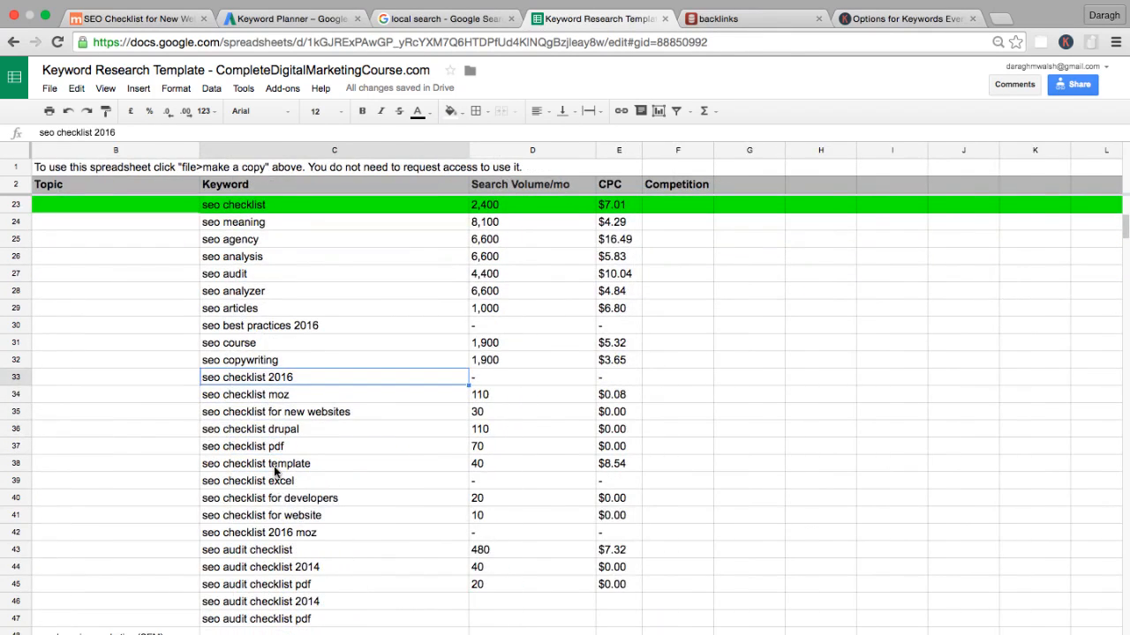
{"action": "scroll", "coordinate": [274, 472], "scroll_direction": "left", "scroll_amount": 1}
{"action": "left_click_drag", "start_coordinate": [282, 518], "coordinate": [653, 514]}
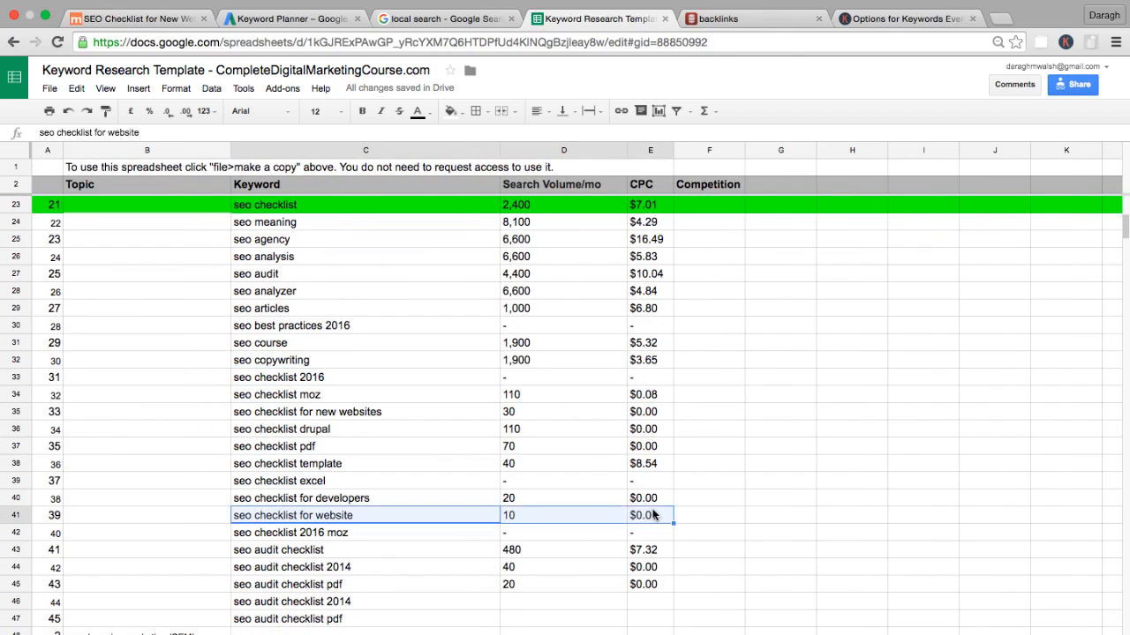
{"action": "left_click", "coordinate": [450, 111]}
{"action": "left_click", "coordinate": [509, 174]}
{"action": "left_click", "coordinate": [533, 518]}
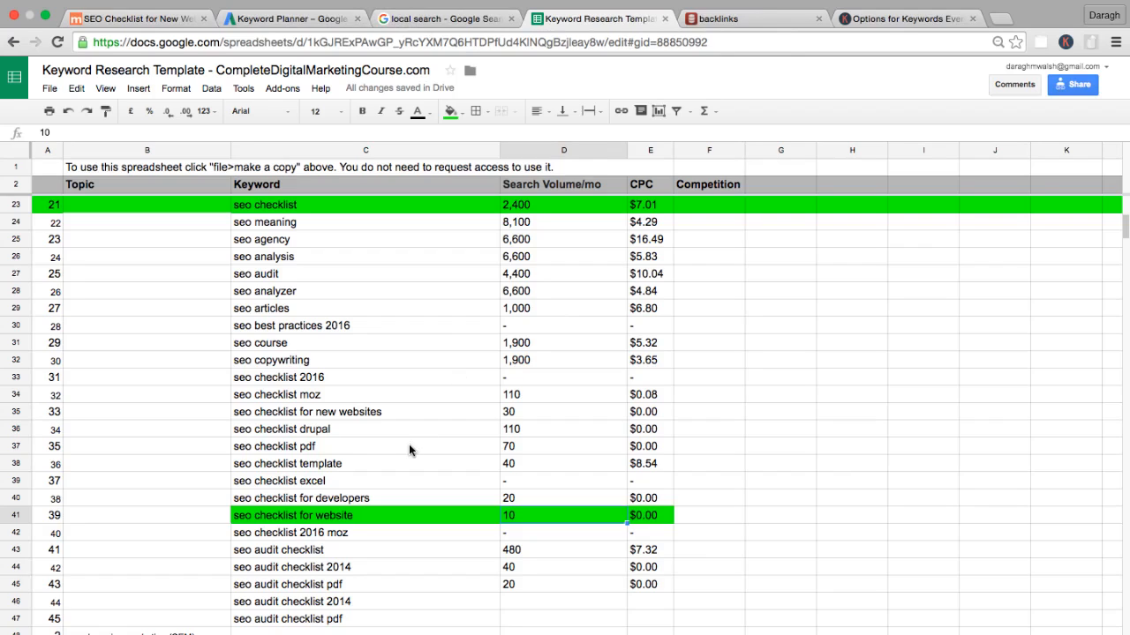
Fill the "seo audit checklist" keyword, search volume and CPC cells C43:E43 with green.
{"action": "left_click_drag", "start_coordinate": [276, 549], "coordinate": [650, 550]}
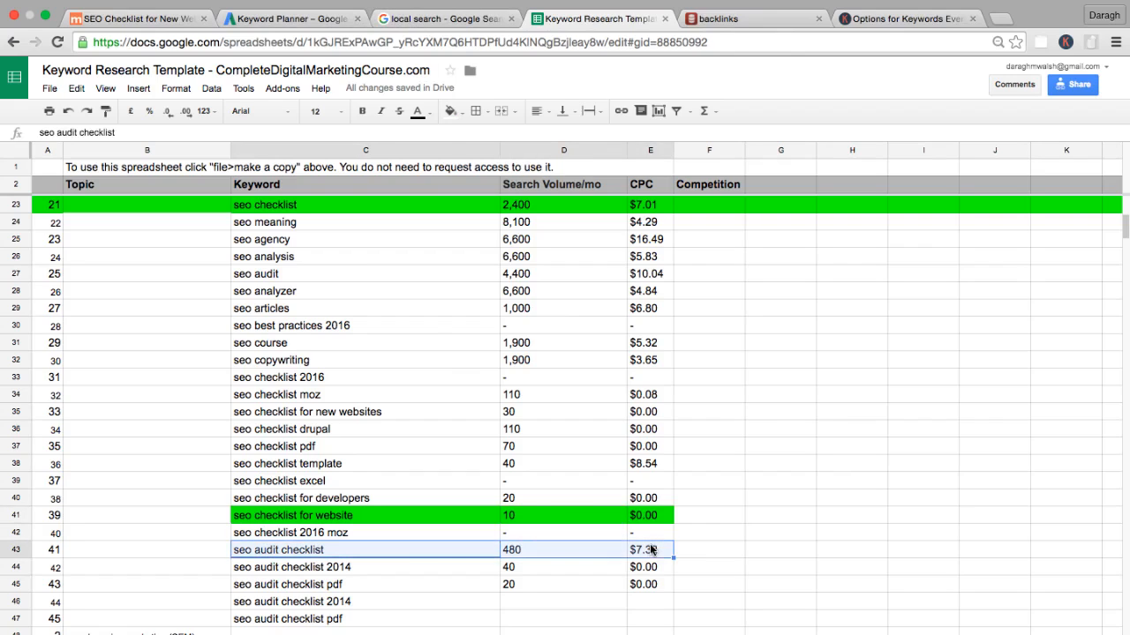
{"action": "left_click", "coordinate": [451, 112]}
{"action": "left_click", "coordinate": [512, 173]}
{"action": "left_click", "coordinate": [411, 449]}
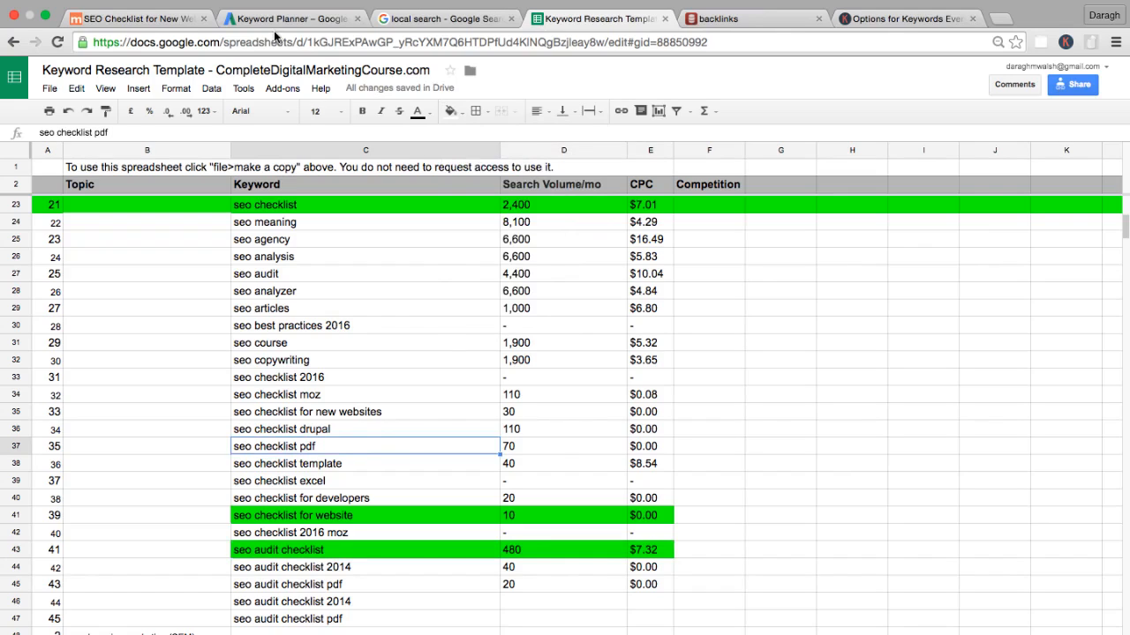
Go to the SEO Checklist web page and select the item 10 heading "Choose Target Keywords" in the Keyword Research Process section.
{"action": "left_click", "coordinate": [465, 481]}
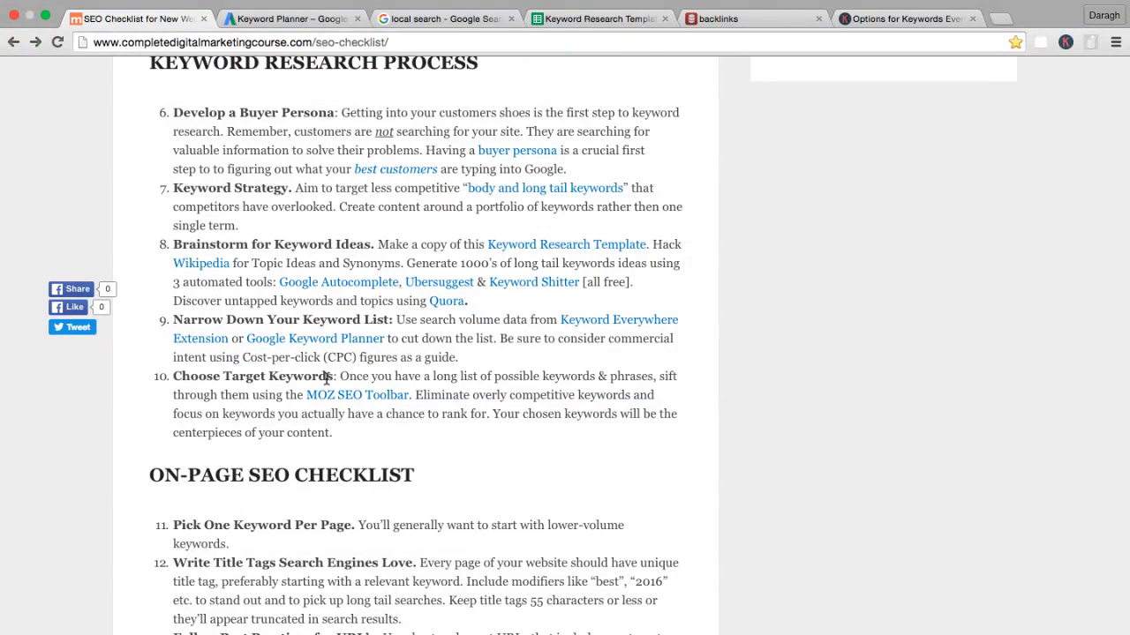
{"action": "left_click_drag", "start_coordinate": [174, 377], "coordinate": [338, 377]}
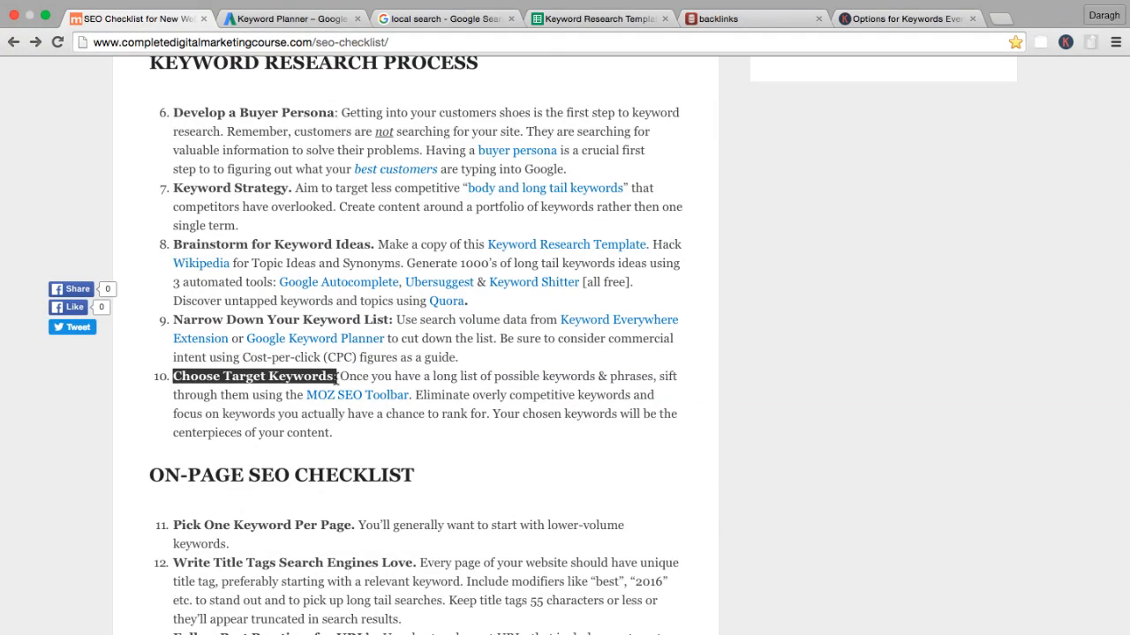